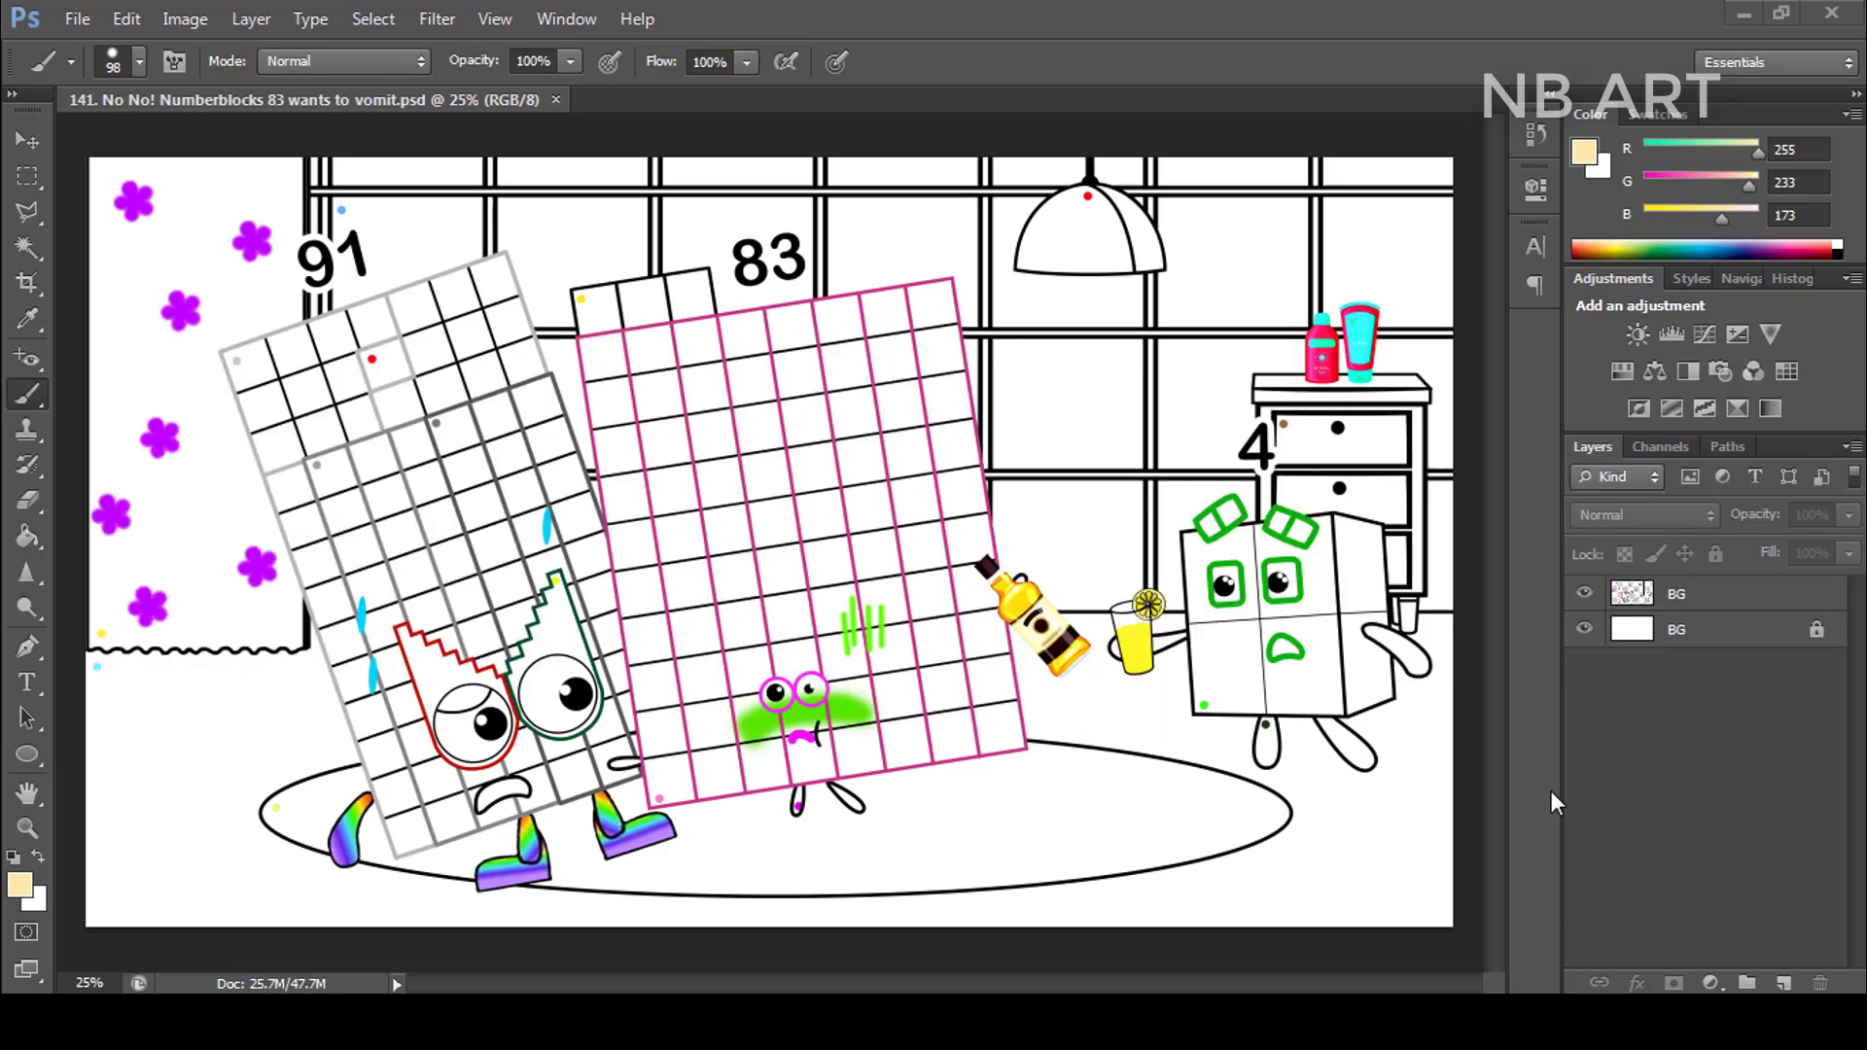
- Paint 83's whole grid solid pink with the Brush, covering the middle, edges, top and bottom
key("Return")
key("b")
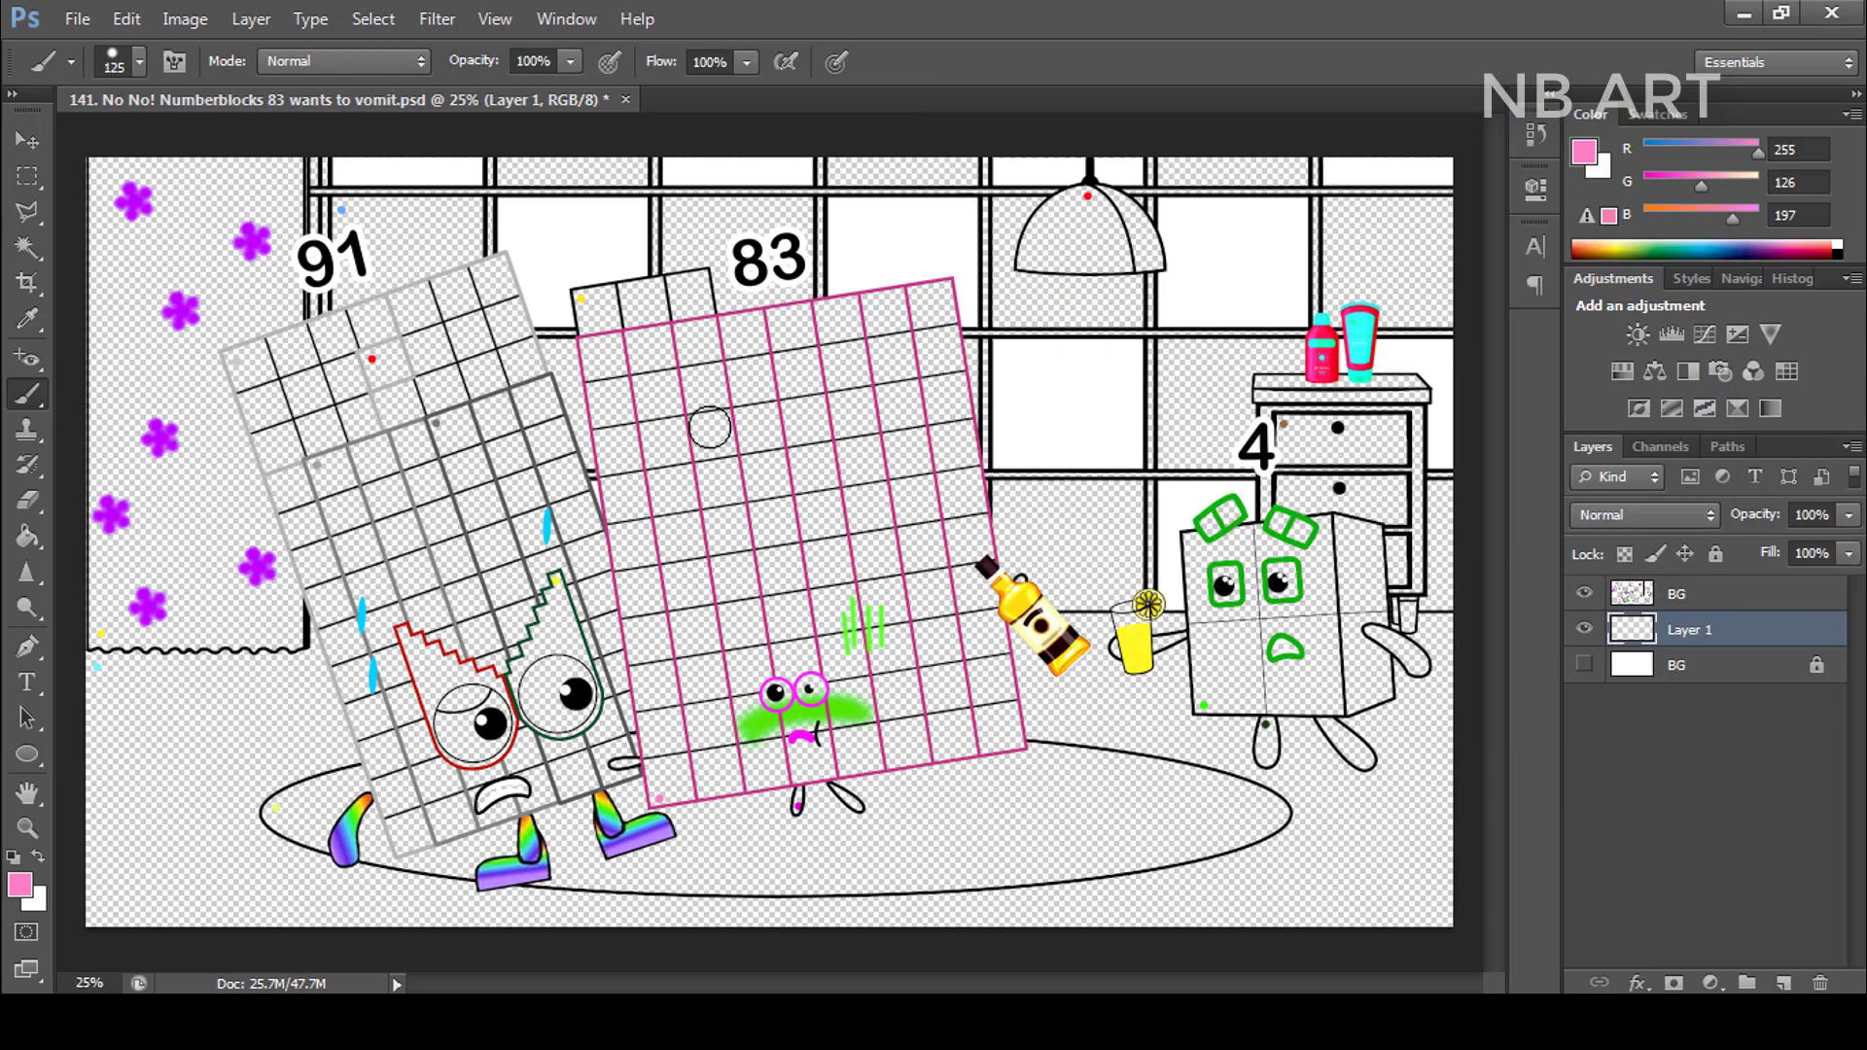
mouse_move(701, 739)
left_mouse_down()
mouse_move(695, 340)
mouse_move(842, 729)
mouse_move(905, 331)
mouse_move(963, 671)
mouse_move(632, 437)
mouse_move(958, 511)
mouse_move(793, 511)
left_mouse_up()
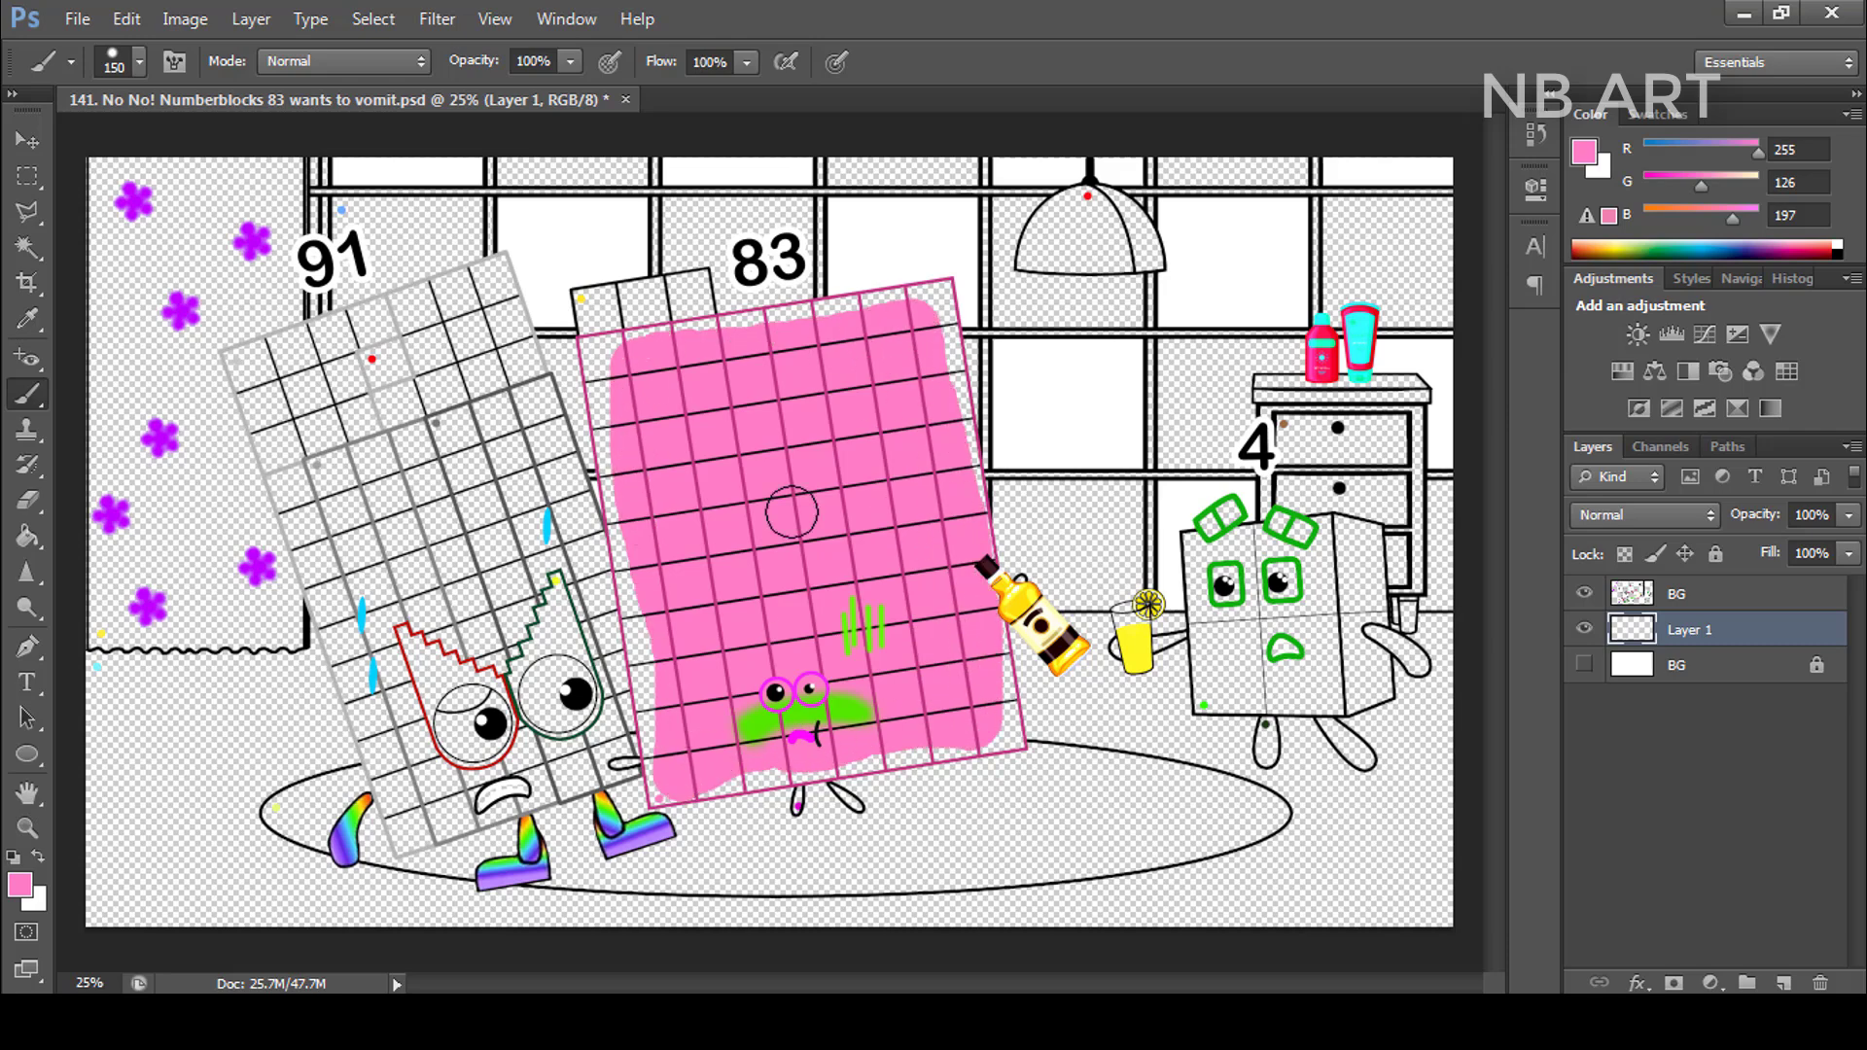
scroll(901, 313, "up", 3, "alt")
mouse_move(1014, 525)
left_mouse_down()
mouse_move(987, 384)
mouse_move(826, 298)
mouse_move(626, 333)
left_mouse_up()
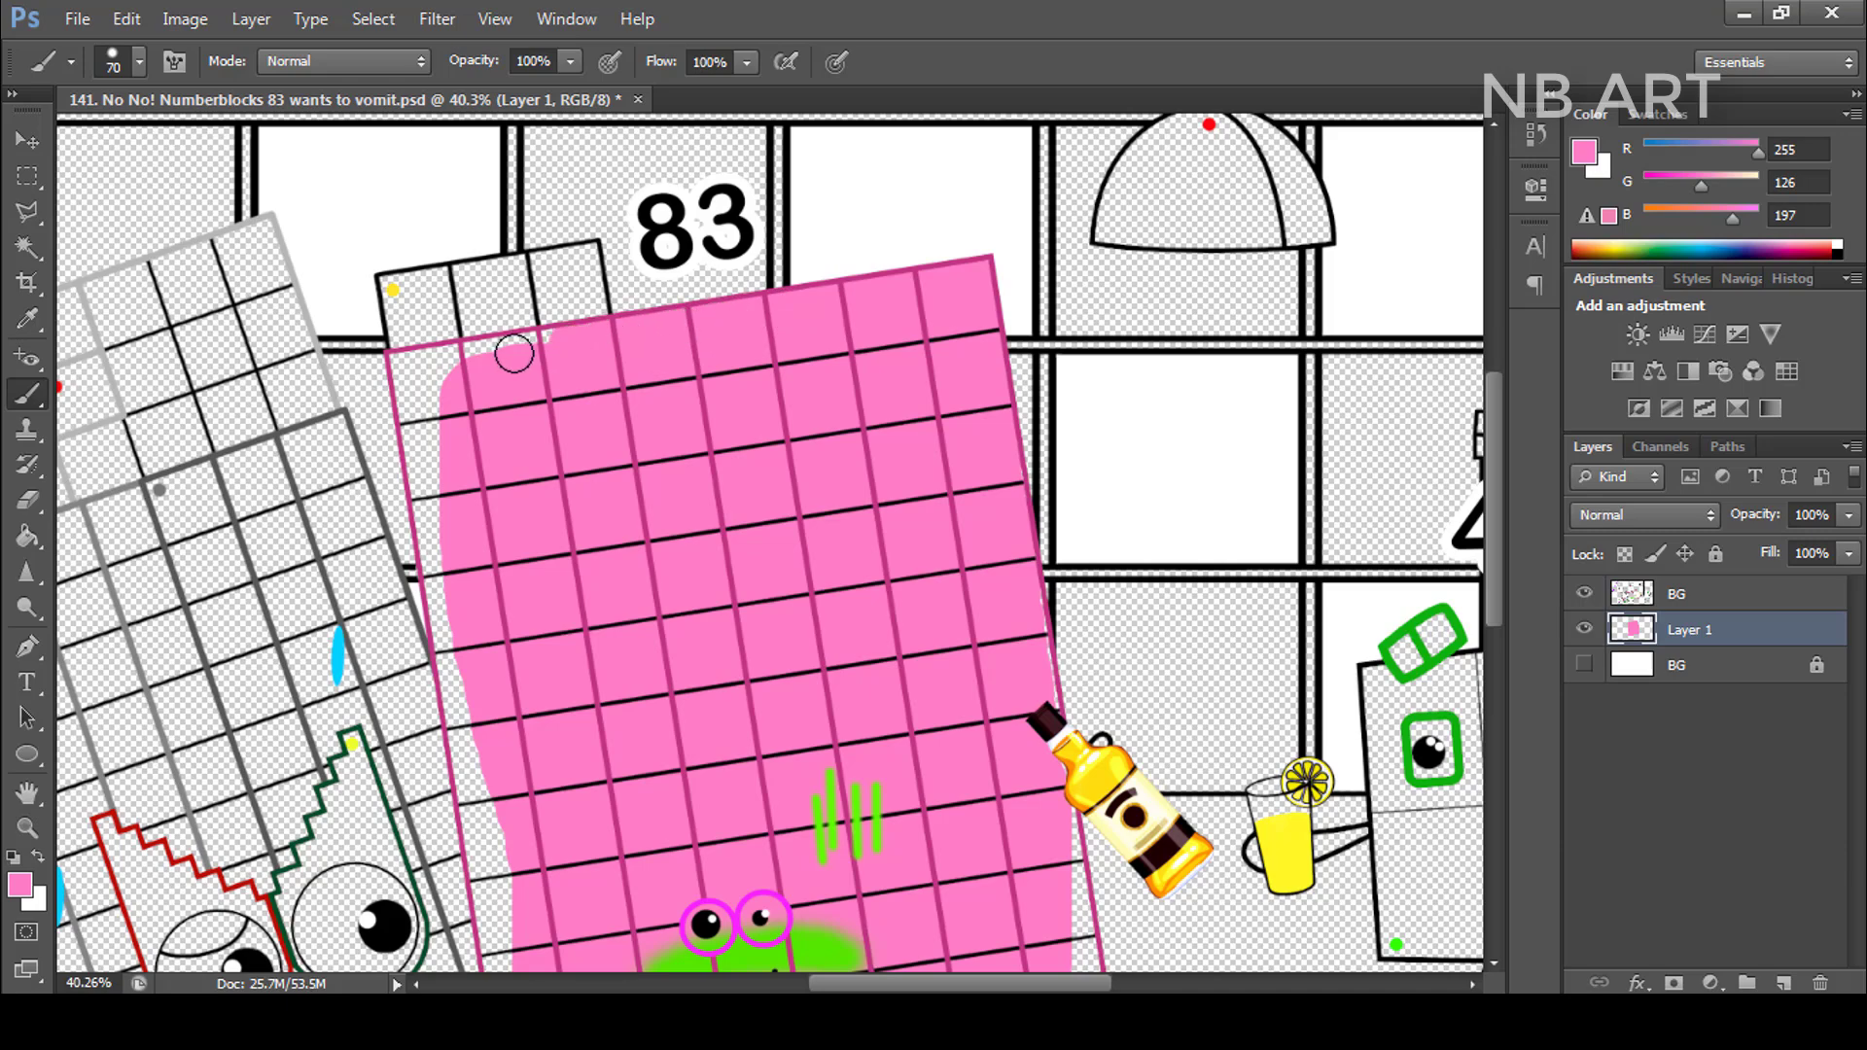
mouse_move(514, 354)
left_mouse_down()
mouse_move(409, 367)
mouse_move(420, 559)
mouse_move(394, 453)
mouse_move(468, 778)
mouse_move(487, 502)
left_mouse_up()
left_click_drag(530, 632, 492, 520)
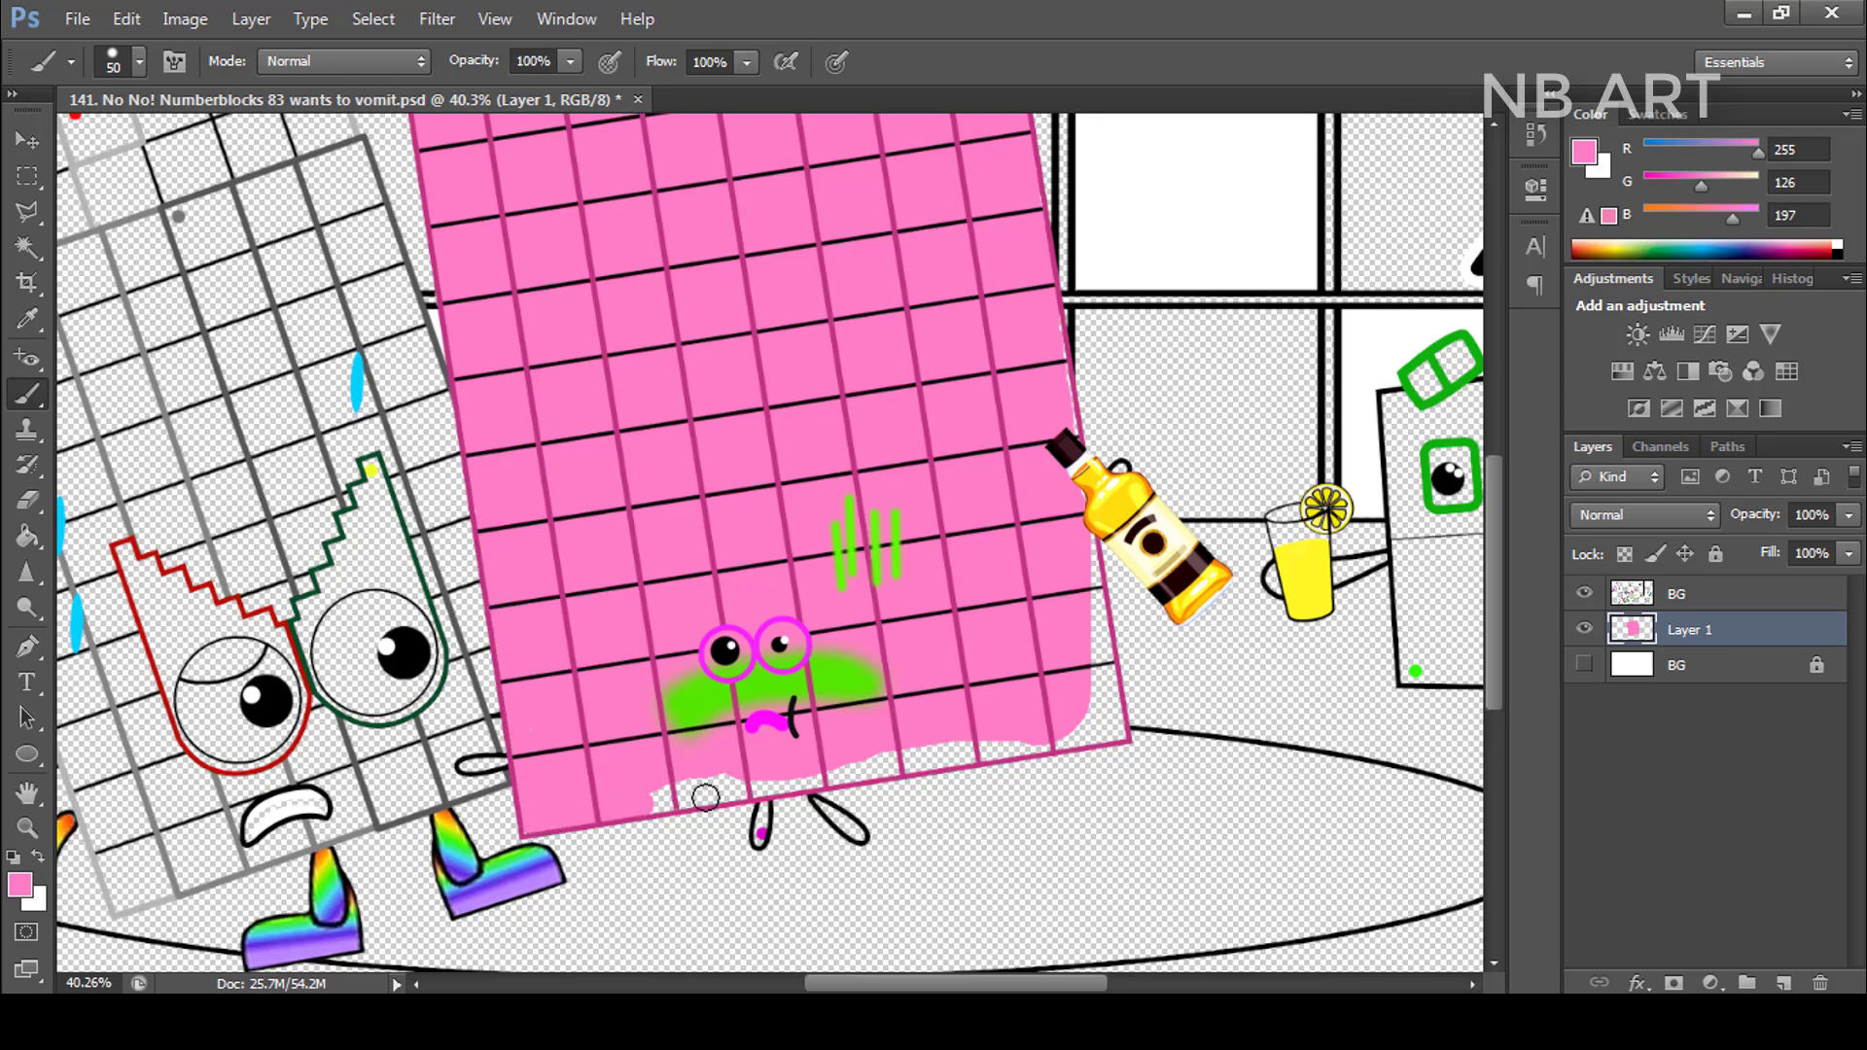
mouse_move(706, 798)
left_mouse_down()
mouse_move(1105, 721)
mouse_move(937, 734)
left_mouse_up()
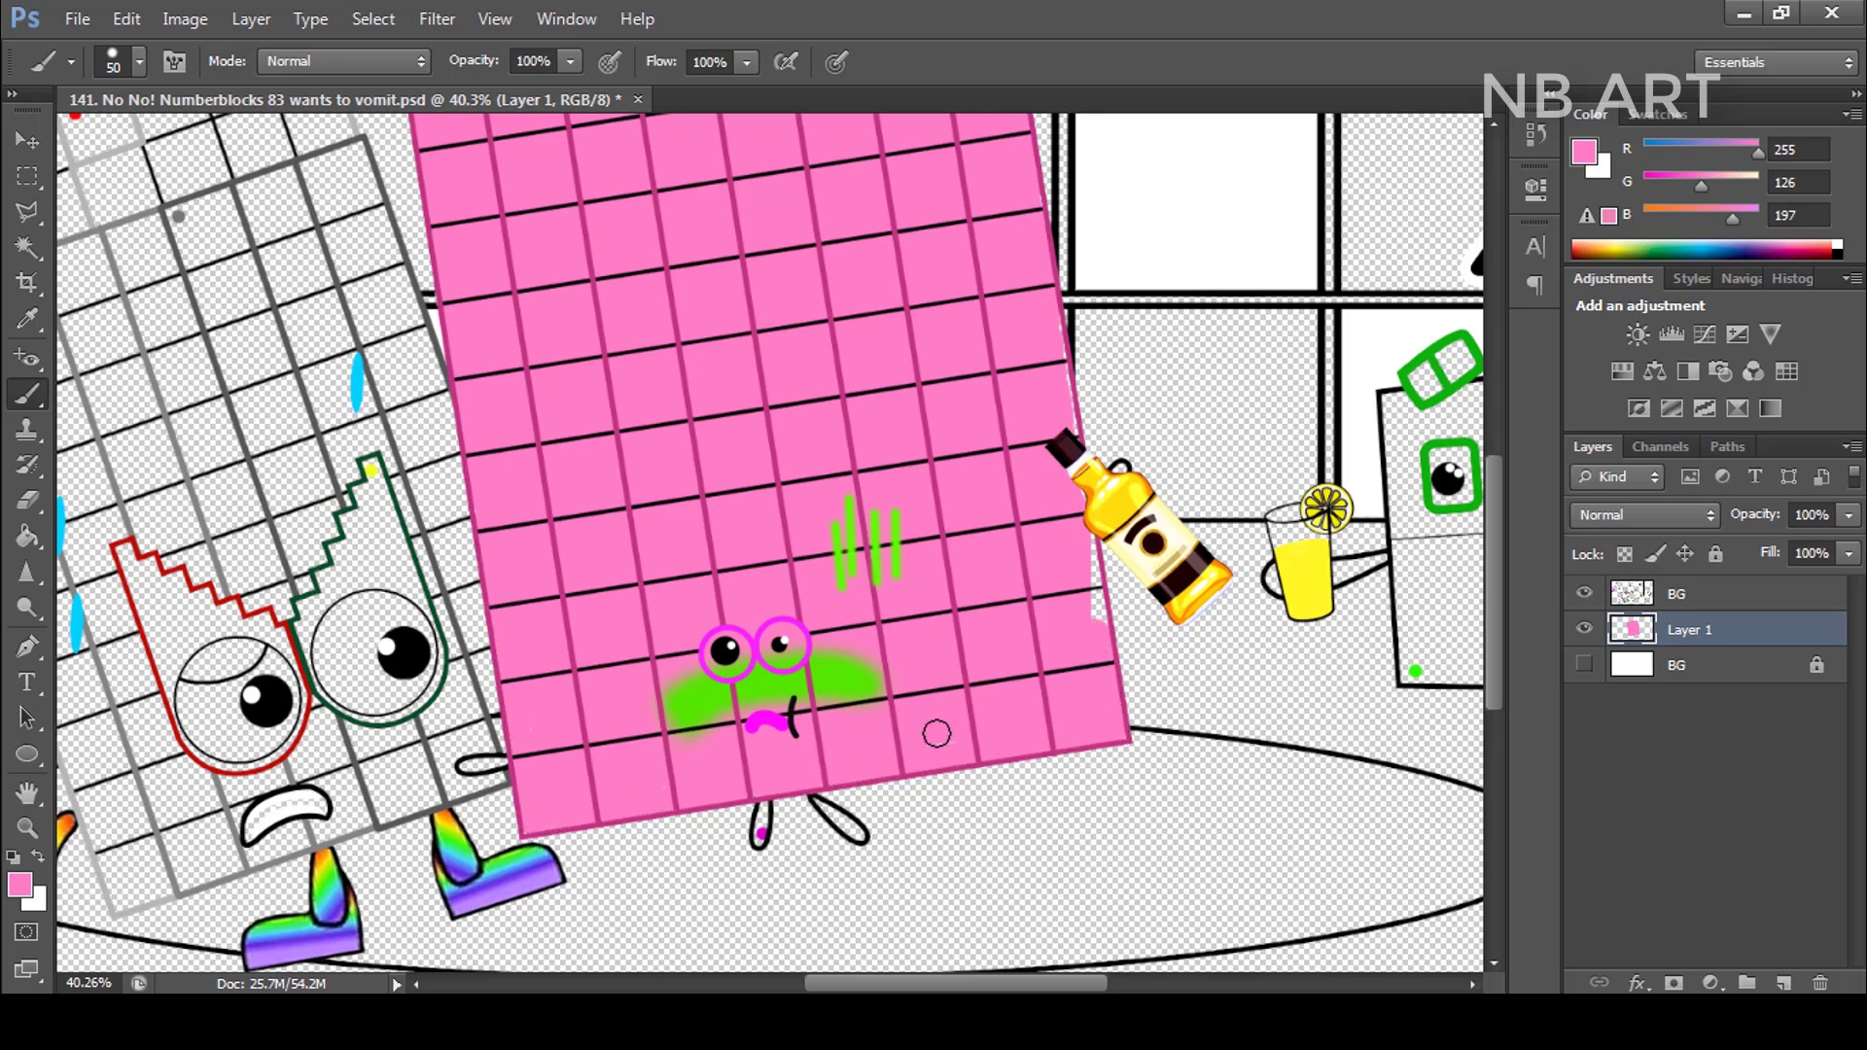
- Reset the paint colour to white and add a new layer beneath the pink layer
left_click(1583, 152)
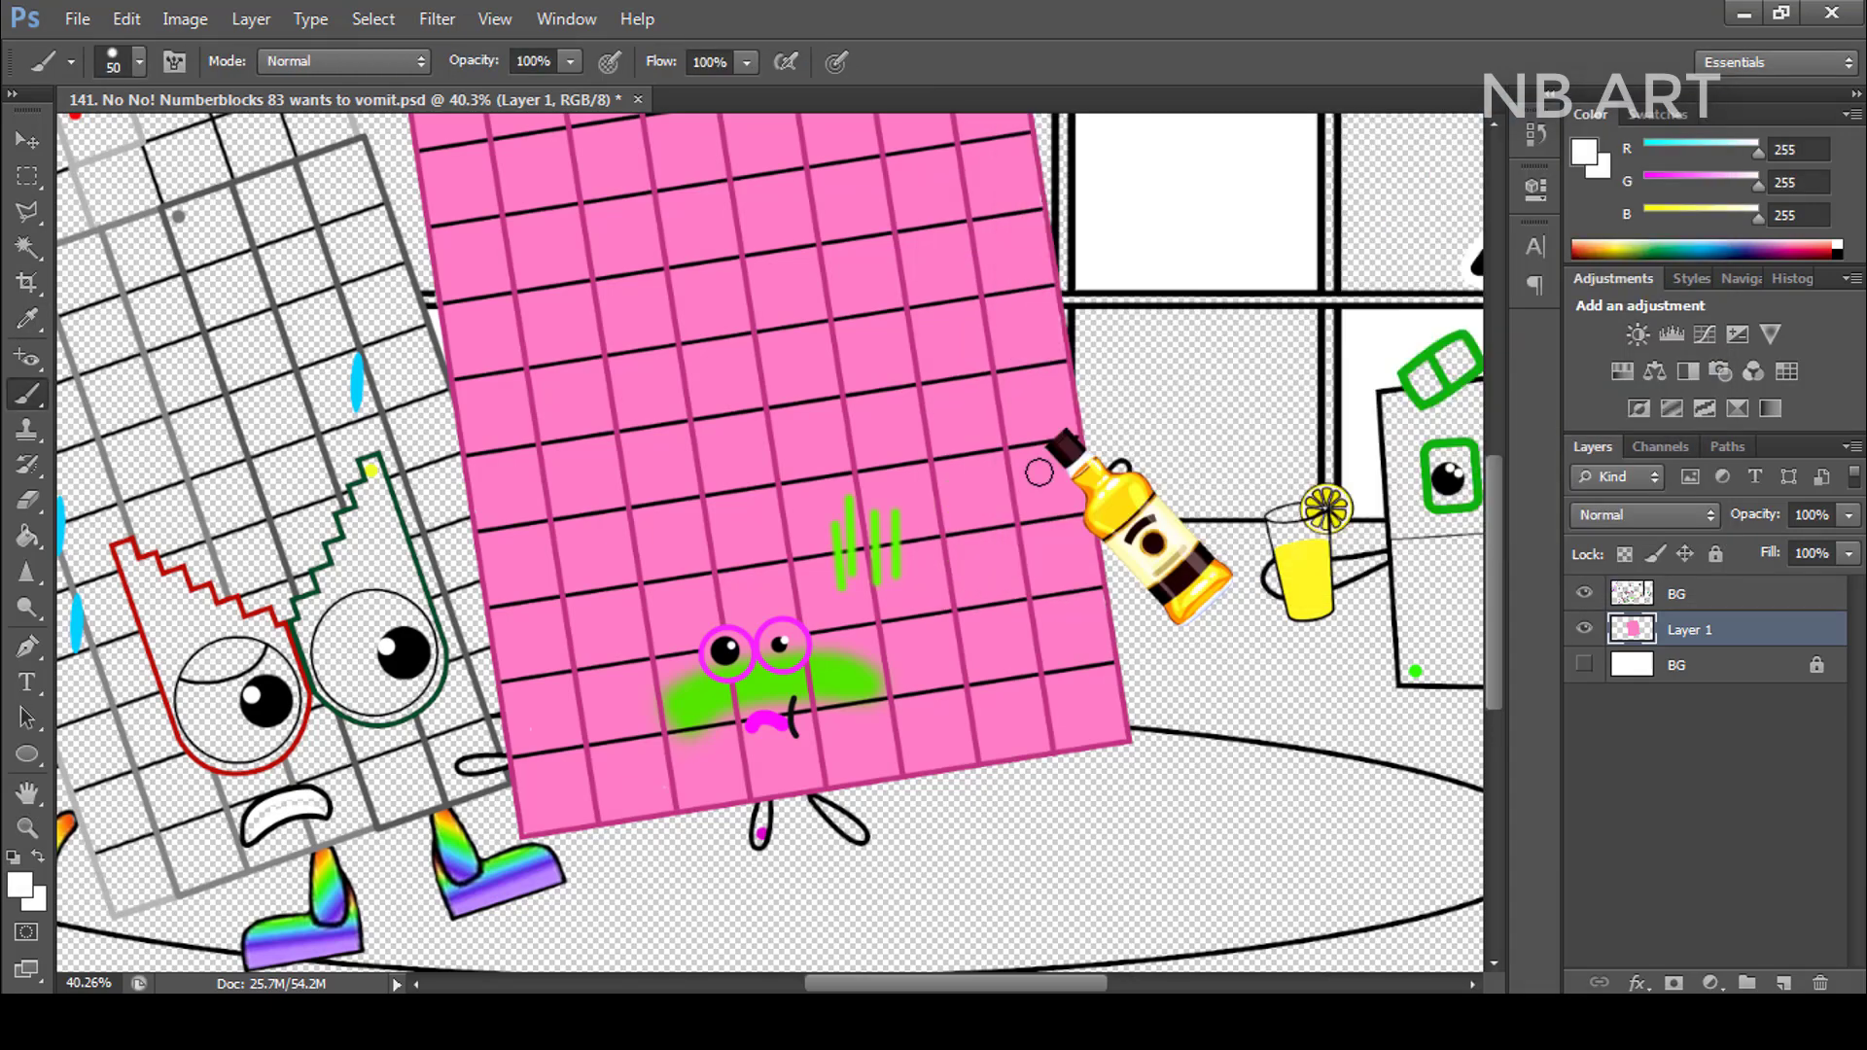
scroll(739, 739, "up", 2)
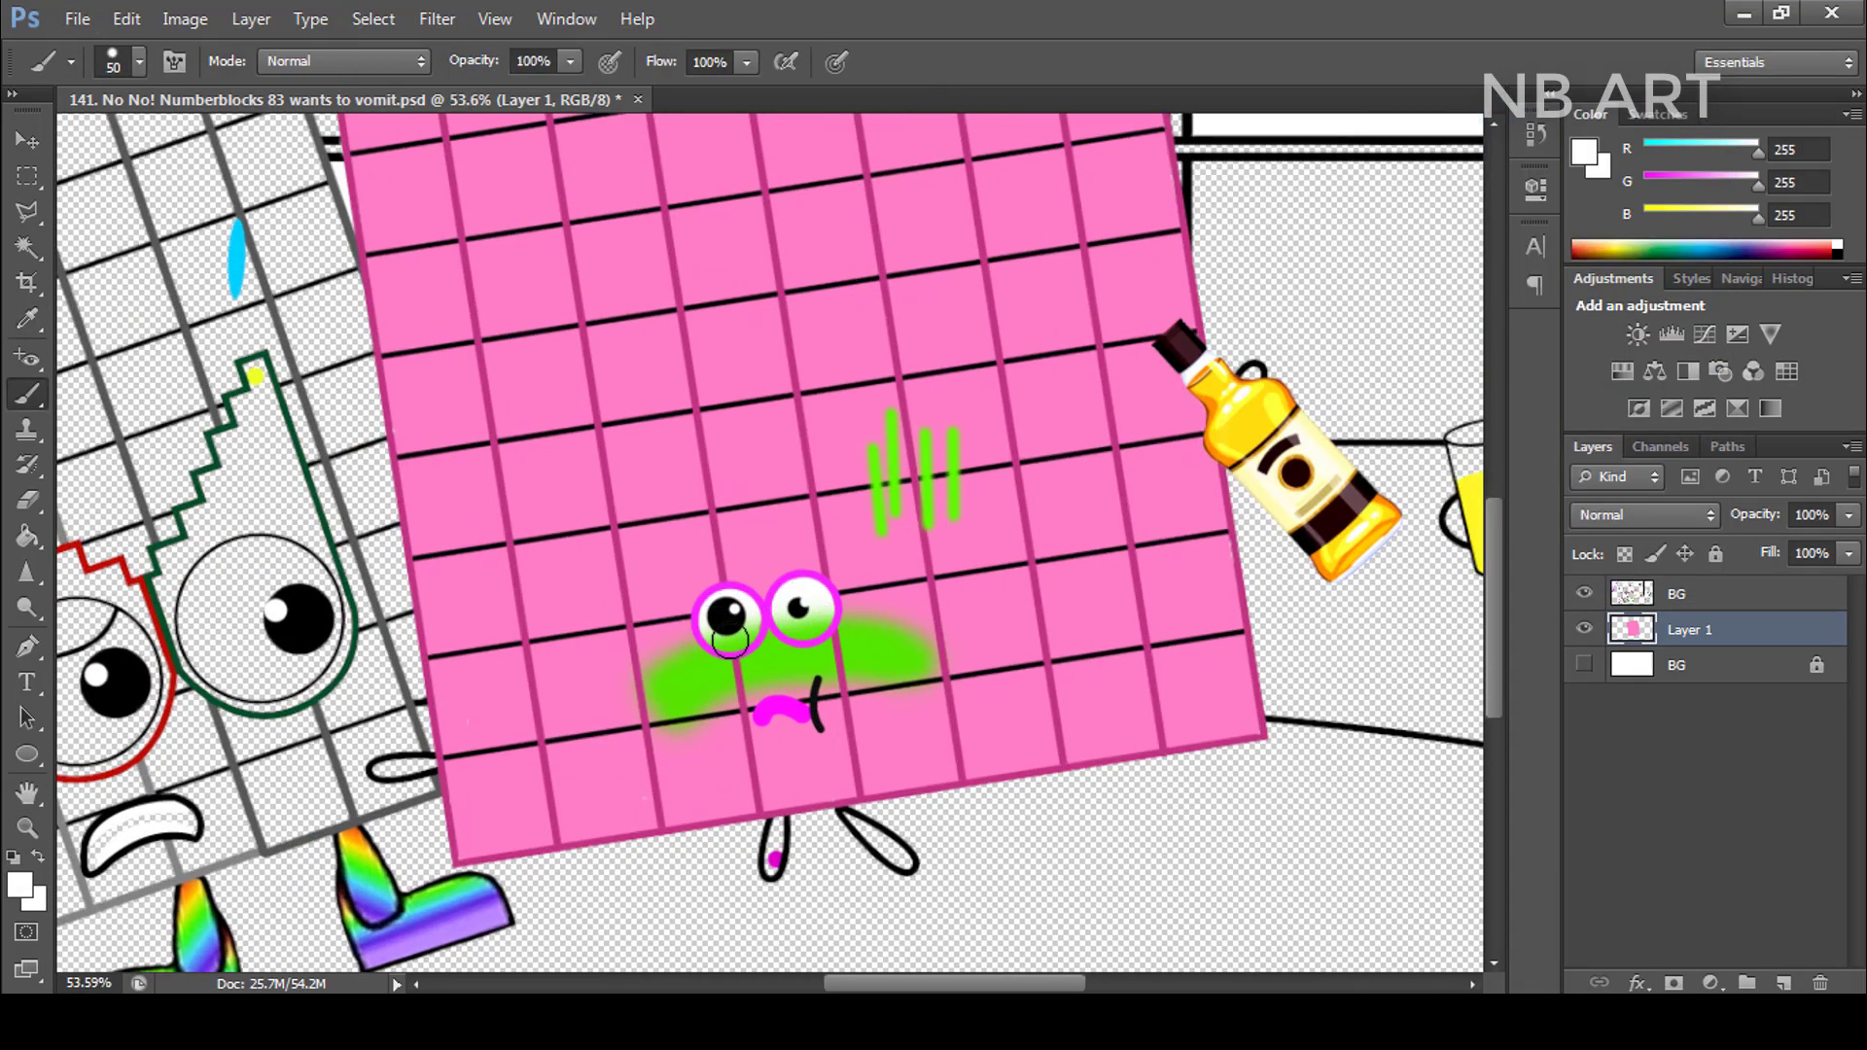
left_click(1784, 983, "ctrl")
left_click(20, 885)
- Paint 83's right leg and left arm magenta with a smaller brush
left_click(1667, 163)
key("bracketleft")
key("bracketleft")
scroll(741, 802, "up", 3)
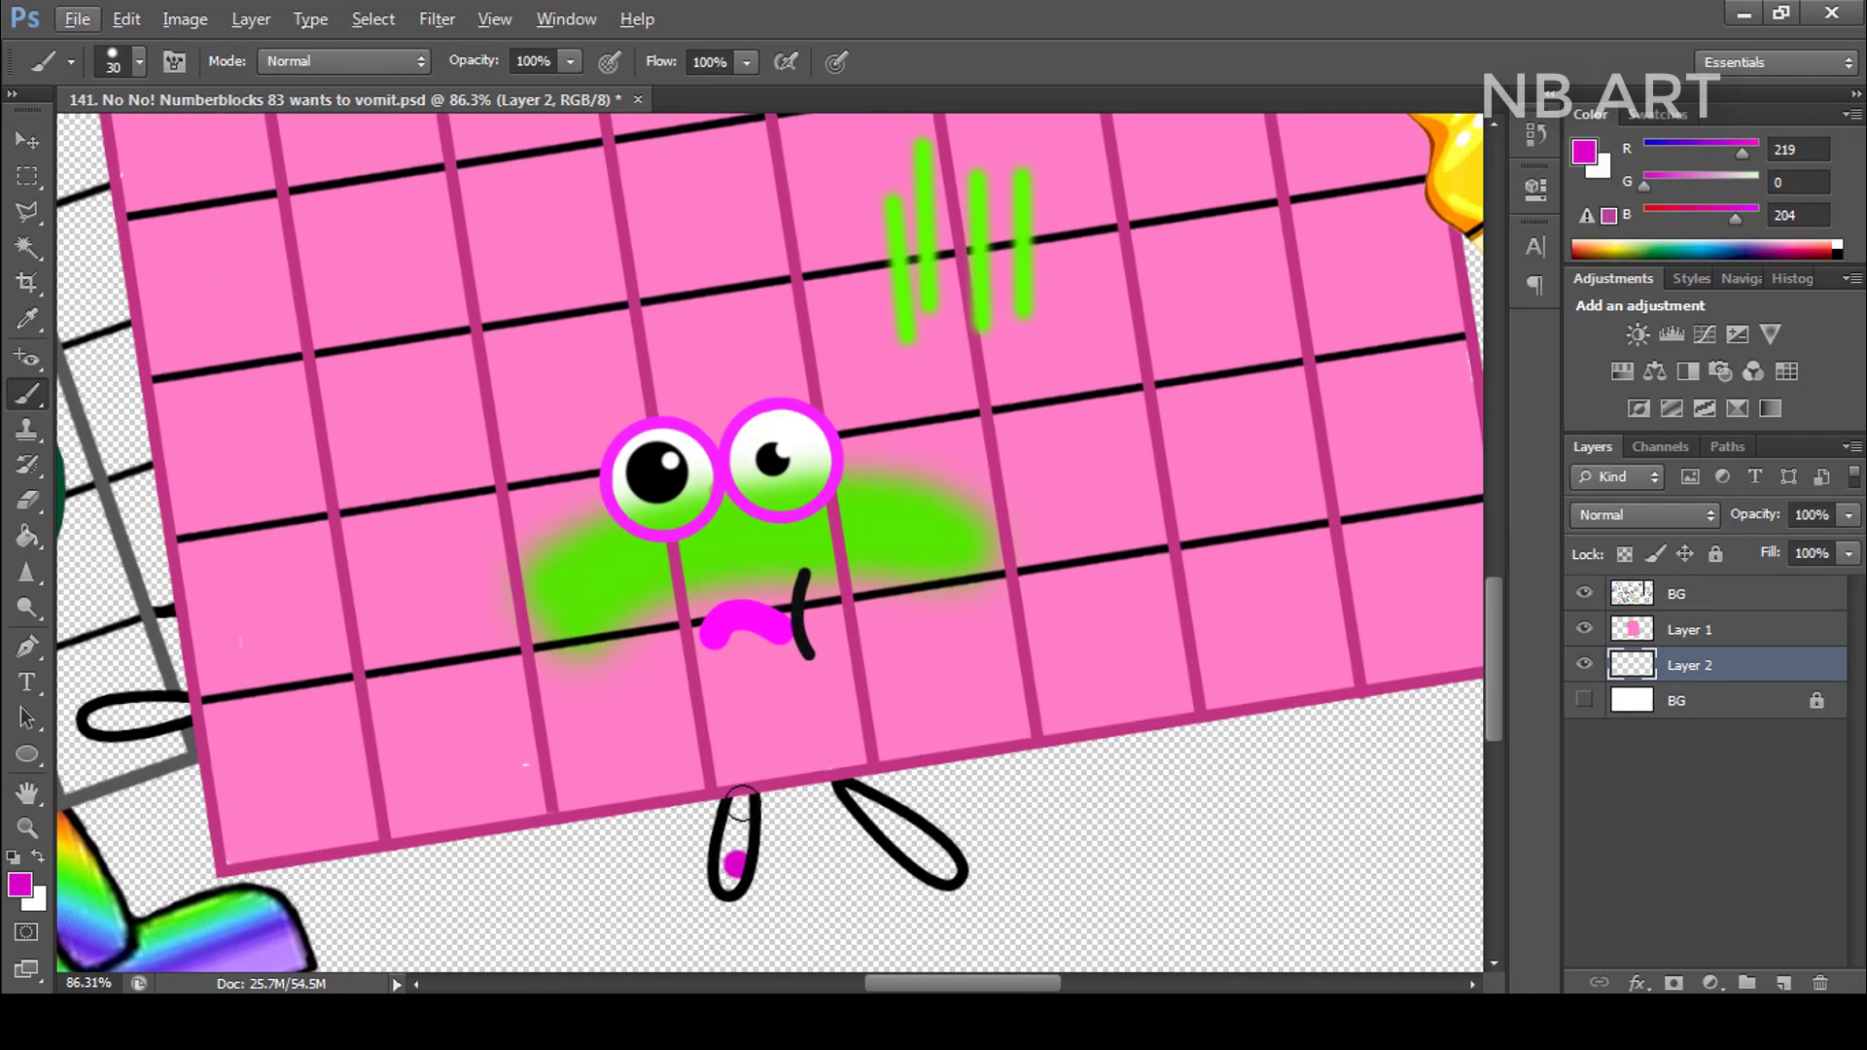
left_click_drag(846, 790, 924, 866)
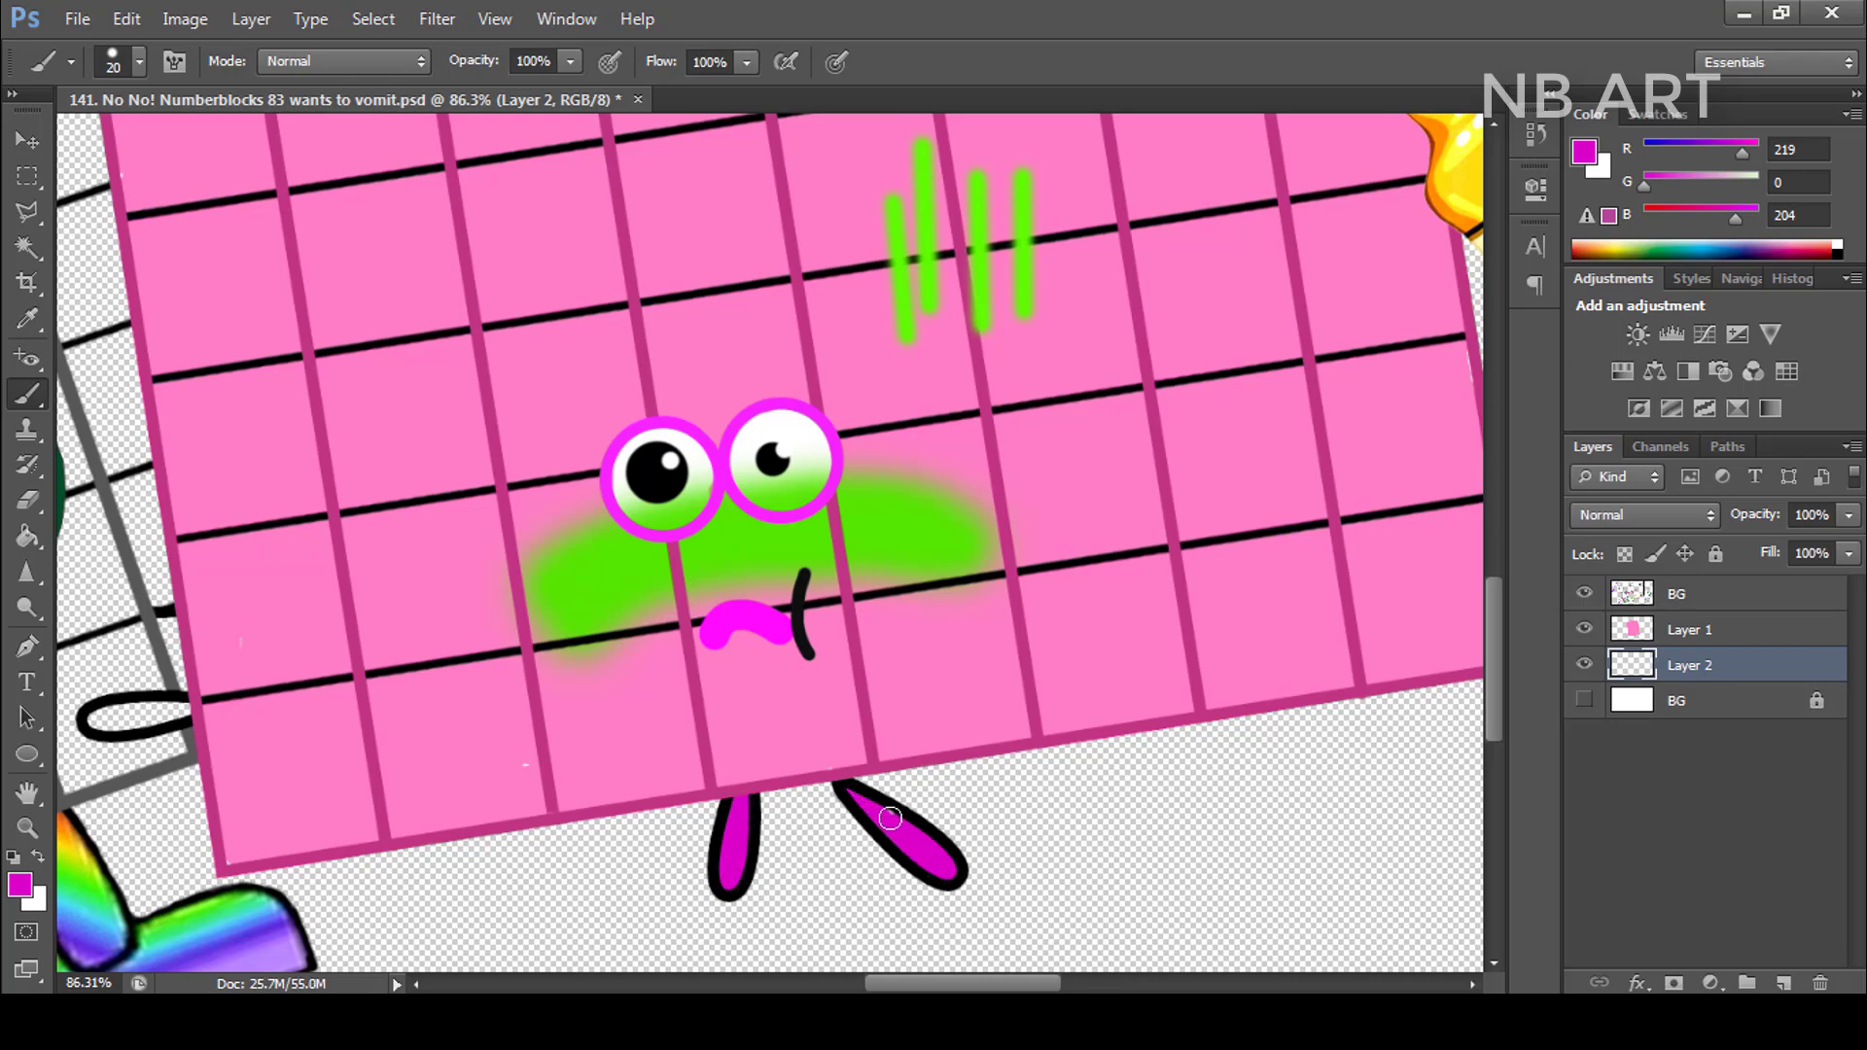
left_click_drag(168, 715, 480, 686)
left_click(483, 686)
scroll(431, 686, "down", 5)
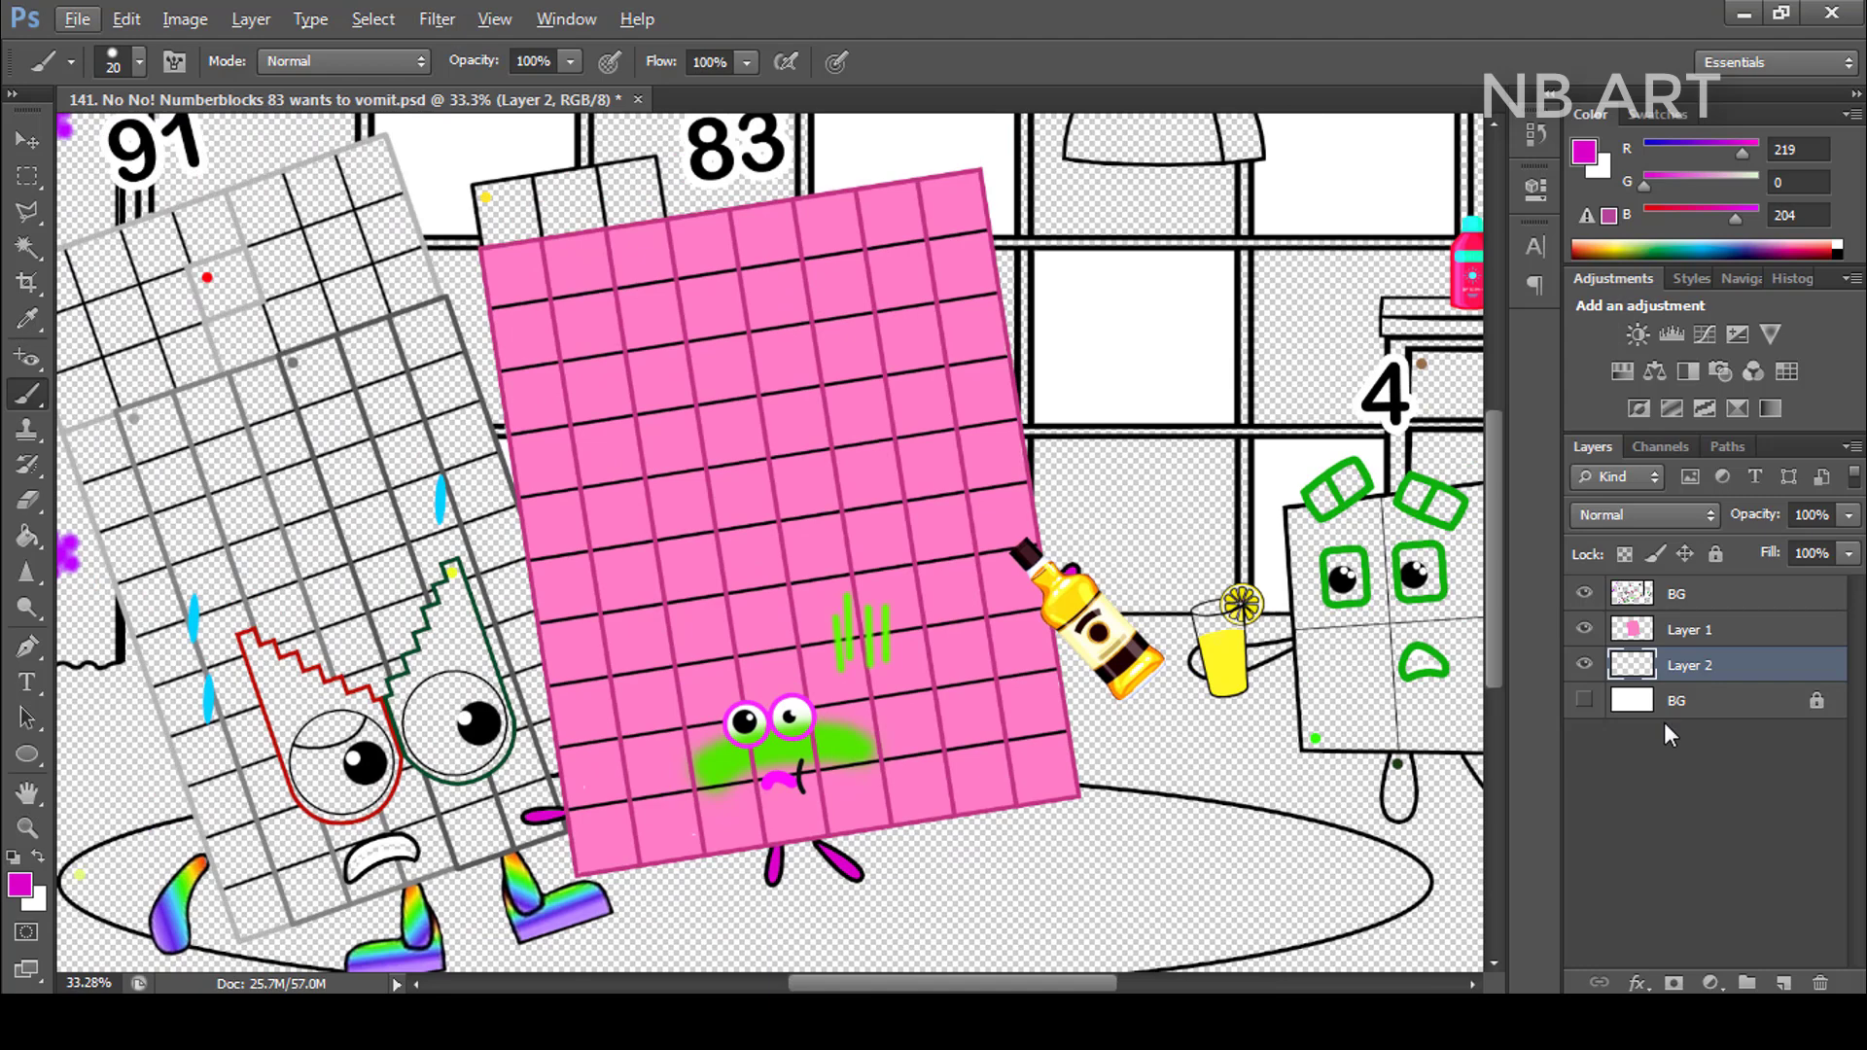
- On a new layer, paint 83's three top squares with sampled yellow, then merge it down
left_click(1784, 982, "ctrl")
left_click(1583, 151)
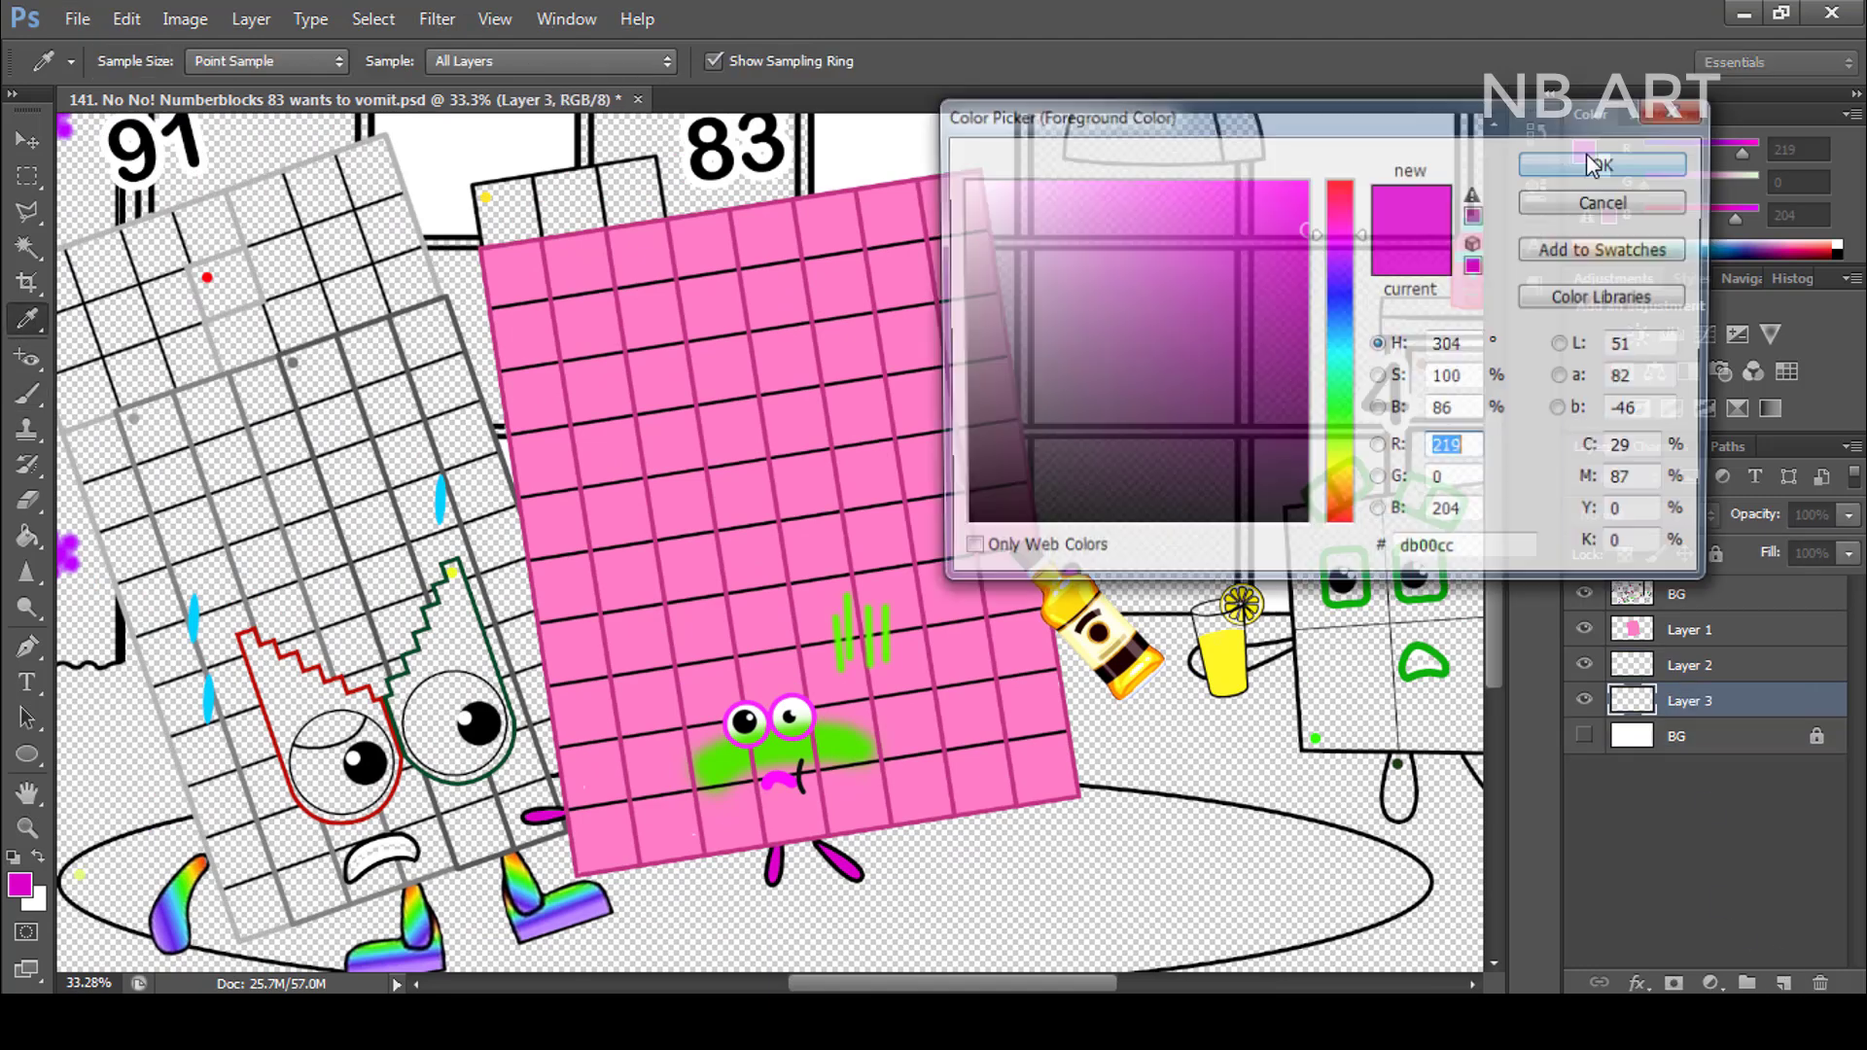
left_click(1224, 661)
left_click(1638, 167)
key("bracketright")
key("bracketright")
key("bracketright")
mouse_move(657, 195)
left_mouse_down()
mouse_move(510, 211)
mouse_move(644, 173)
left_mouse_up()
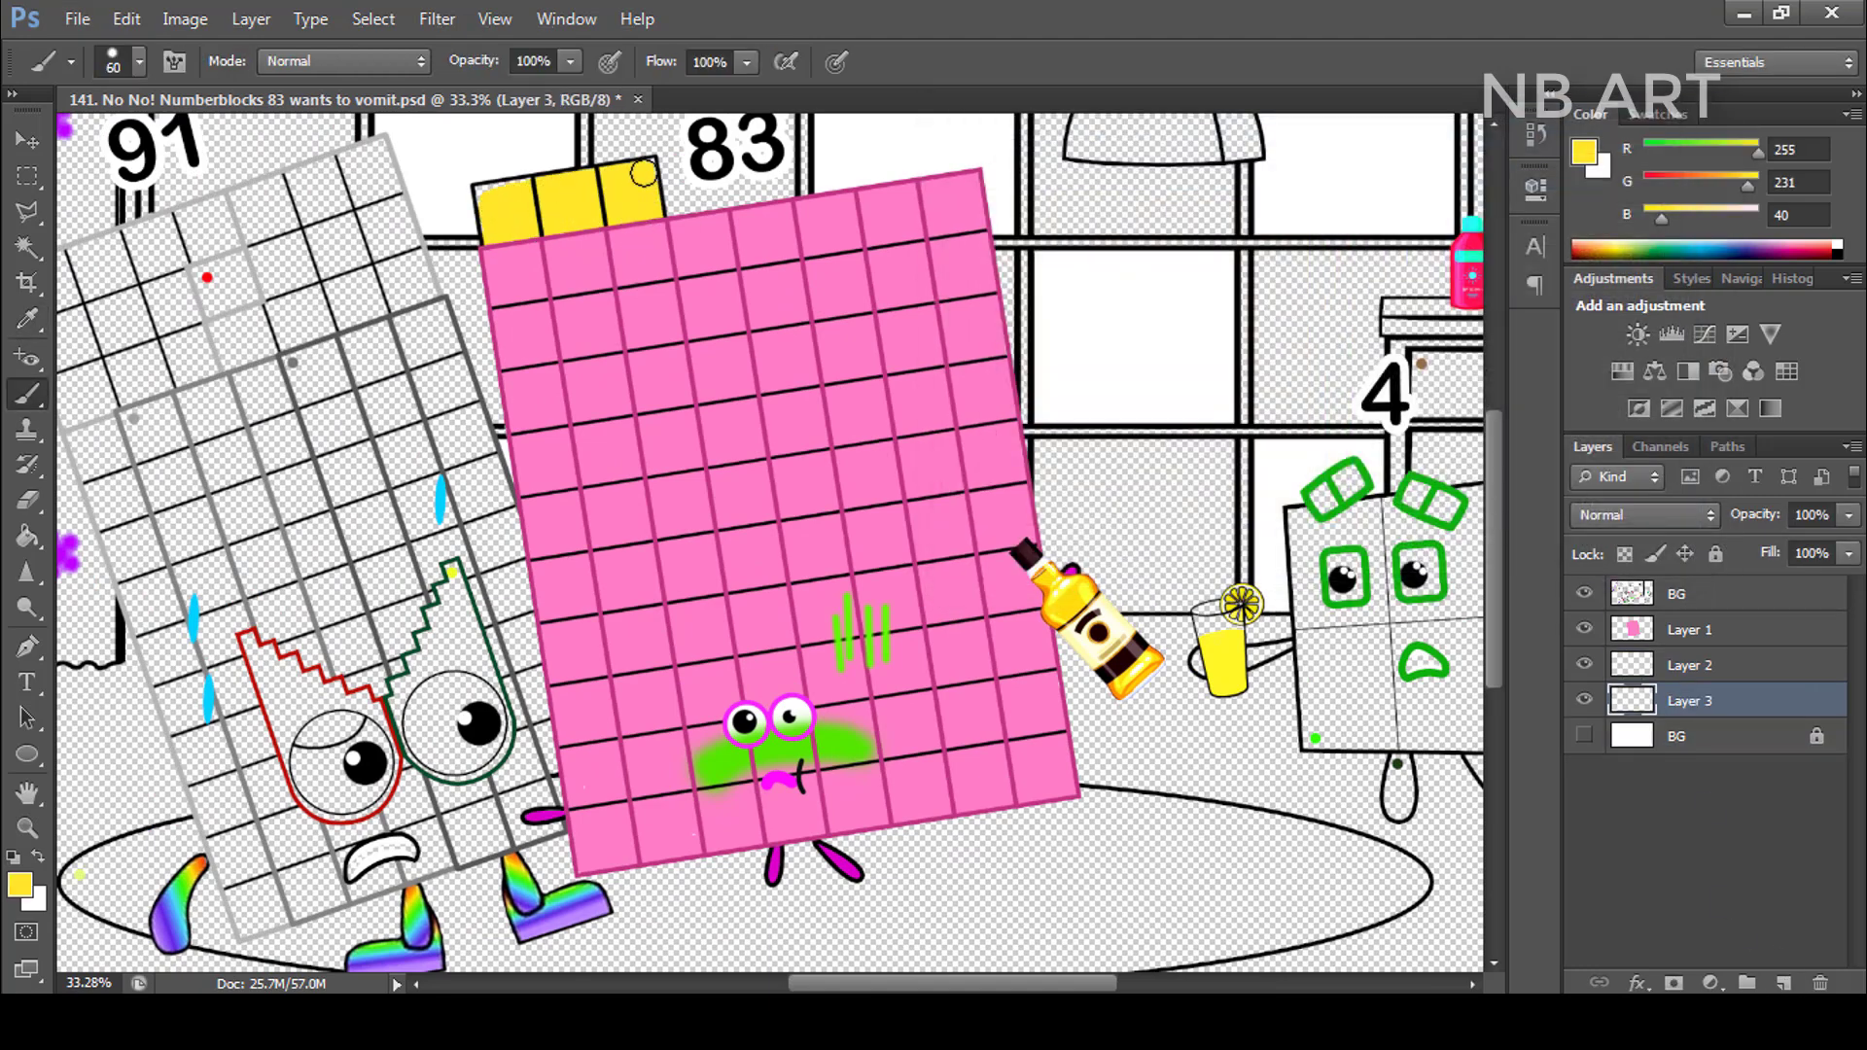
key("ctrl+minus")
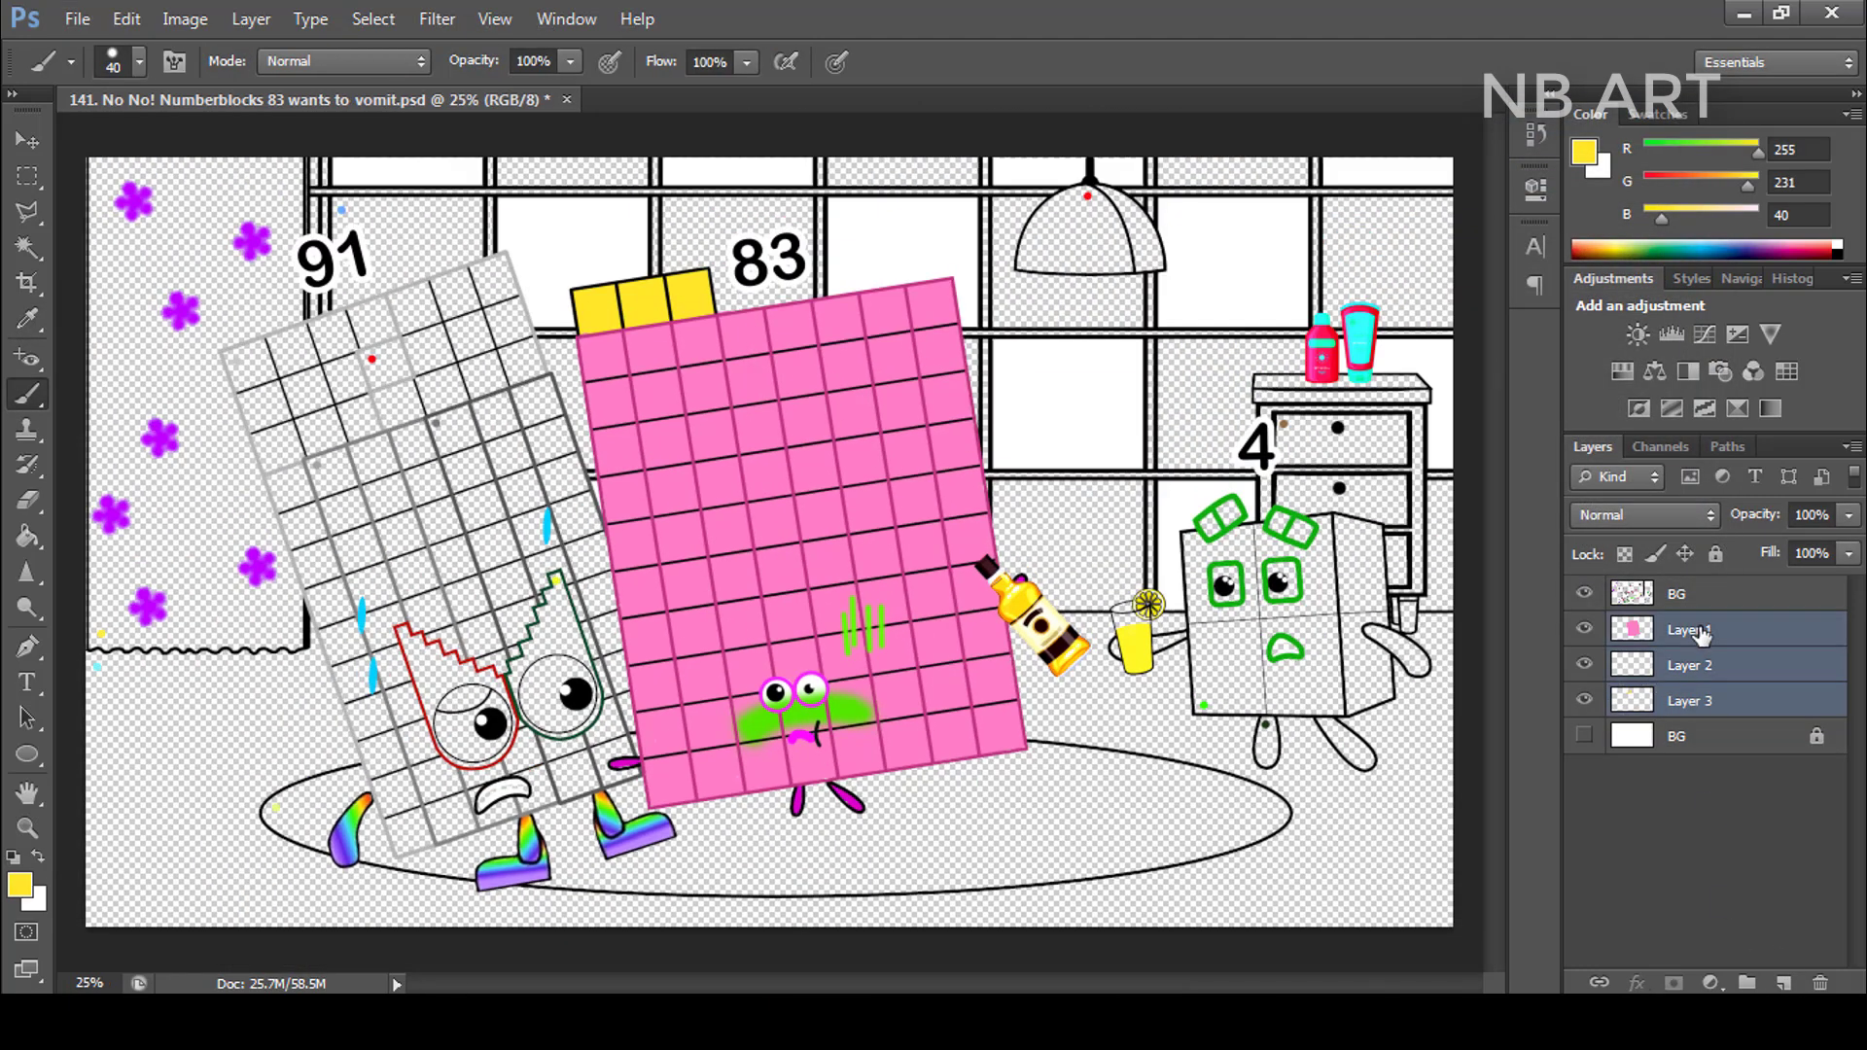
key("ctrl+e")
- Set the paint colour to #777777 and brush dark grey over 91's right side
left_click(1583, 156)
type("777777")
key("Return")
key("bracketright")
key("bracketright")
key("bracketright")
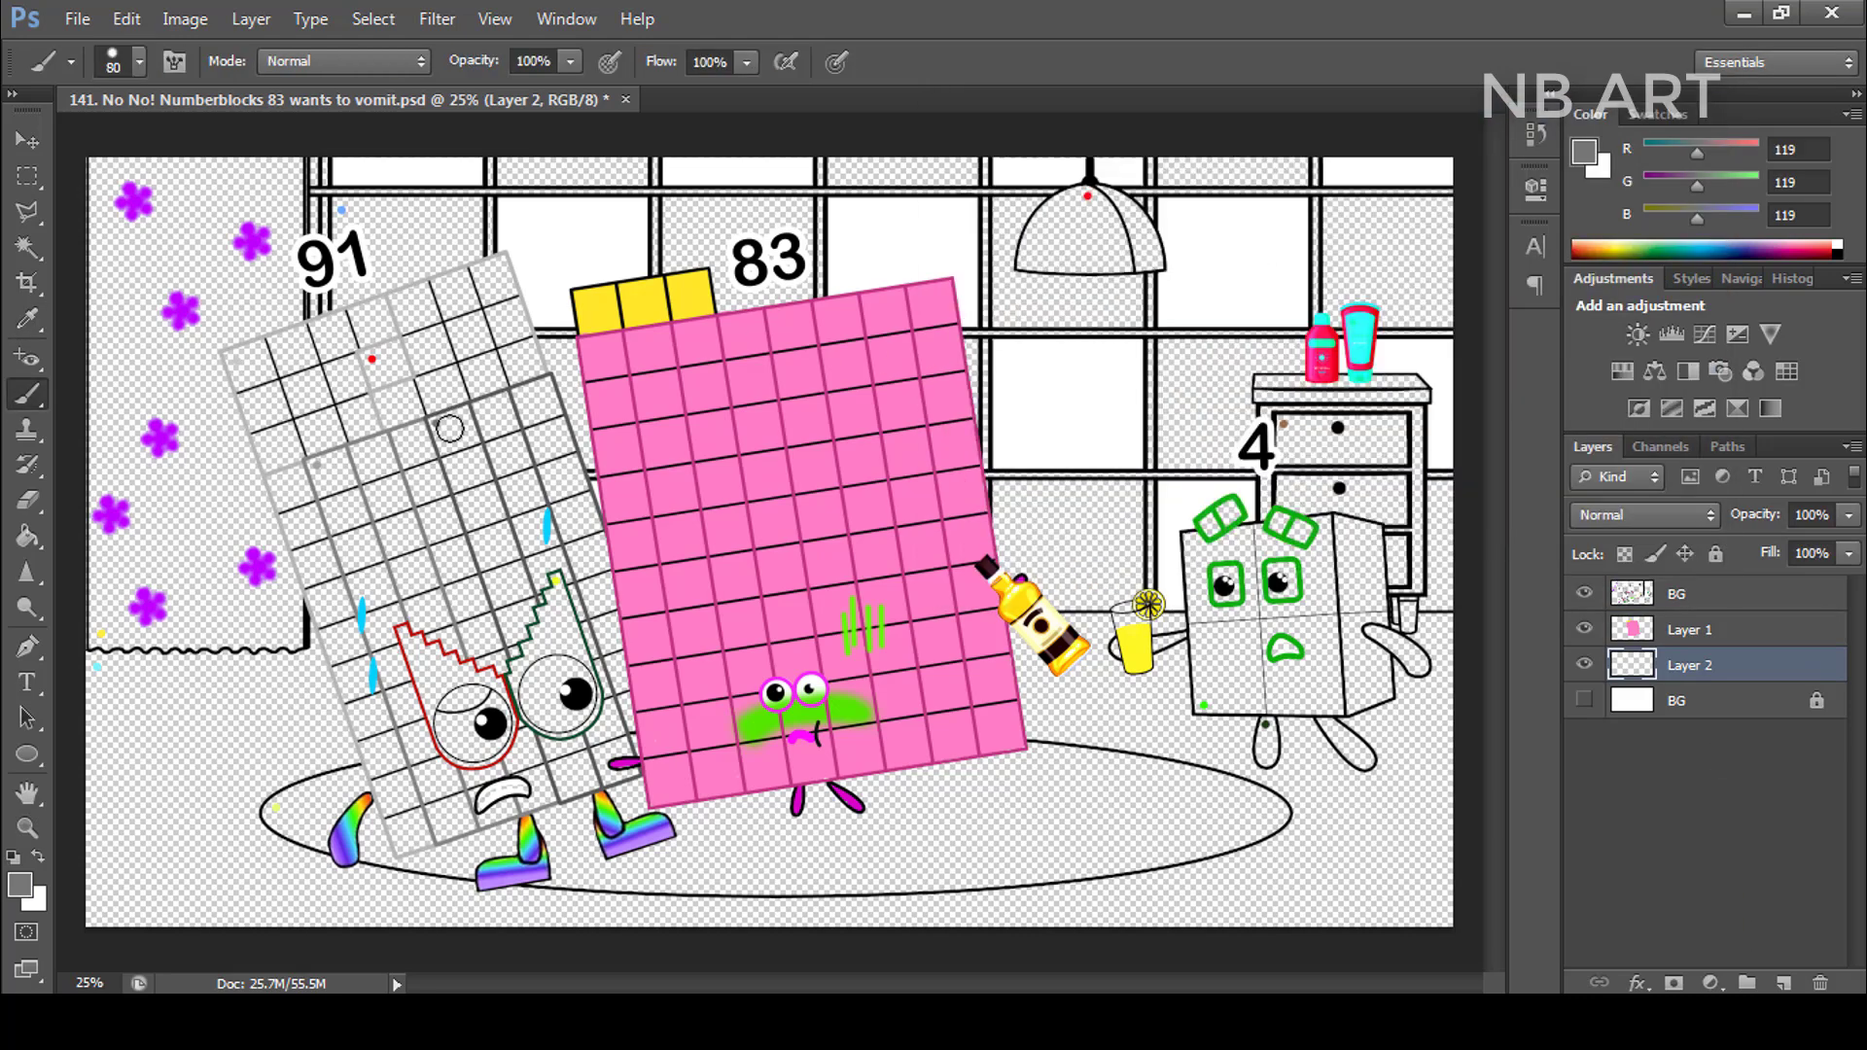
mouse_move(449, 420)
left_mouse_down()
mouse_move(526, 546)
mouse_move(554, 399)
mouse_move(649, 748)
left_mouse_up()
scroll(650, 748, "up", 3)
key("bracketleft")
key("bracketleft")
key("bracketleft")
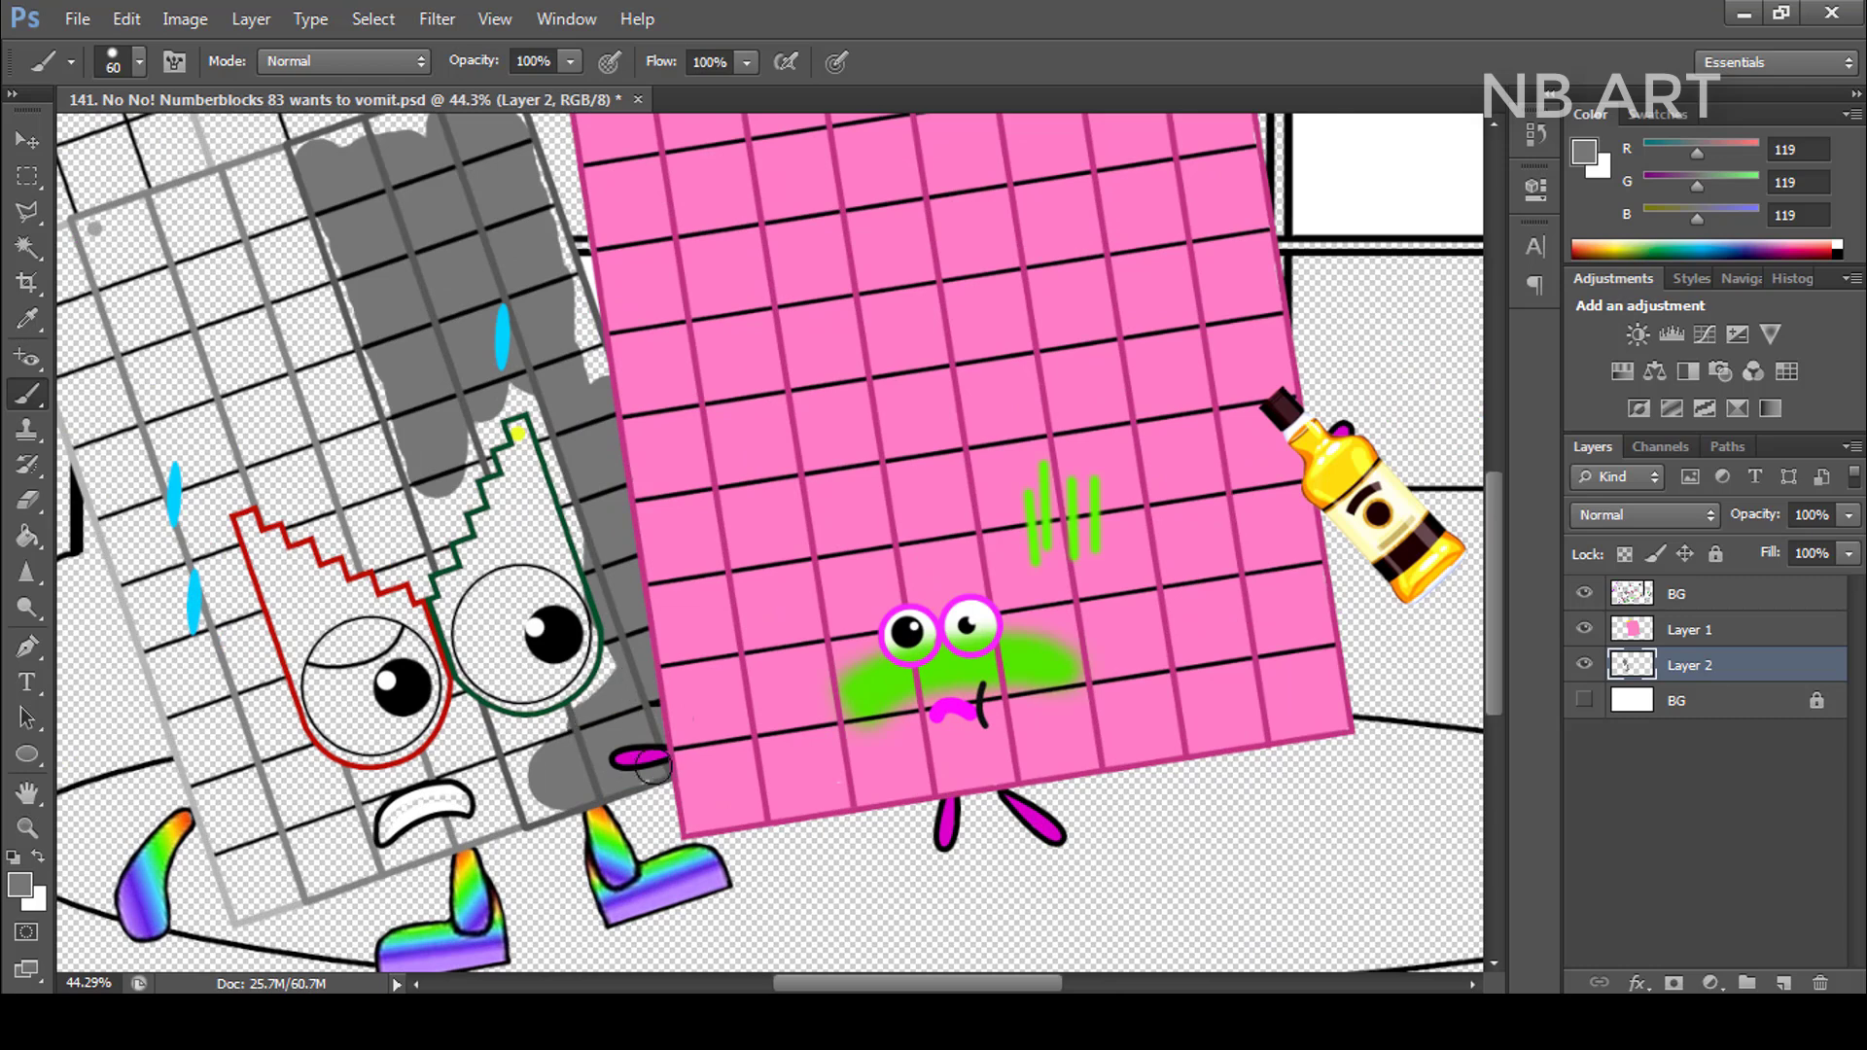
left_click_drag(536, 808, 622, 647)
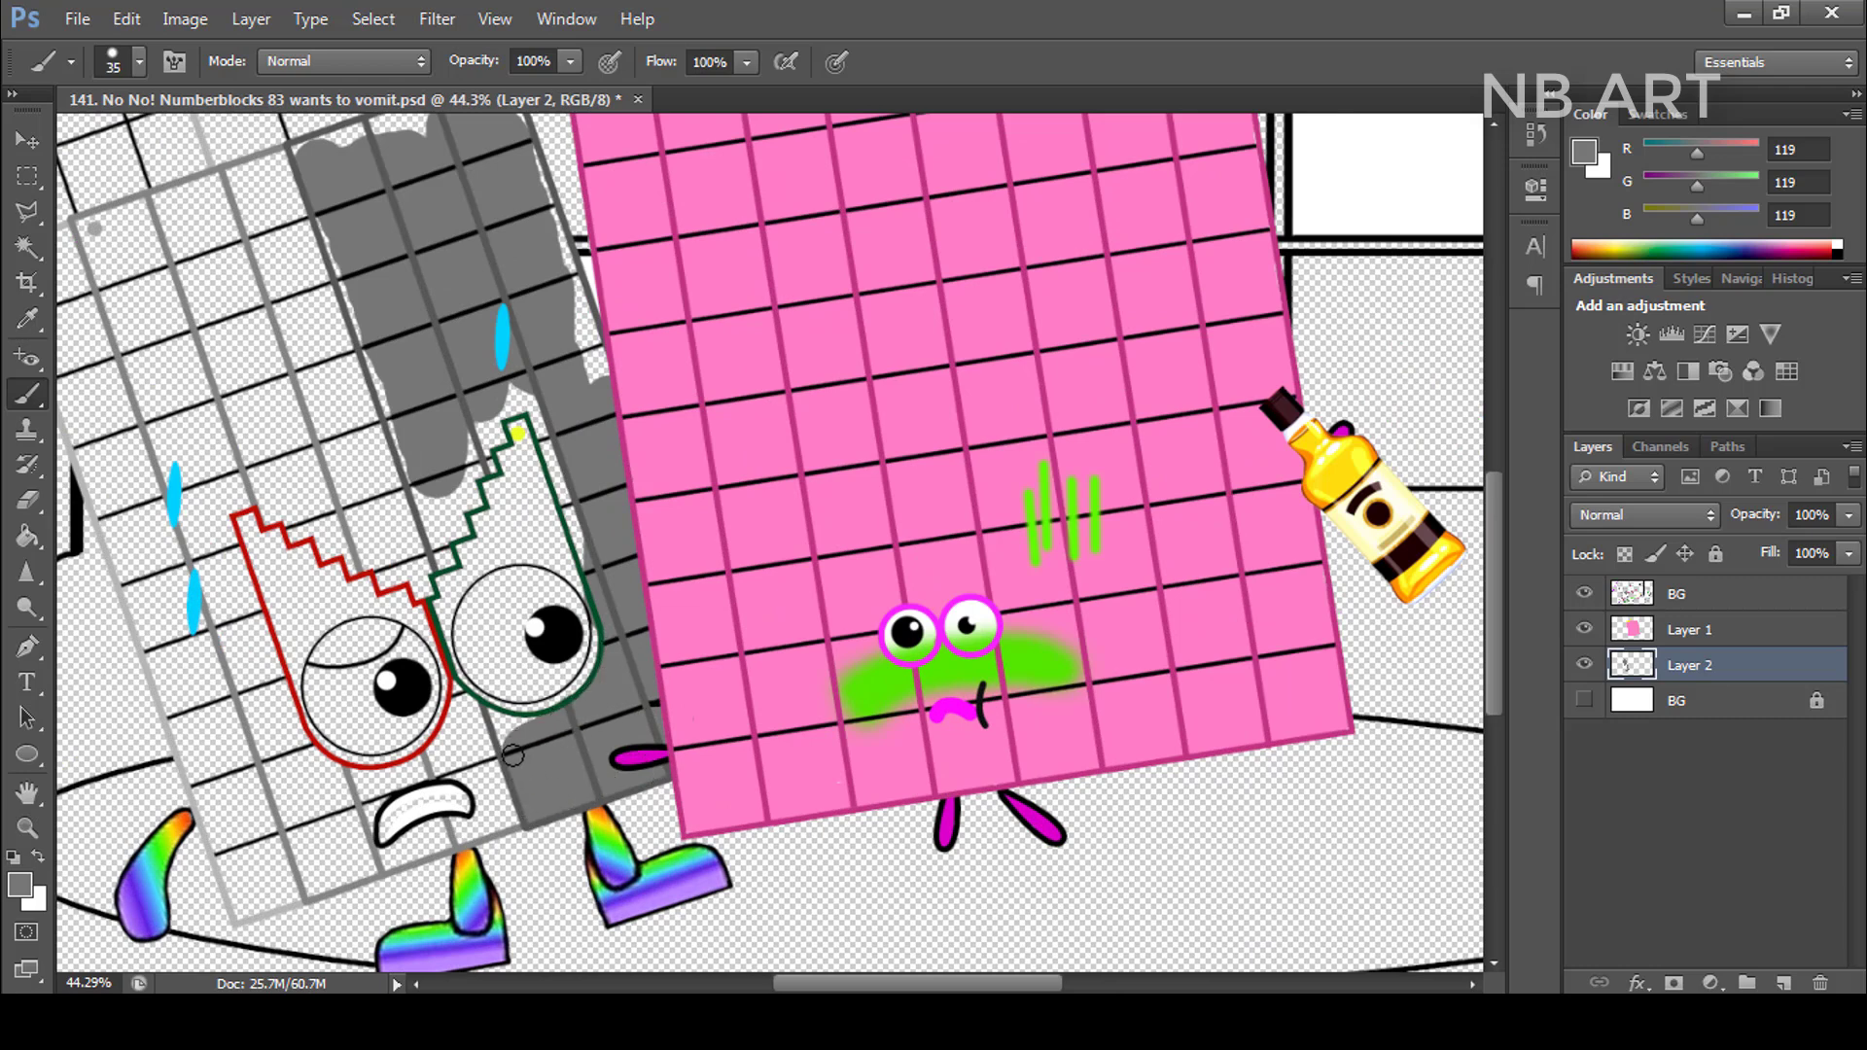
- Fill the grey band's edges, stepped outline and top, then paint the red-outlined face piece white
scroll(513, 756, "up", 2)
key("bracketright")
key("bracketright")
key("bracketright")
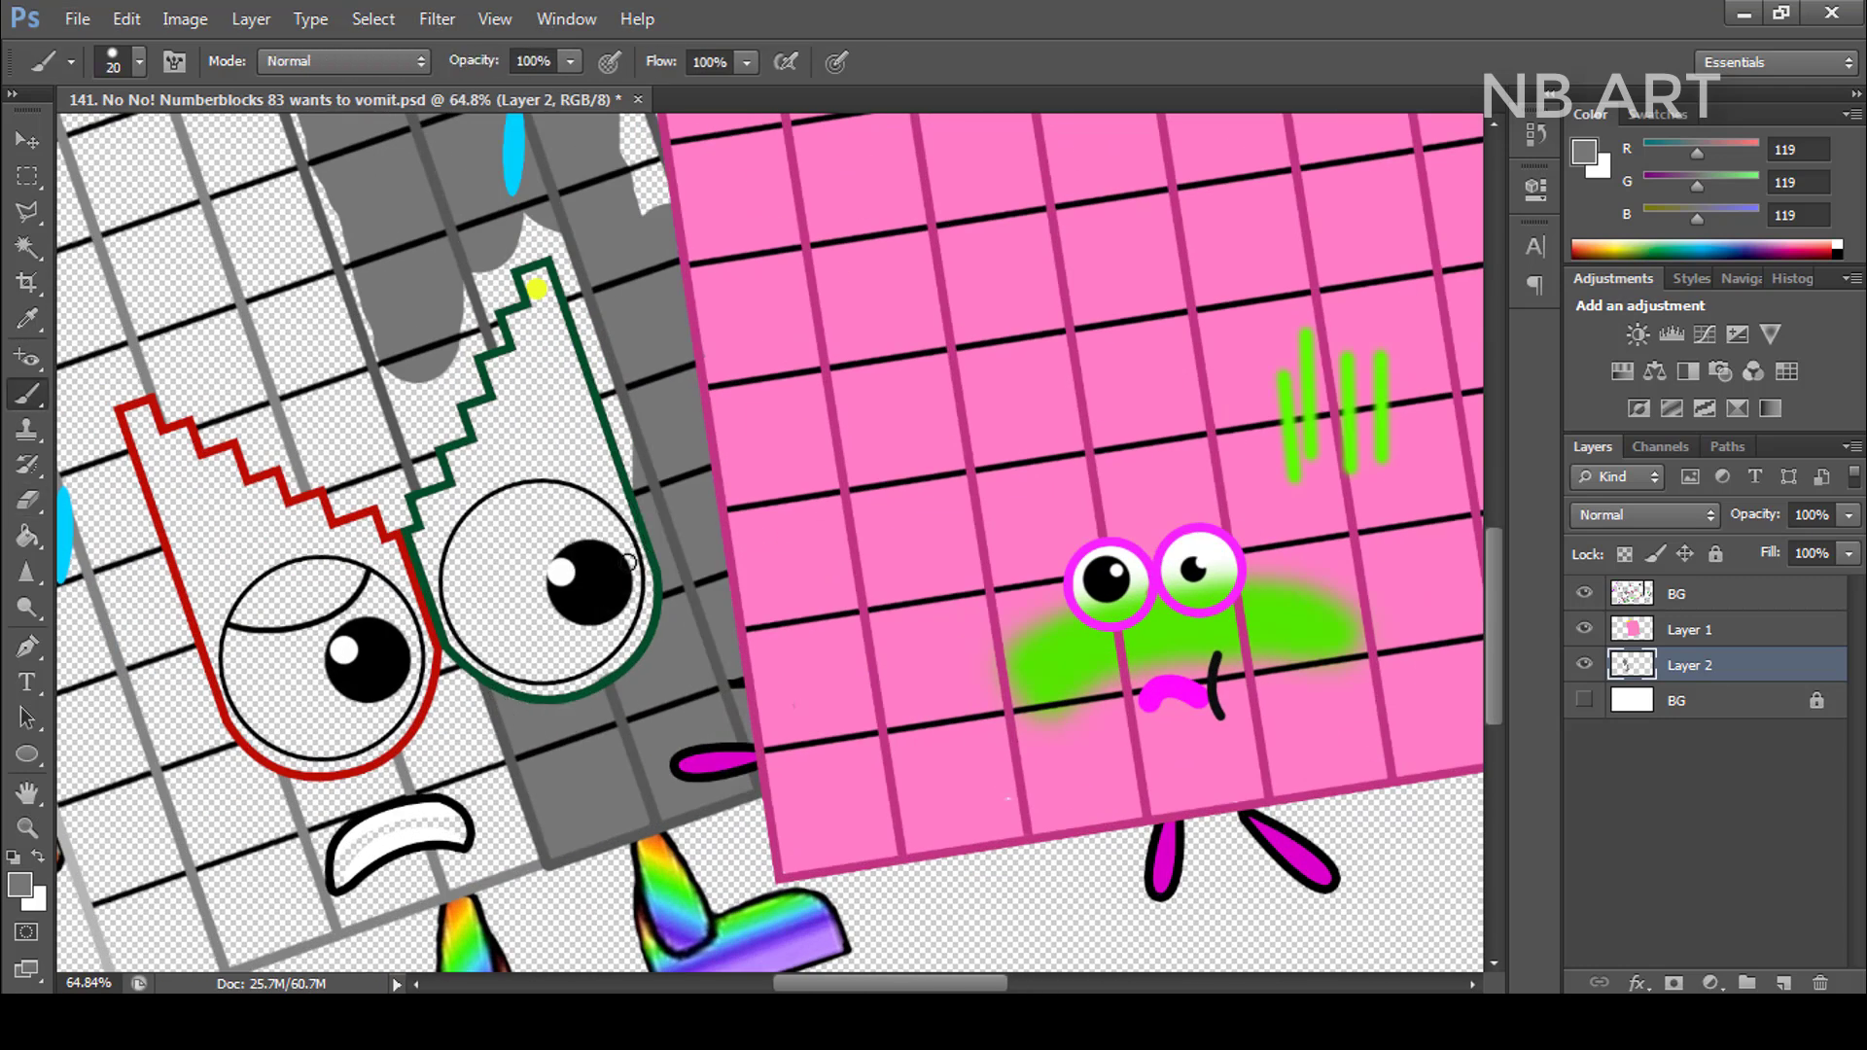
mouse_move(644, 486)
left_mouse_down()
mouse_move(564, 248)
mouse_move(491, 289)
mouse_move(401, 433)
left_mouse_up()
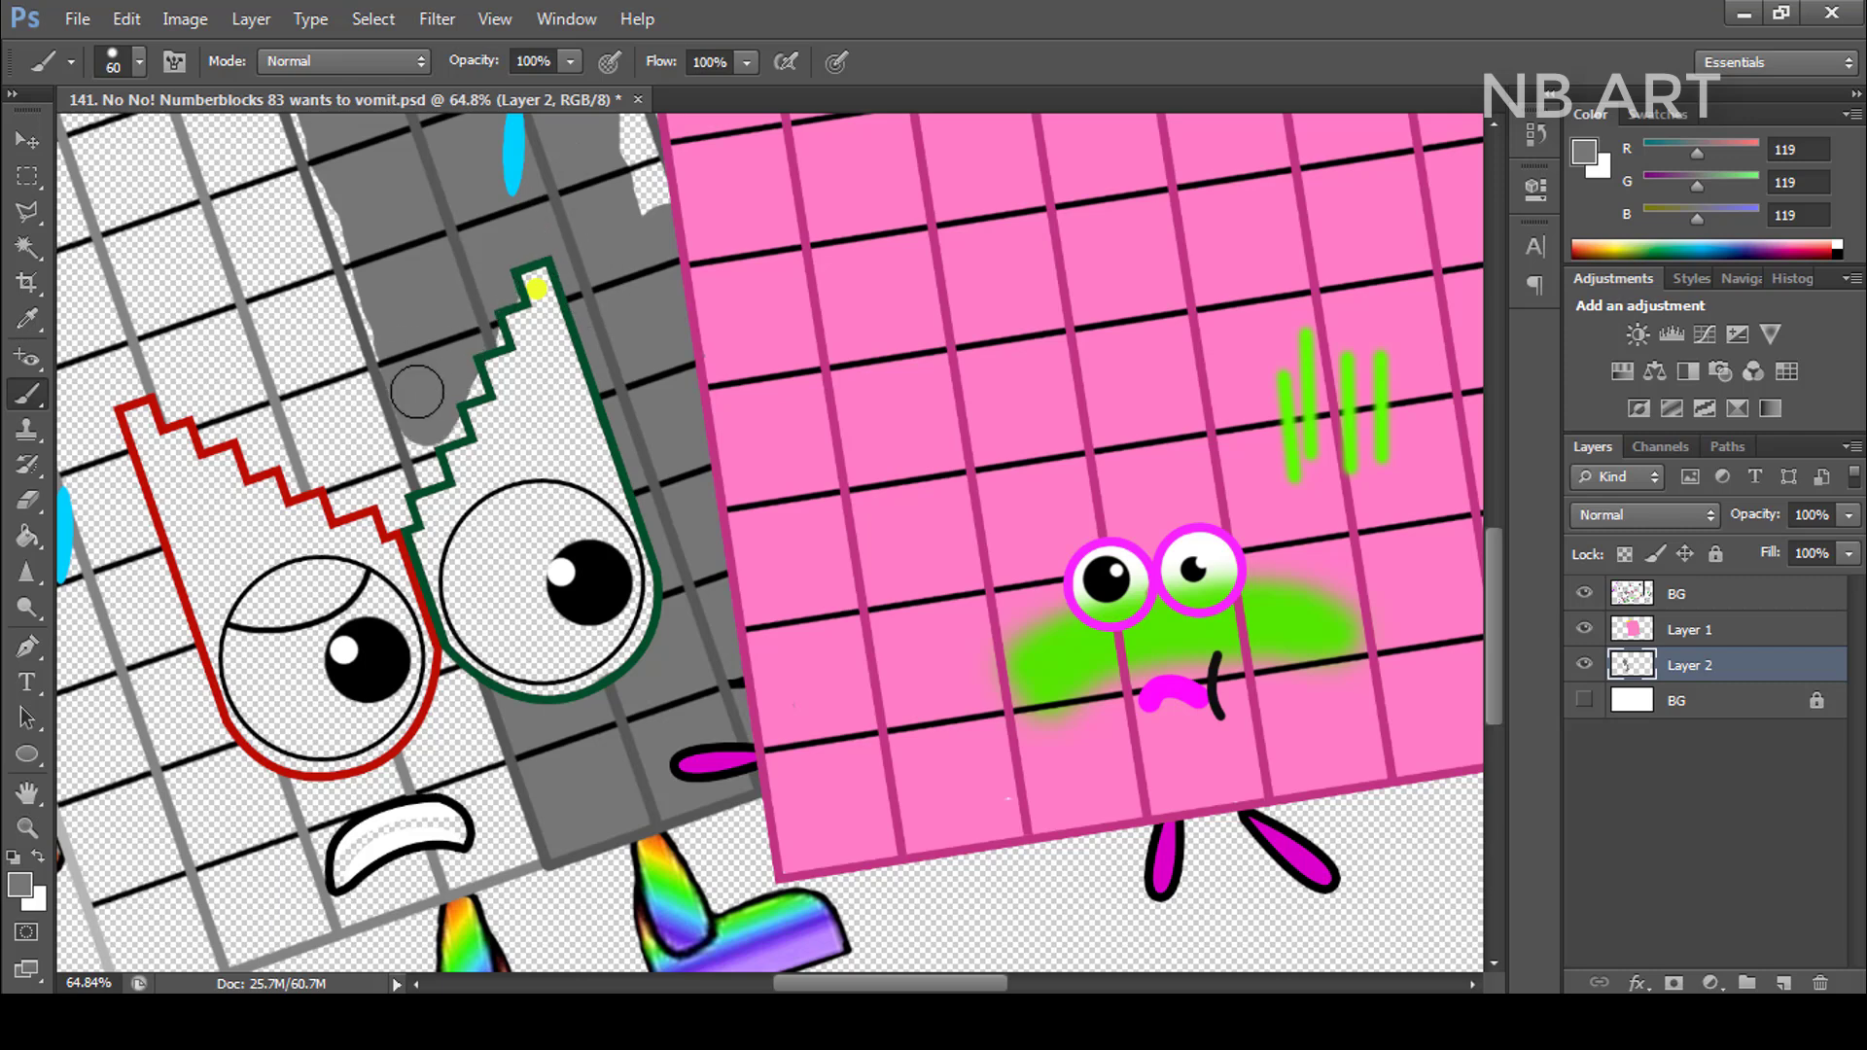
key("bracketleft")
key("bracketleft")
key("bracketleft")
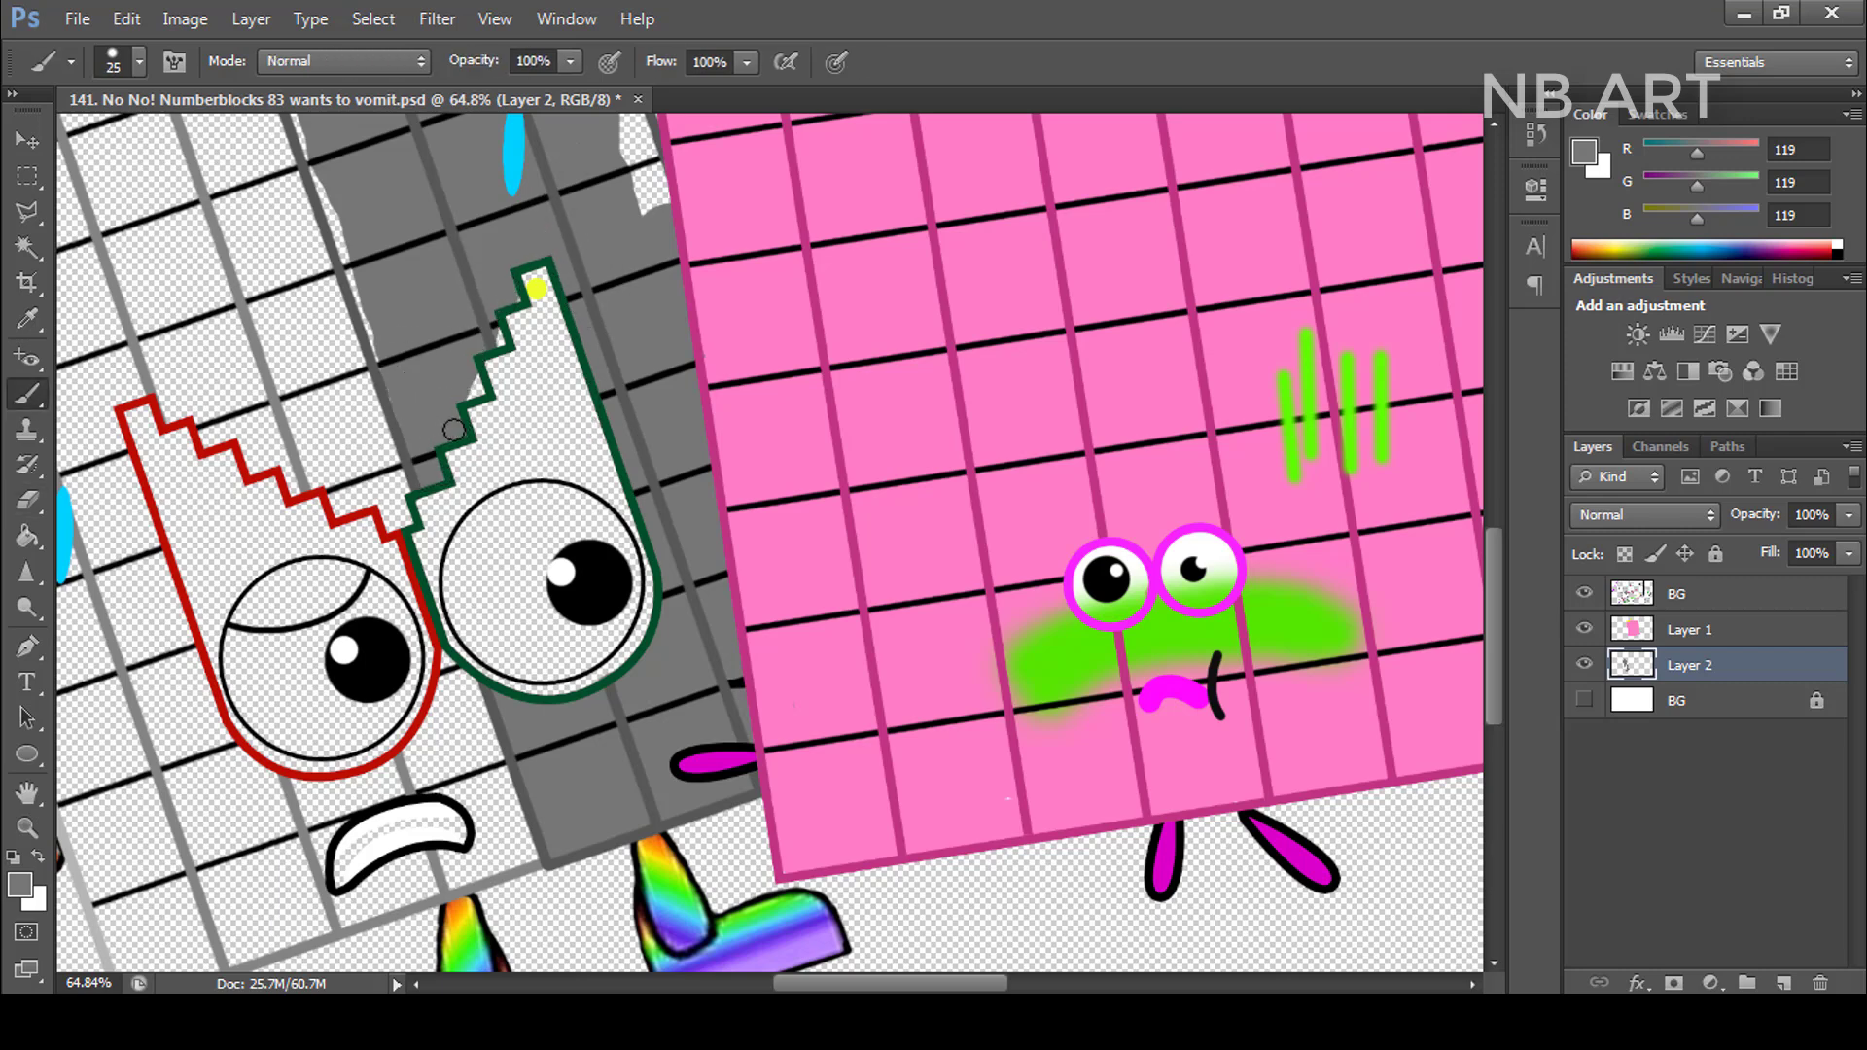
left_click_drag(388, 360, 462, 568)
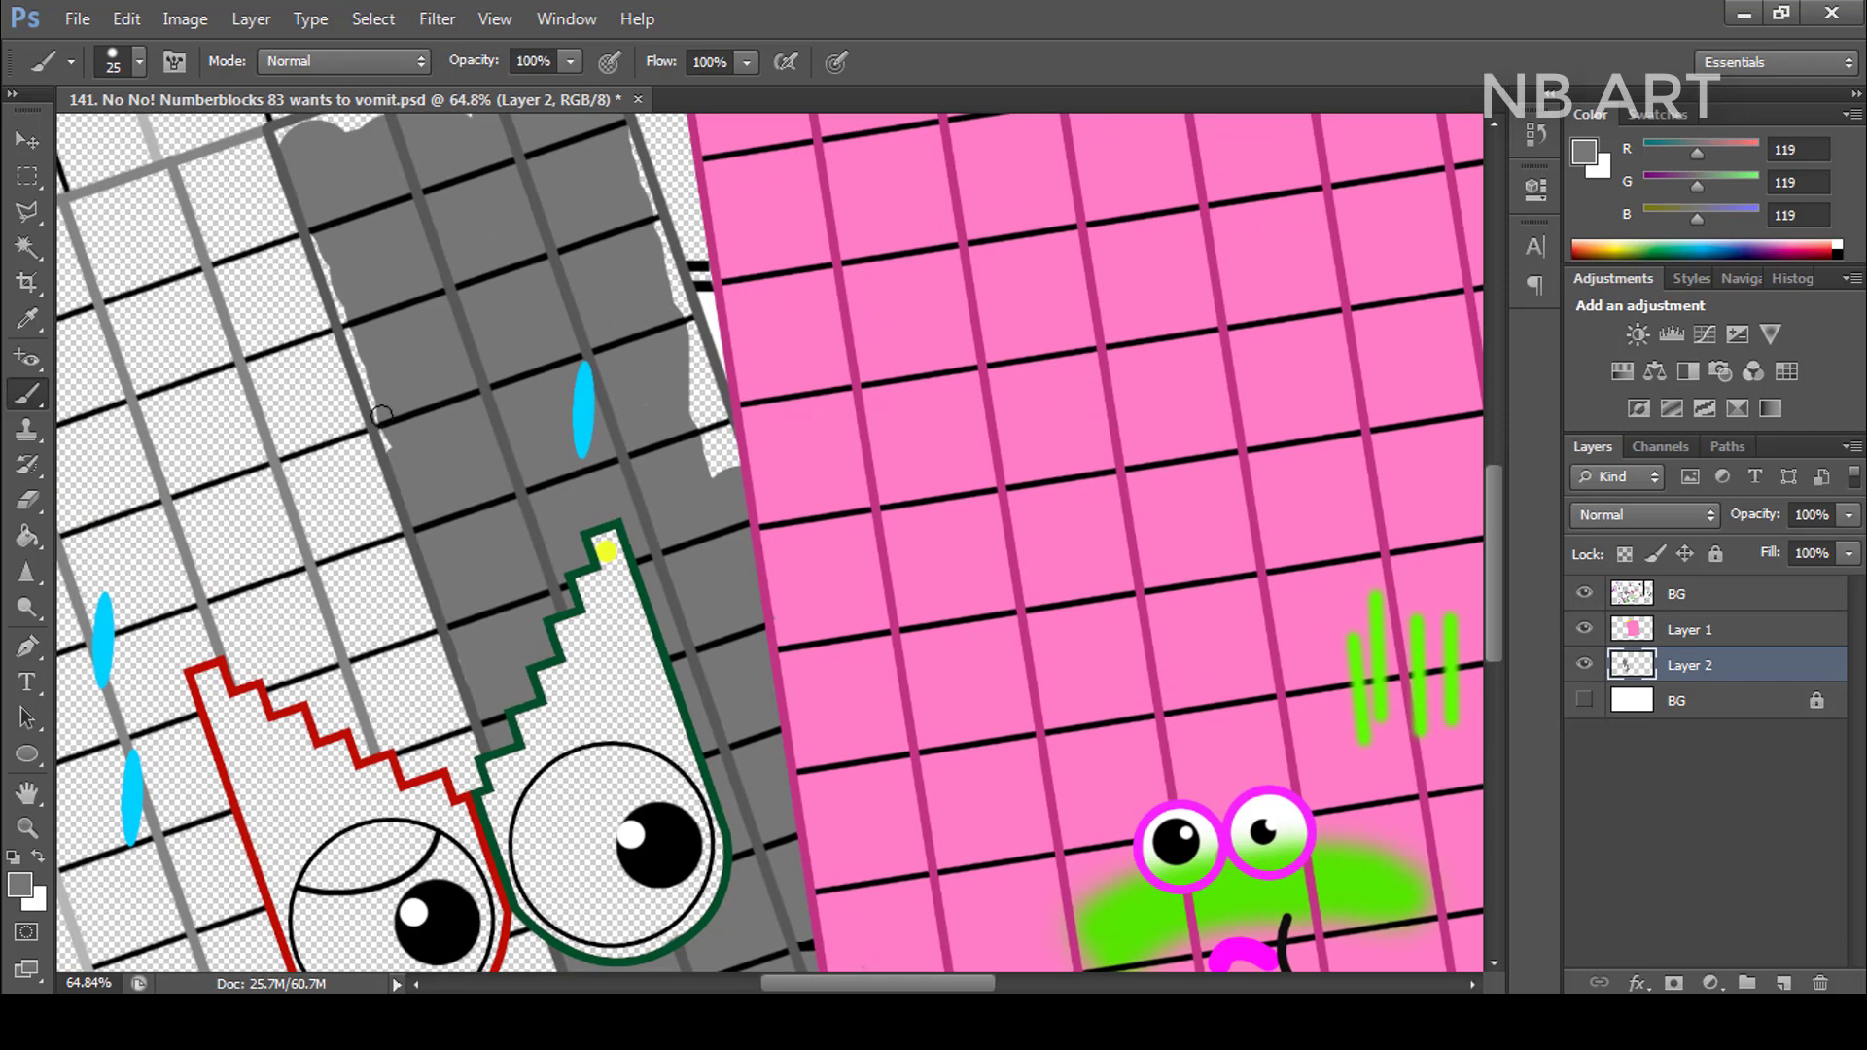
mouse_move(312, 212)
left_mouse_down()
mouse_move(394, 291)
mouse_move(461, 151)
mouse_move(522, 129)
left_mouse_up()
left_click_drag(537, 126, 509, 199)
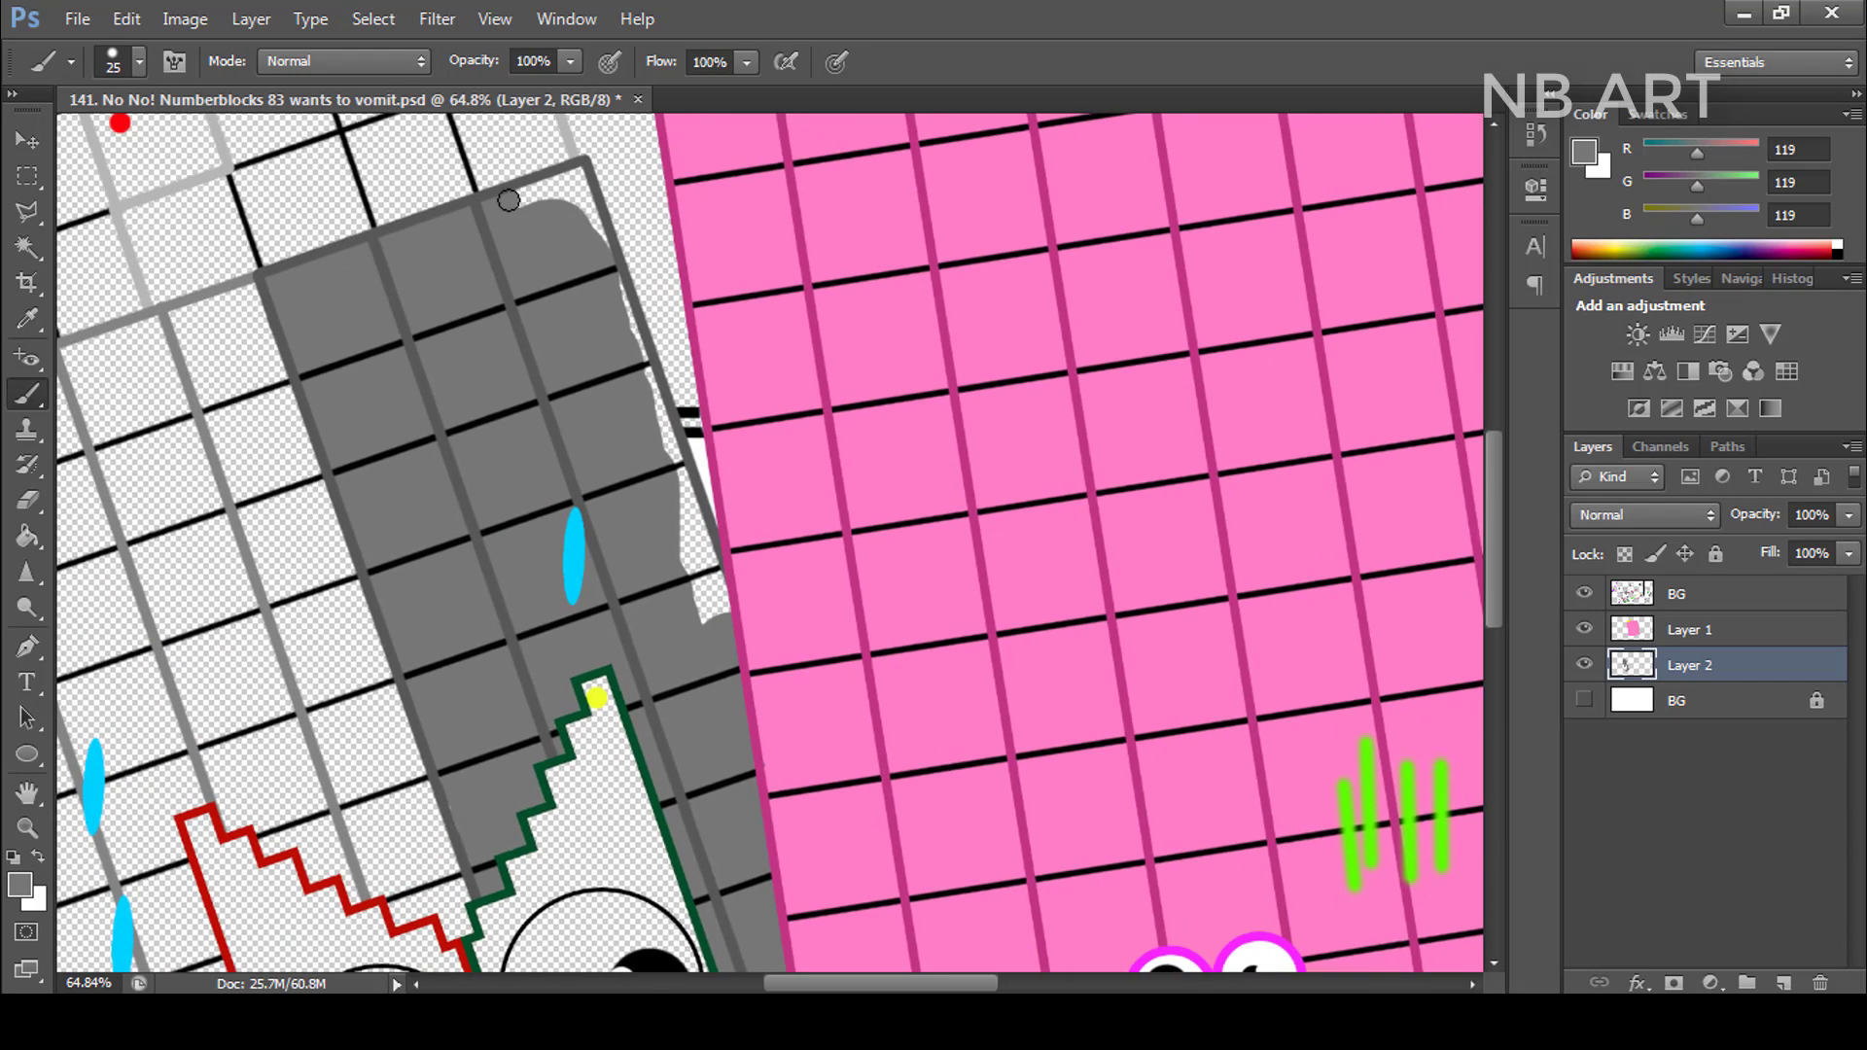
mouse_move(637, 338)
left_mouse_down()
mouse_move(705, 603)
mouse_move(664, 433)
left_mouse_up()
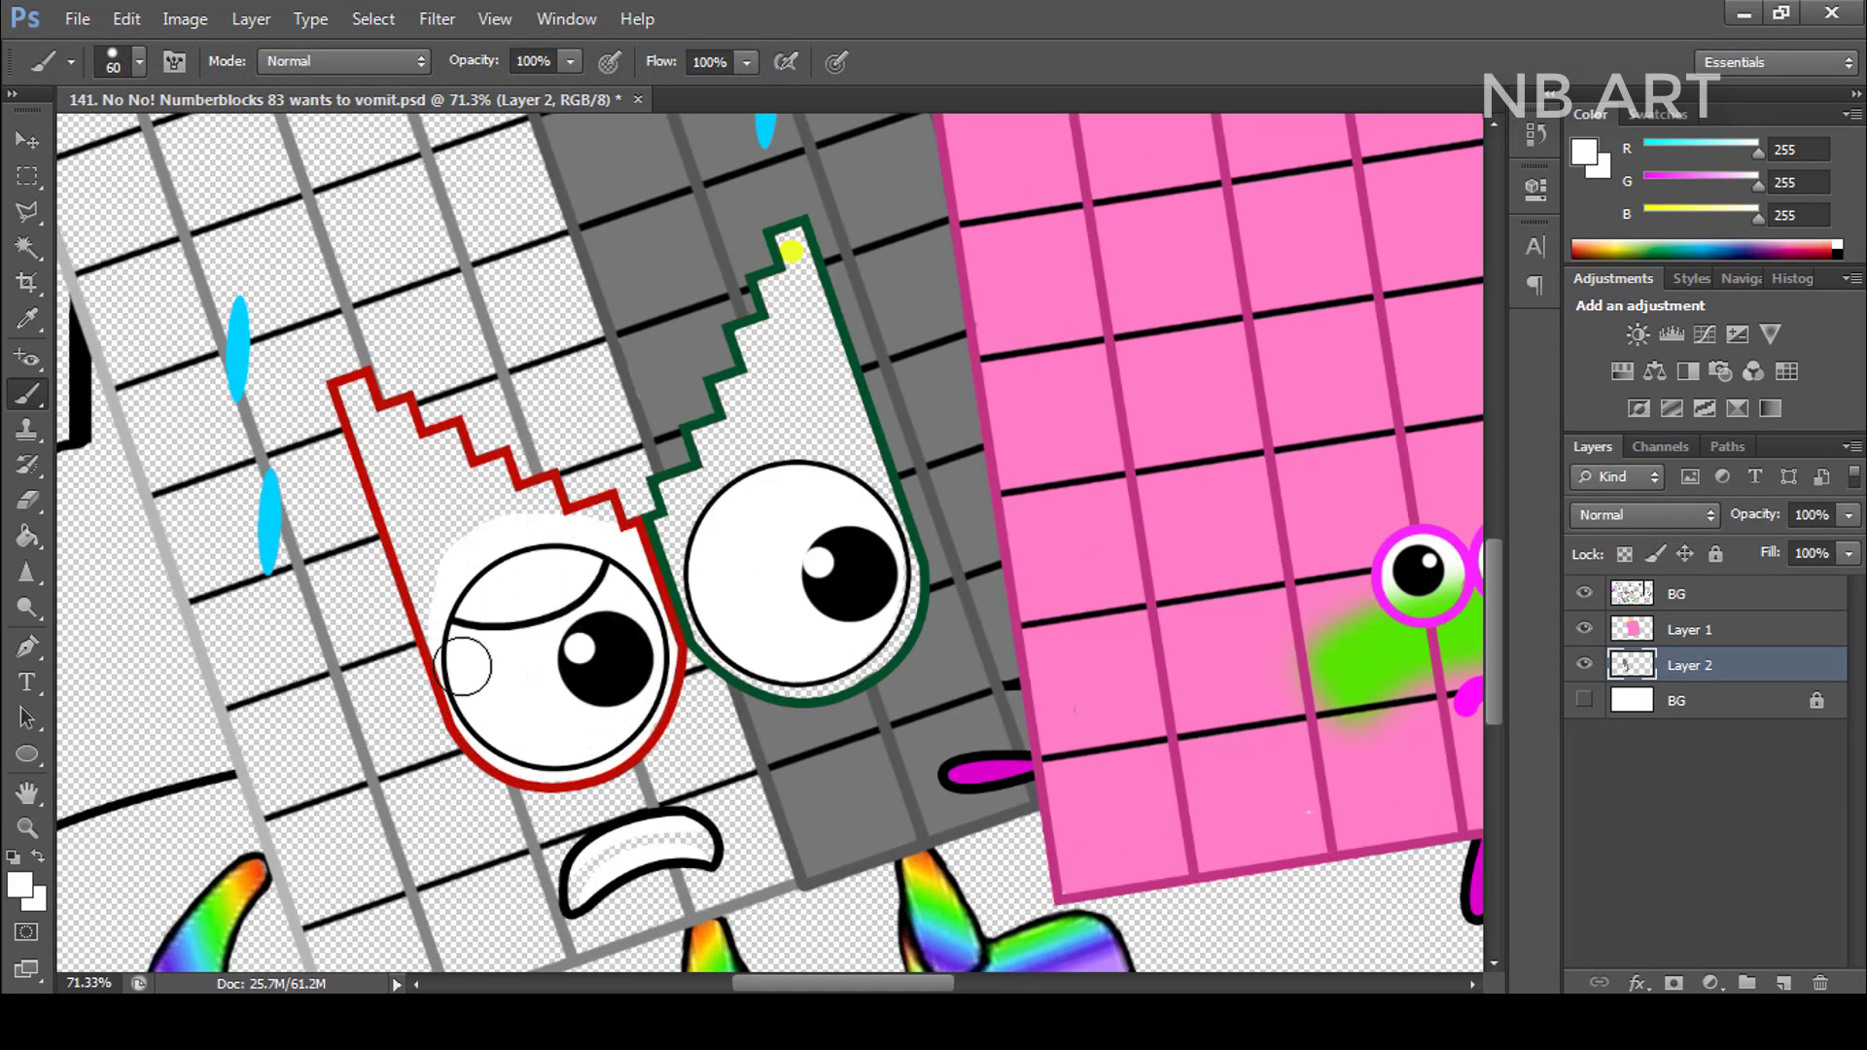
mouse_move(448, 583)
left_mouse_down()
mouse_move(413, 471)
mouse_move(603, 517)
left_mouse_up()
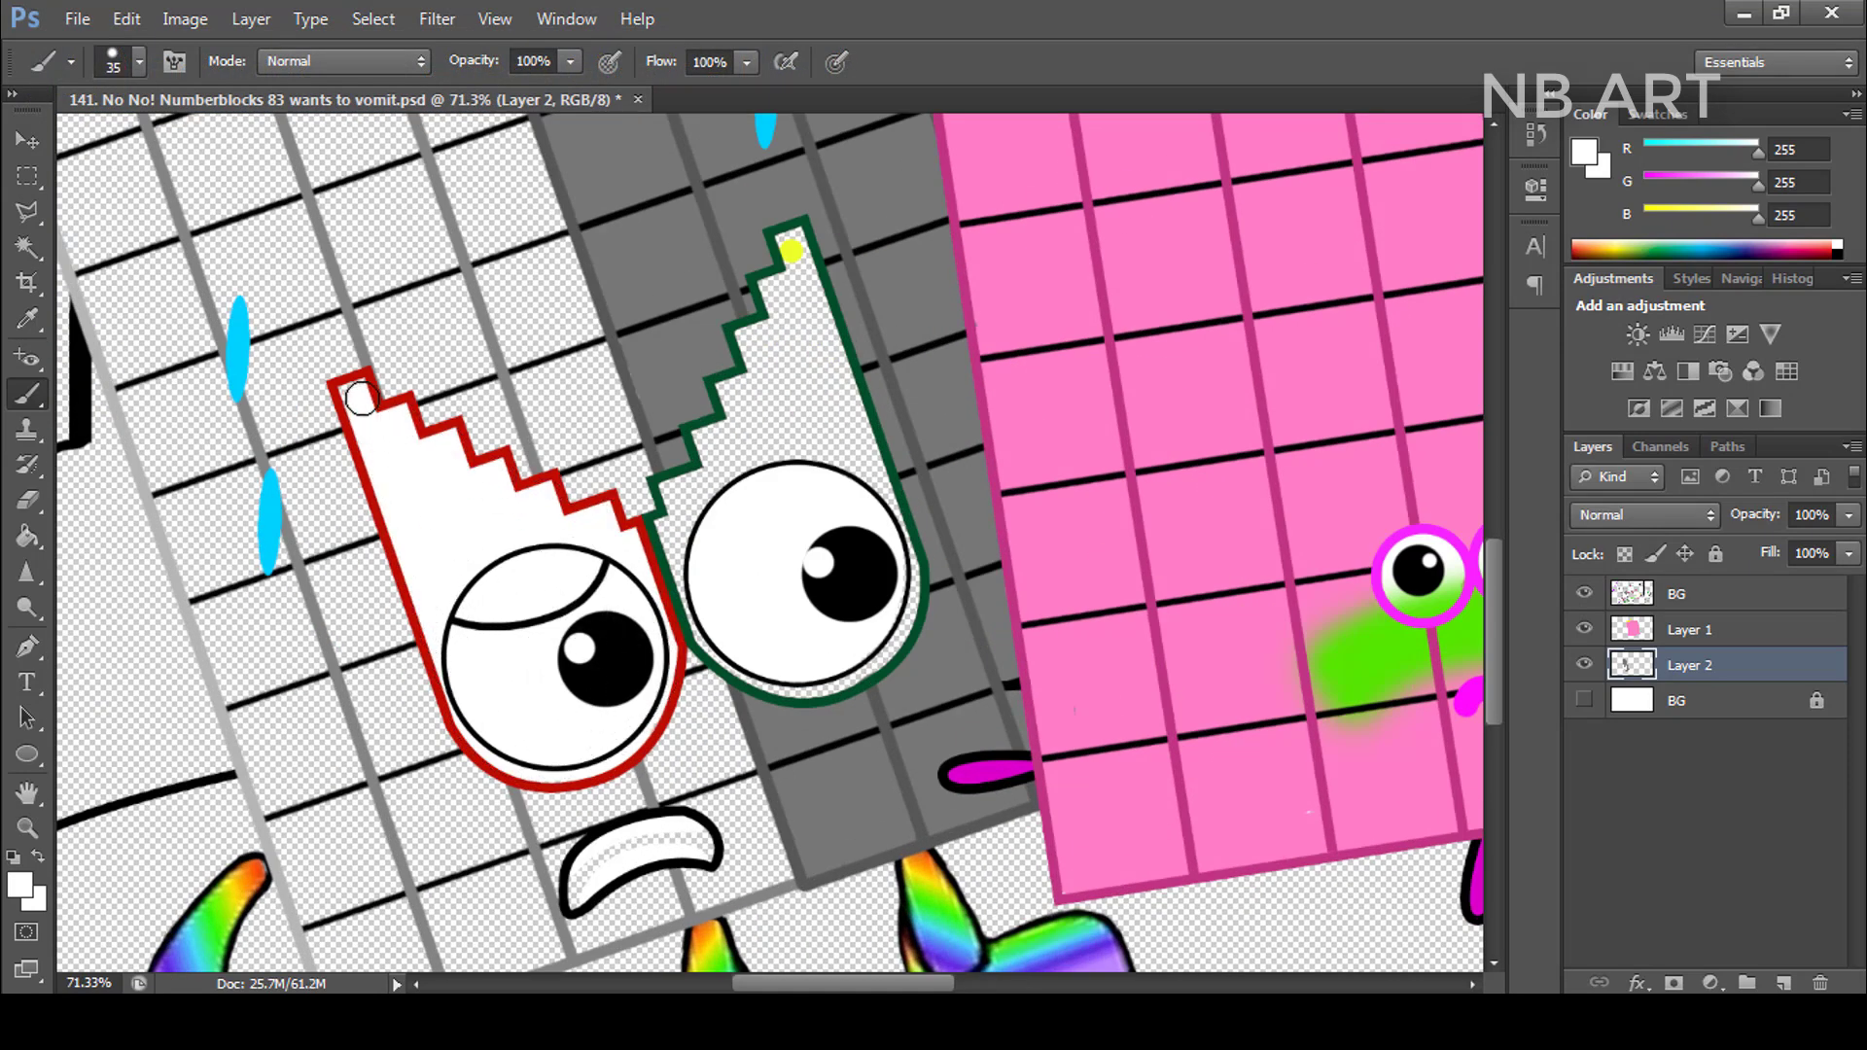
- On a new layer, paint yellow inside 91's green outline, then sample black
left_click(1783, 982)
left_click(20, 885)
left_click(1596, 167)
mouse_move(793, 243)
left_mouse_down()
mouse_move(846, 409)
mouse_move(720, 616)
mouse_move(700, 457)
mouse_move(768, 408)
mouse_move(778, 428)
left_mouse_up()
left_click(593, 671, "alt")
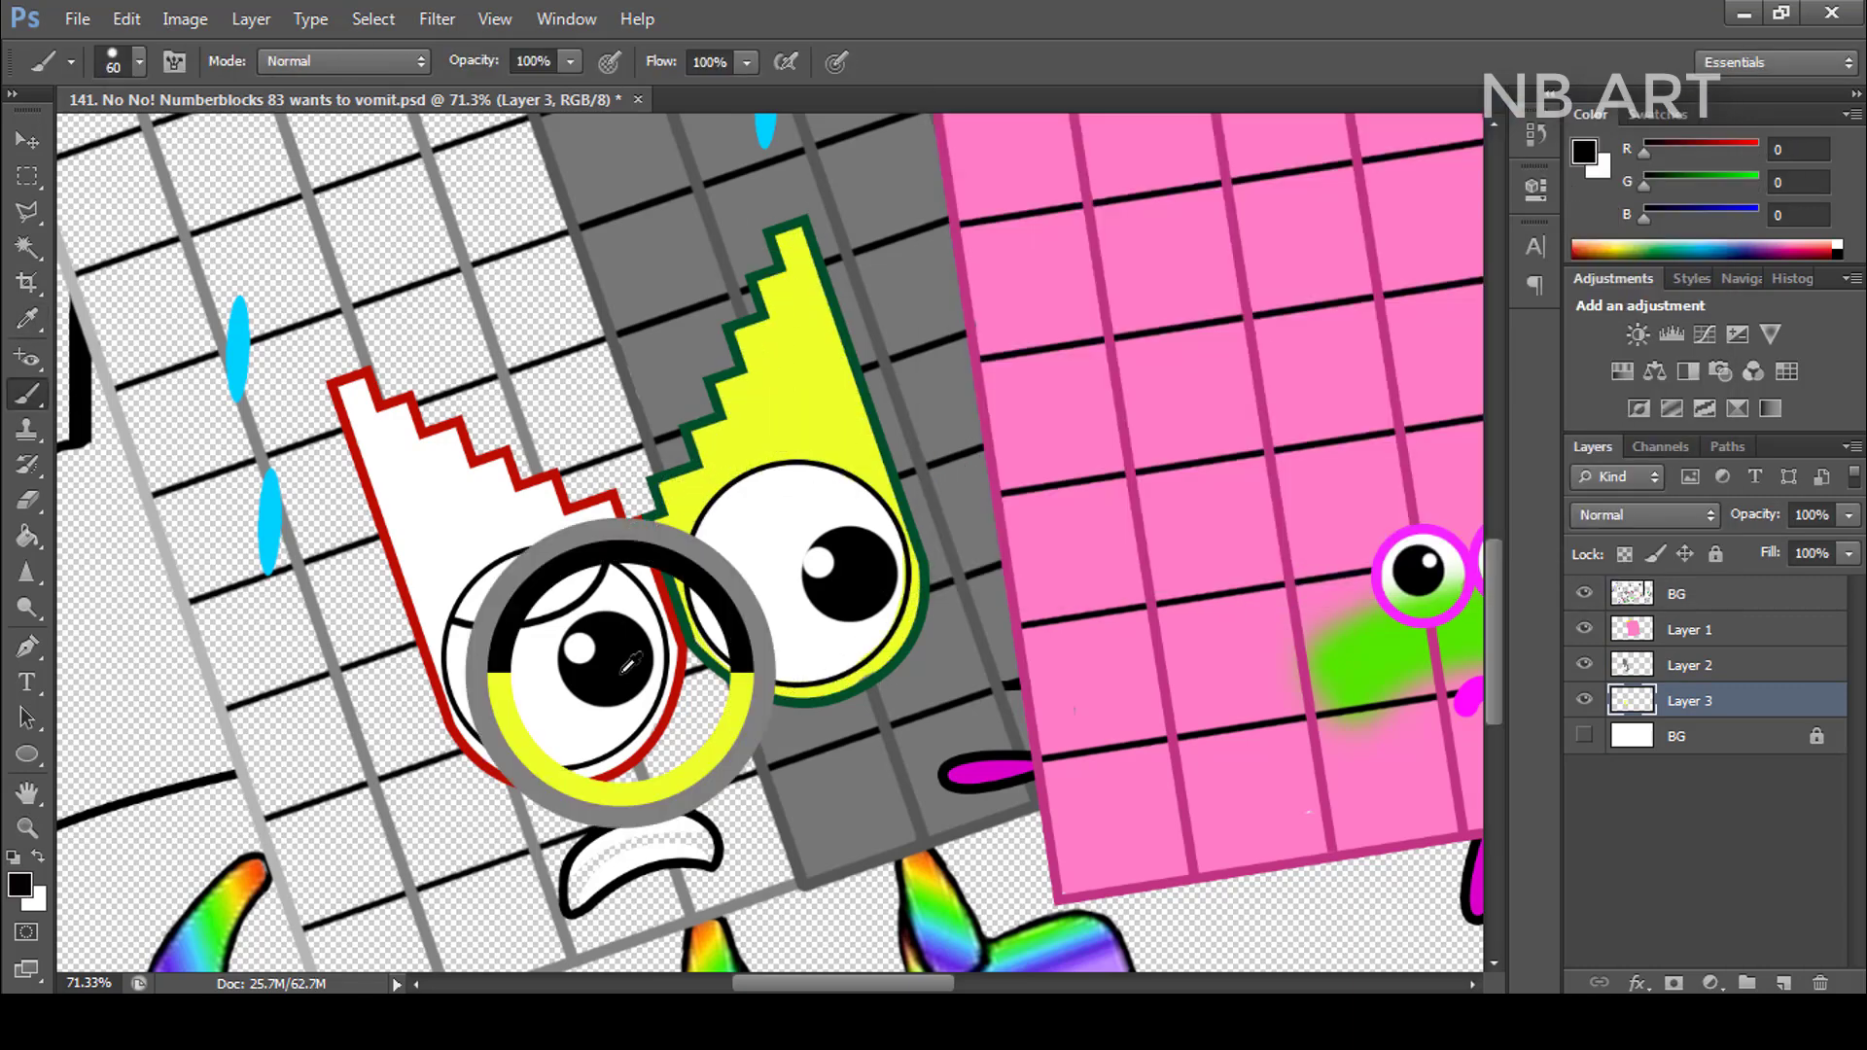
scroll(696, 686, "down", 3)
key("bracketleft")
key("bracketleft")
key("bracketleft")
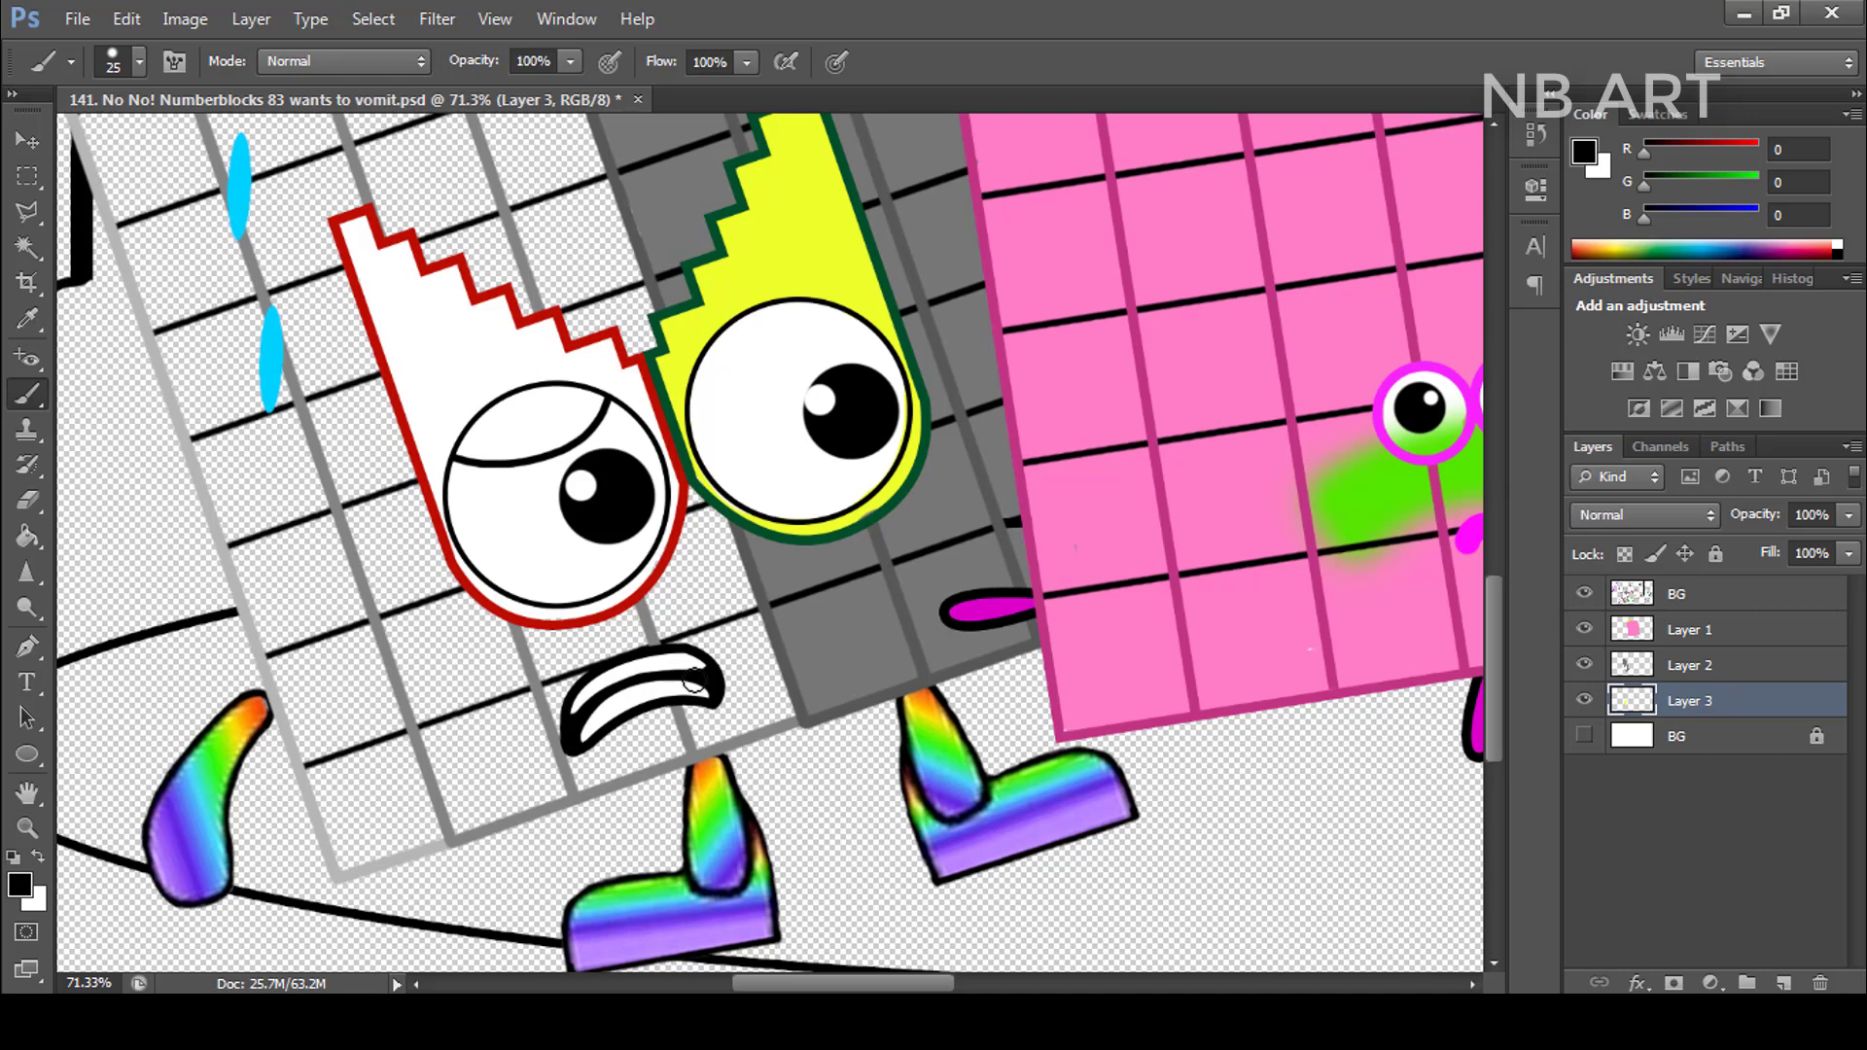
scroll(694, 681, "down", 3)
- On another new layer, paint 91's middle columns and left edge mid grey (#a2a2a2)
left_click(1783, 982)
key("i")
left_click(19, 885)
left_click(428, 227)
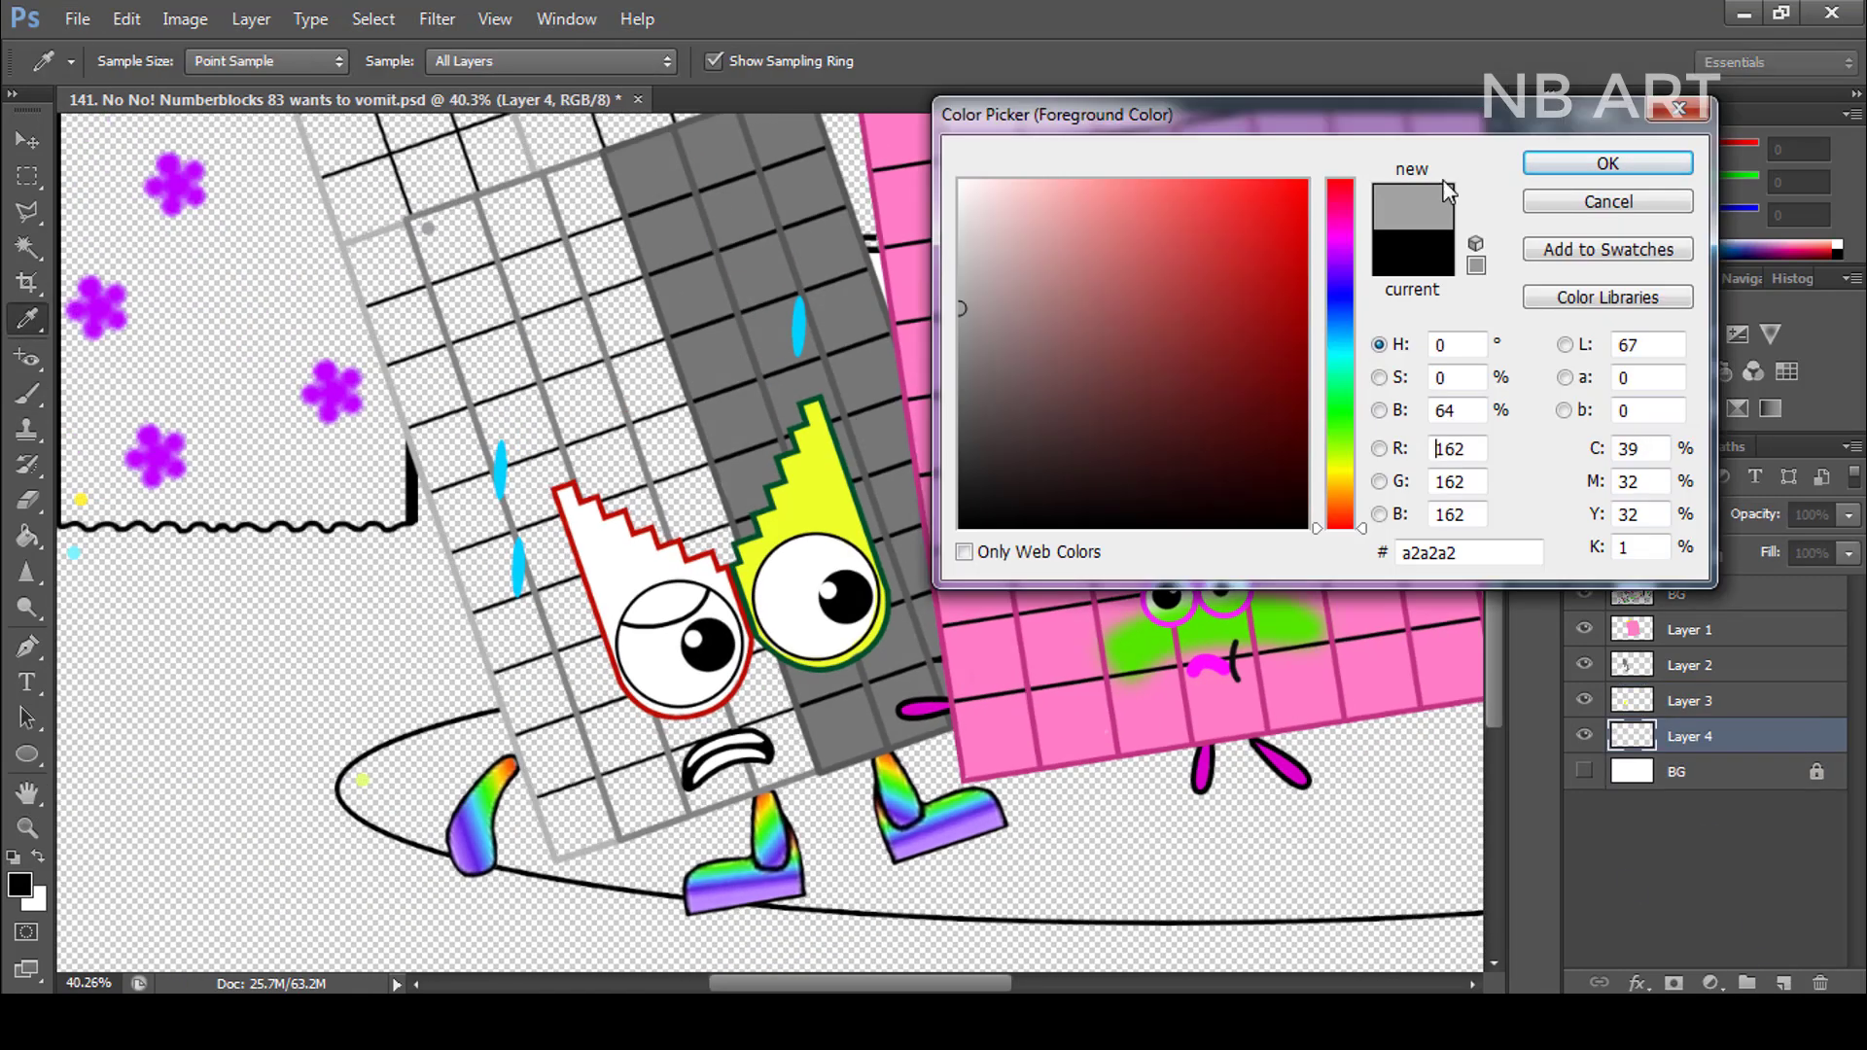
left_click(1608, 163)
key("b")
mouse_move(599, 181)
left_mouse_down()
mouse_move(623, 525)
mouse_move(534, 237)
mouse_move(577, 200)
mouse_move(448, 272)
mouse_move(457, 253)
left_mouse_up()
mouse_move(545, 146)
left_mouse_down()
mouse_move(482, 291)
mouse_move(768, 720)
mouse_move(633, 768)
mouse_move(802, 763)
left_mouse_up()
key("bracketleft")
key("bracketleft")
key("bracketleft")
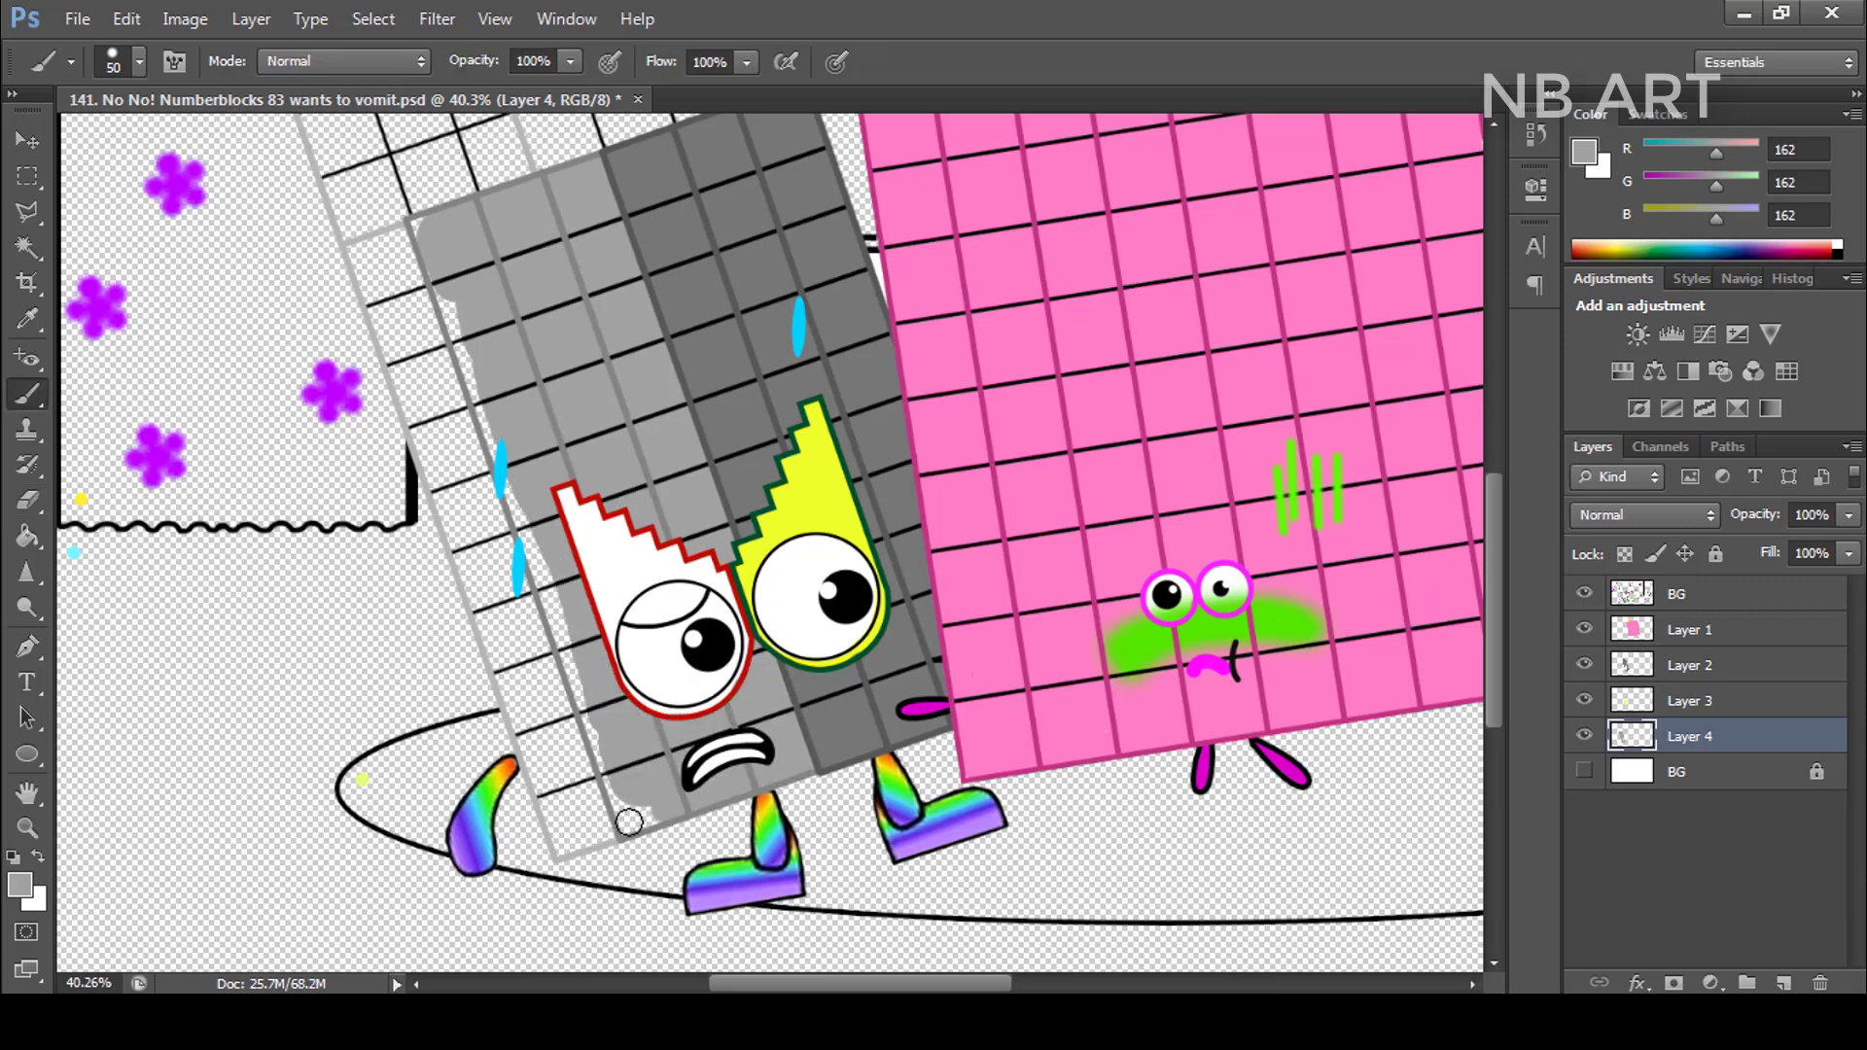
left_click_drag(629, 821, 491, 400)
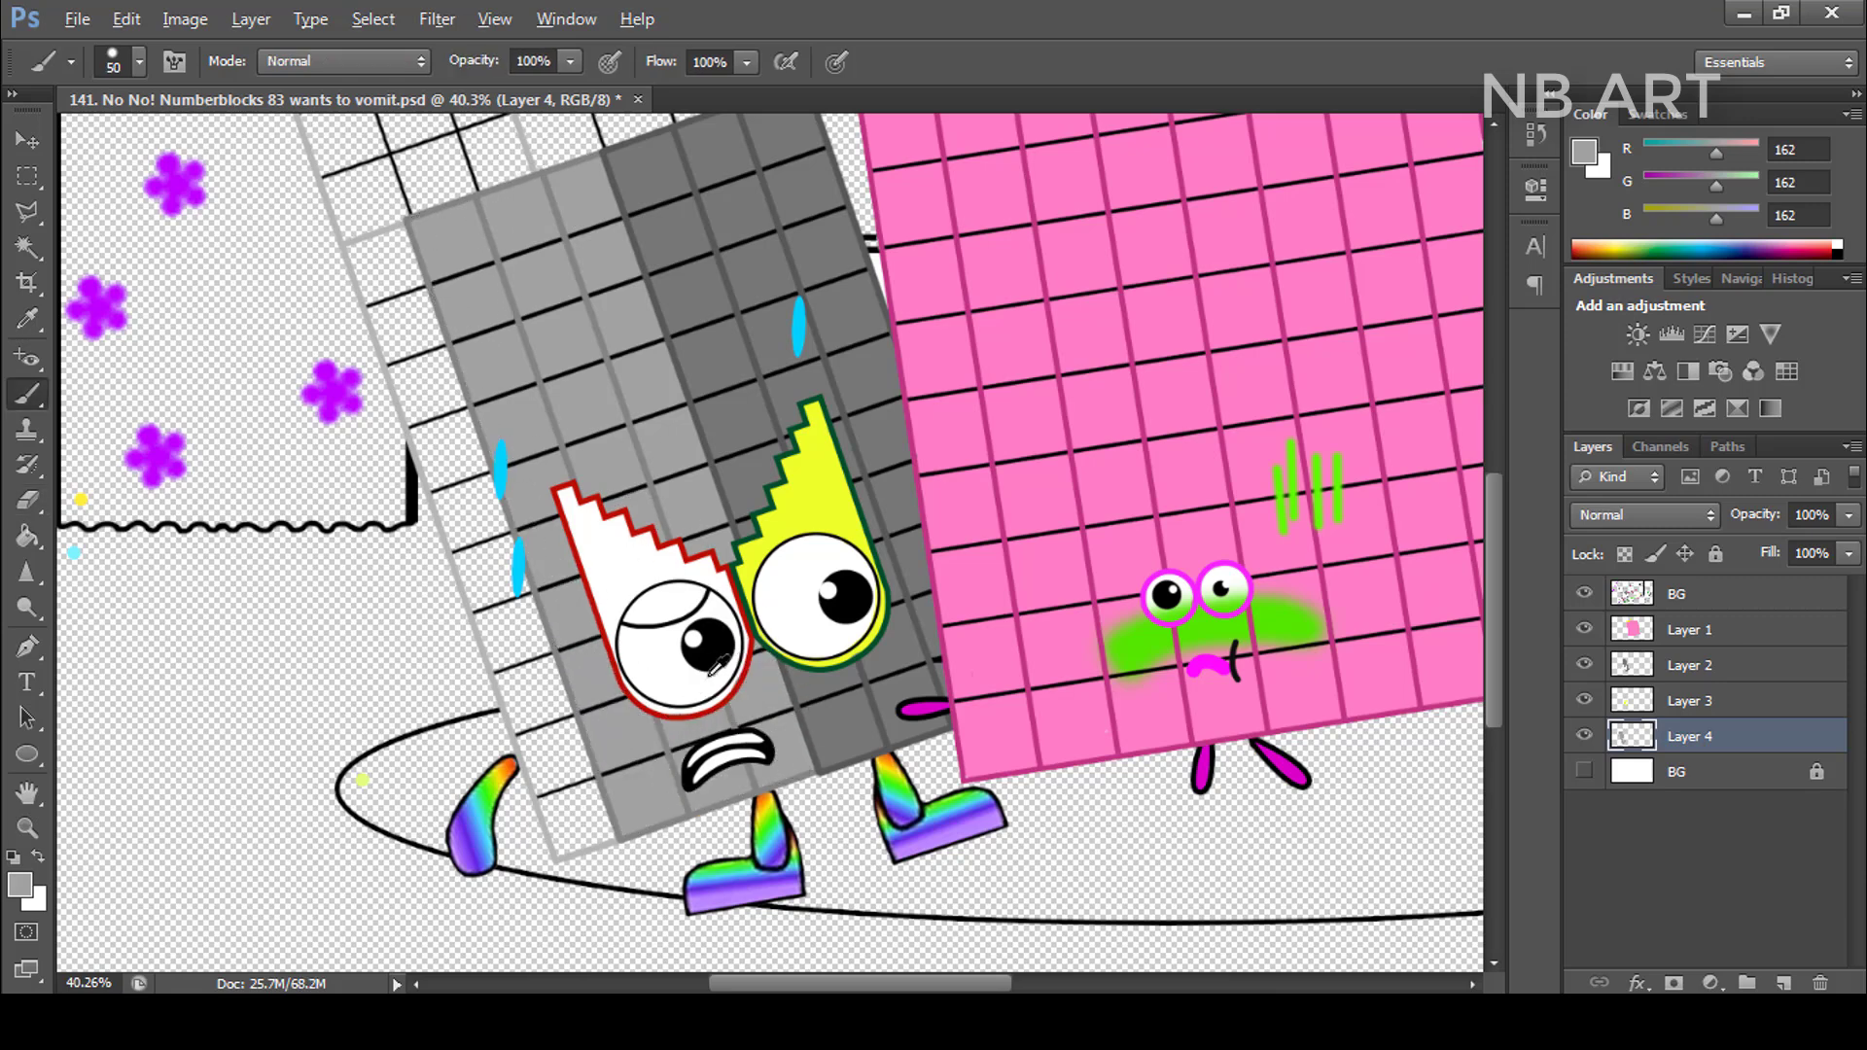
scroll(715, 664, "down", 2)
- Sample red, then add a layer and paint light grey over 91's top and left edge
left_click(558, 221, "alt")
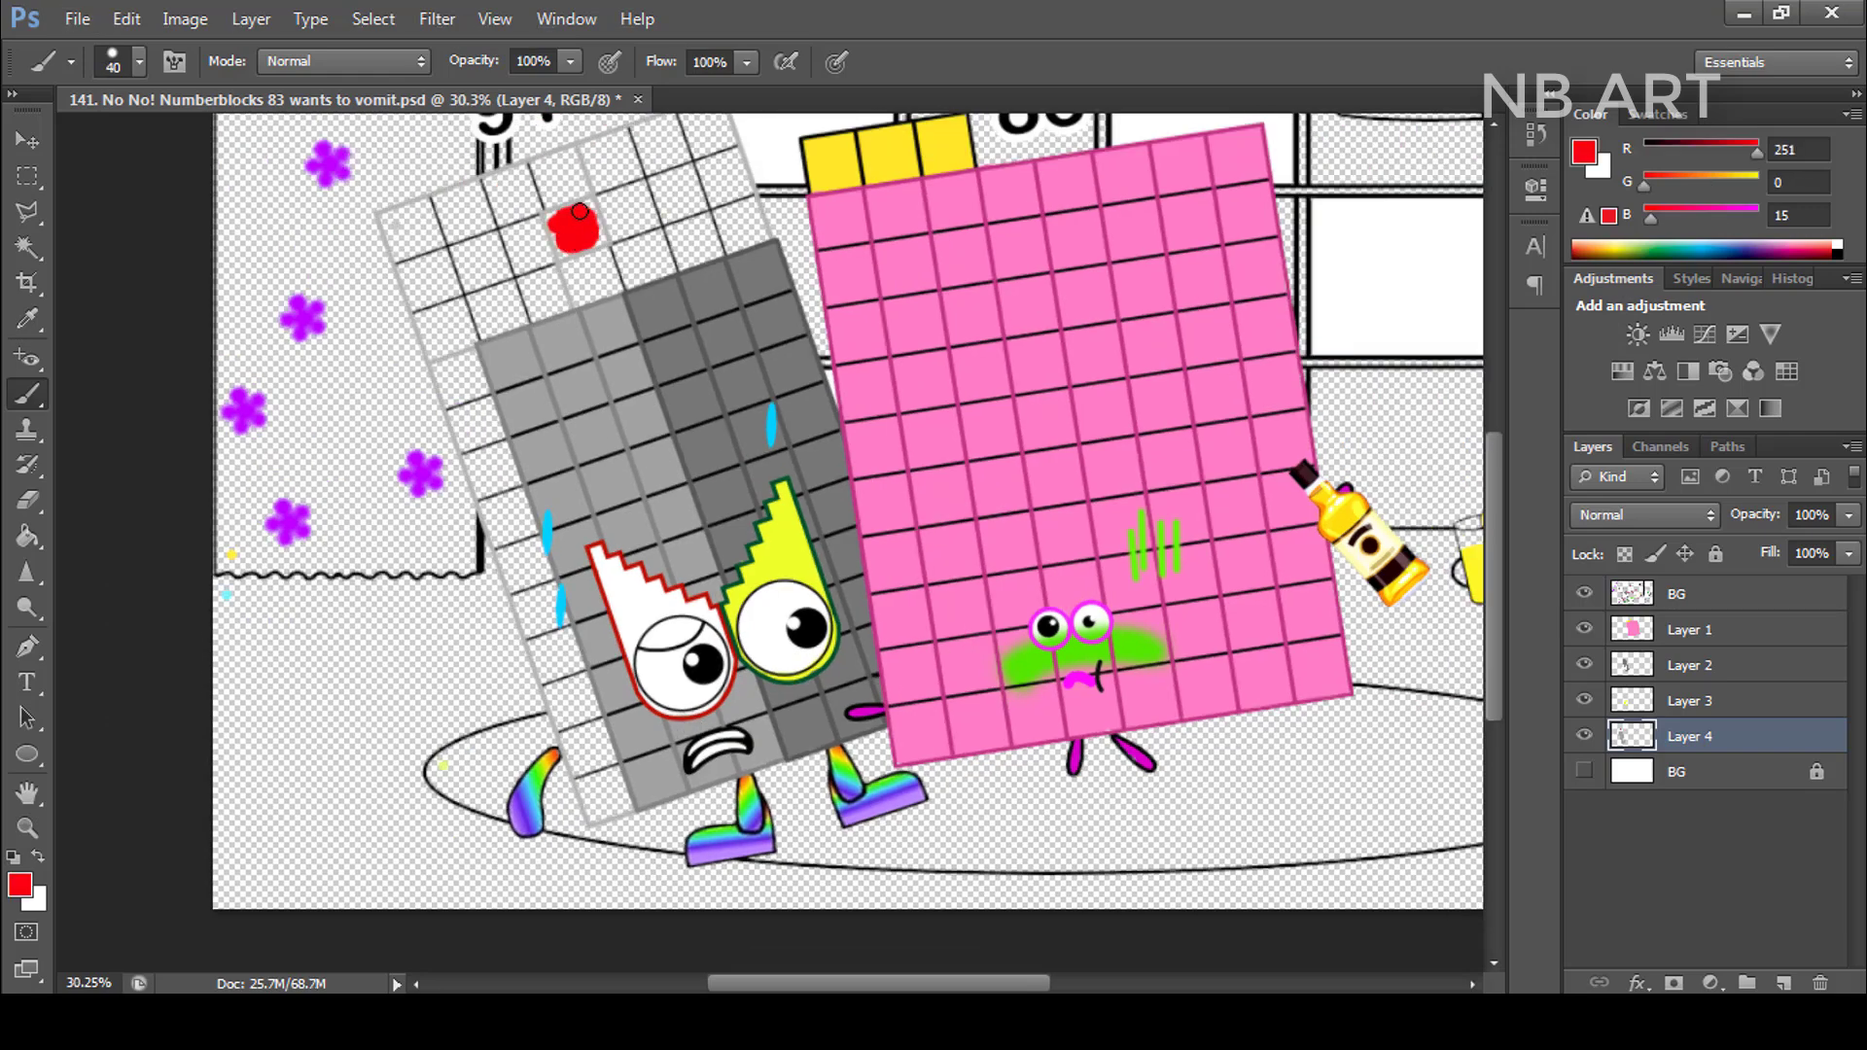
key("ctrl+alt+shift+n")
key("ctrl+minus")
key("bracketright")
key("bracketright")
key("bracketright")
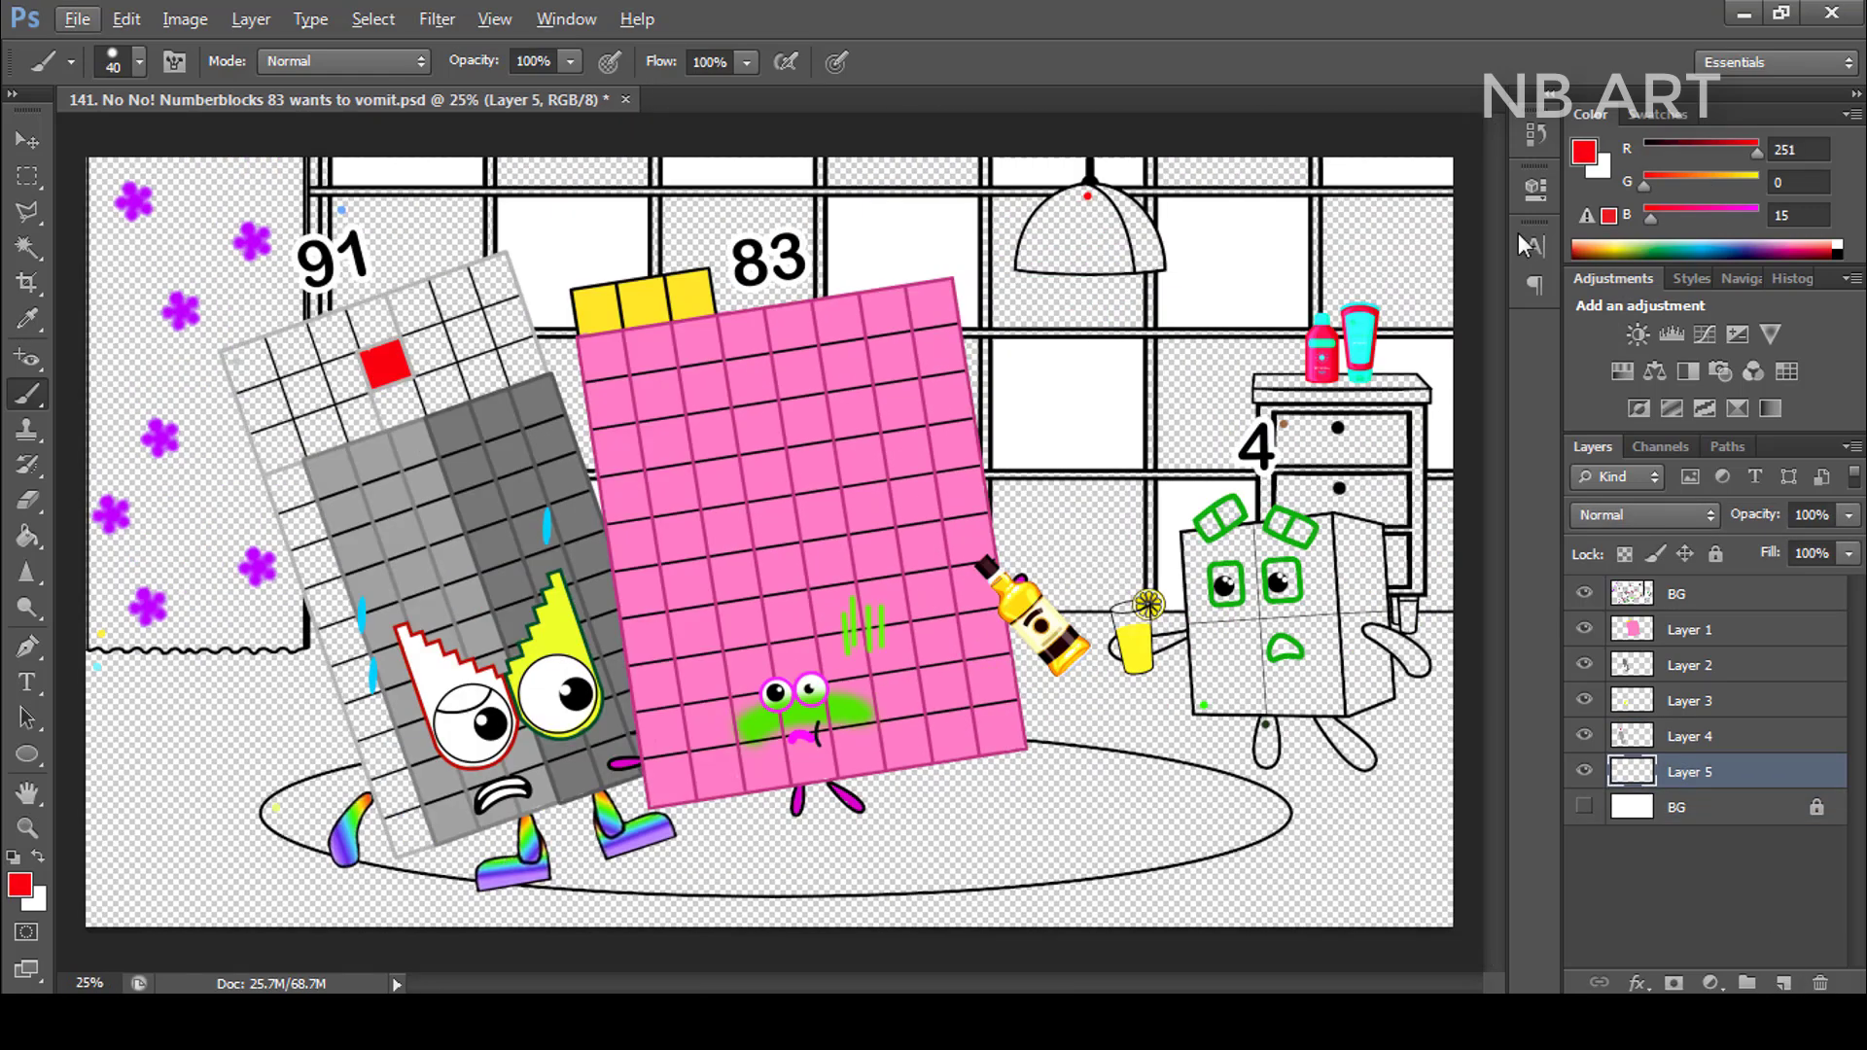
left_click(1583, 151)
key("Return")
key("bracketright")
key("bracketright")
key("bracketright")
mouse_move(383, 457)
left_mouse_down()
mouse_move(389, 369)
mouse_move(477, 312)
mouse_move(292, 545)
mouse_move(399, 698)
left_mouse_up()
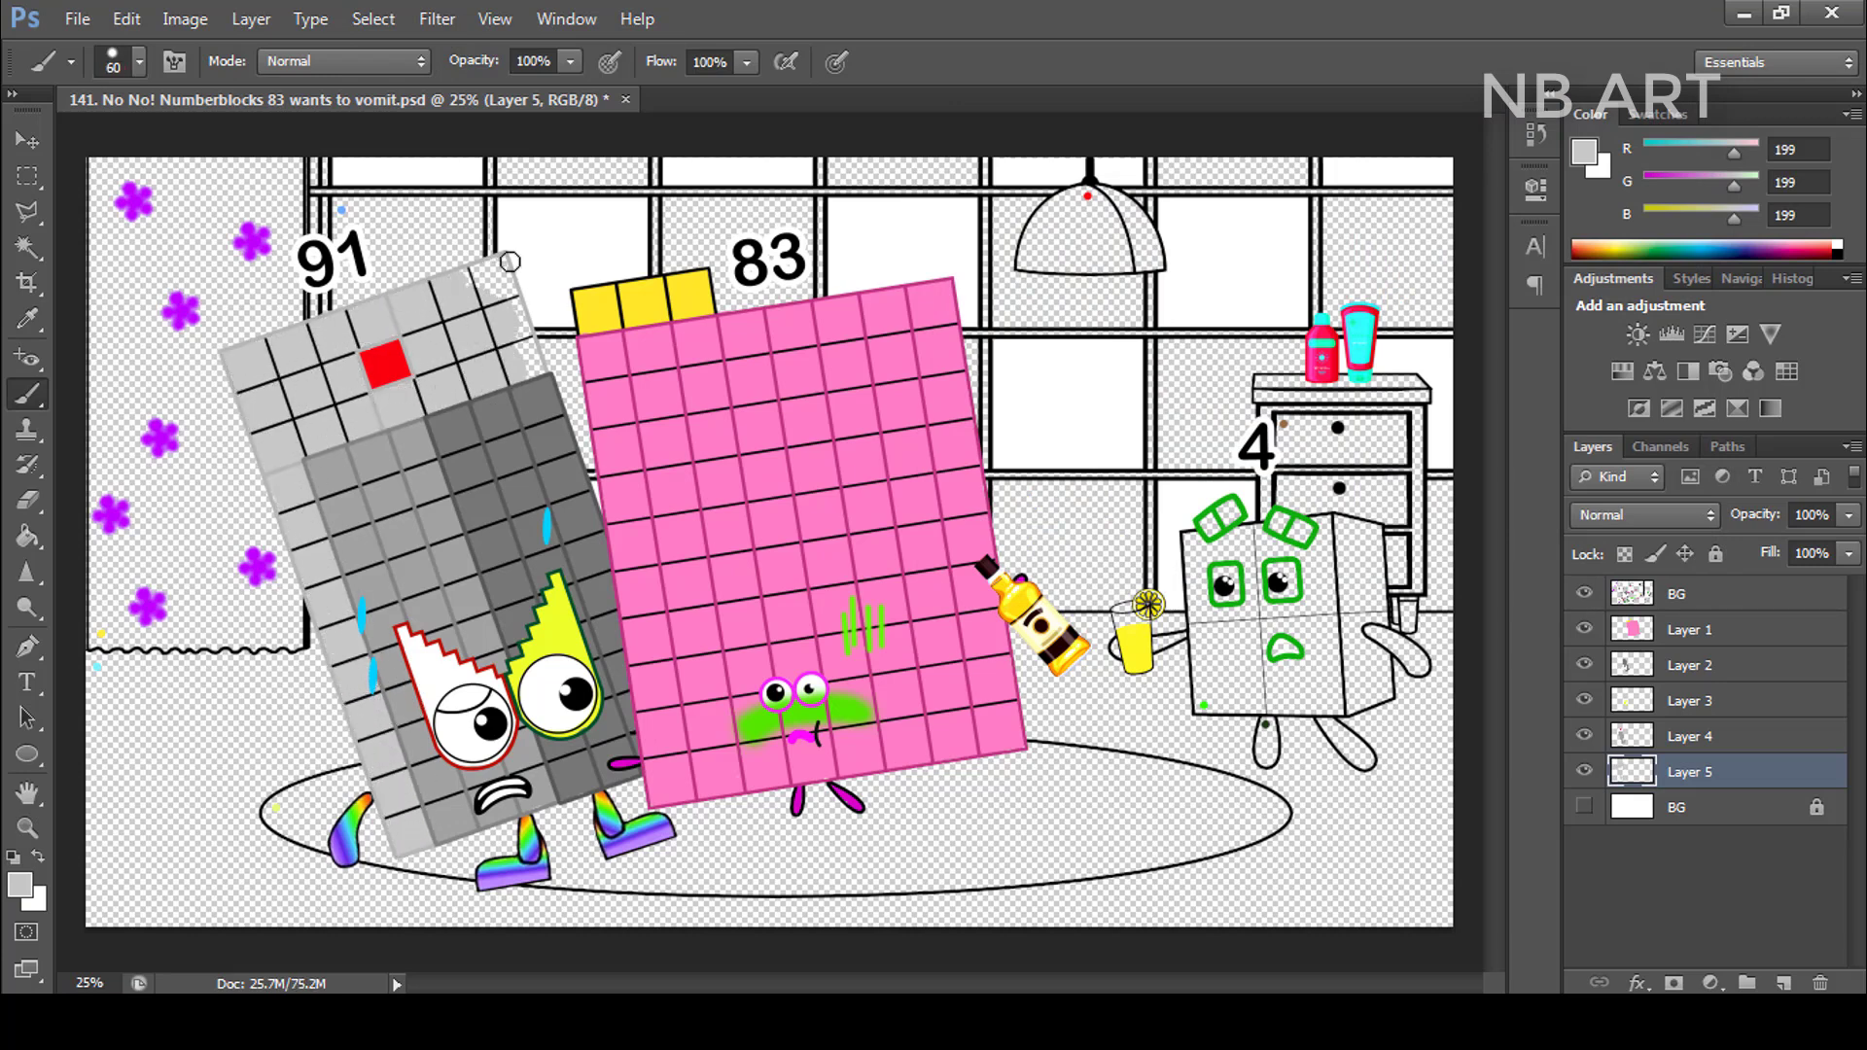
- Merge all character layers, add a new layer below them, and choose dark green
key("alt+shift+bracketright")
key("alt+shift+bracketright")
key("alt+shift+bracketright")
key("ctrl+e")
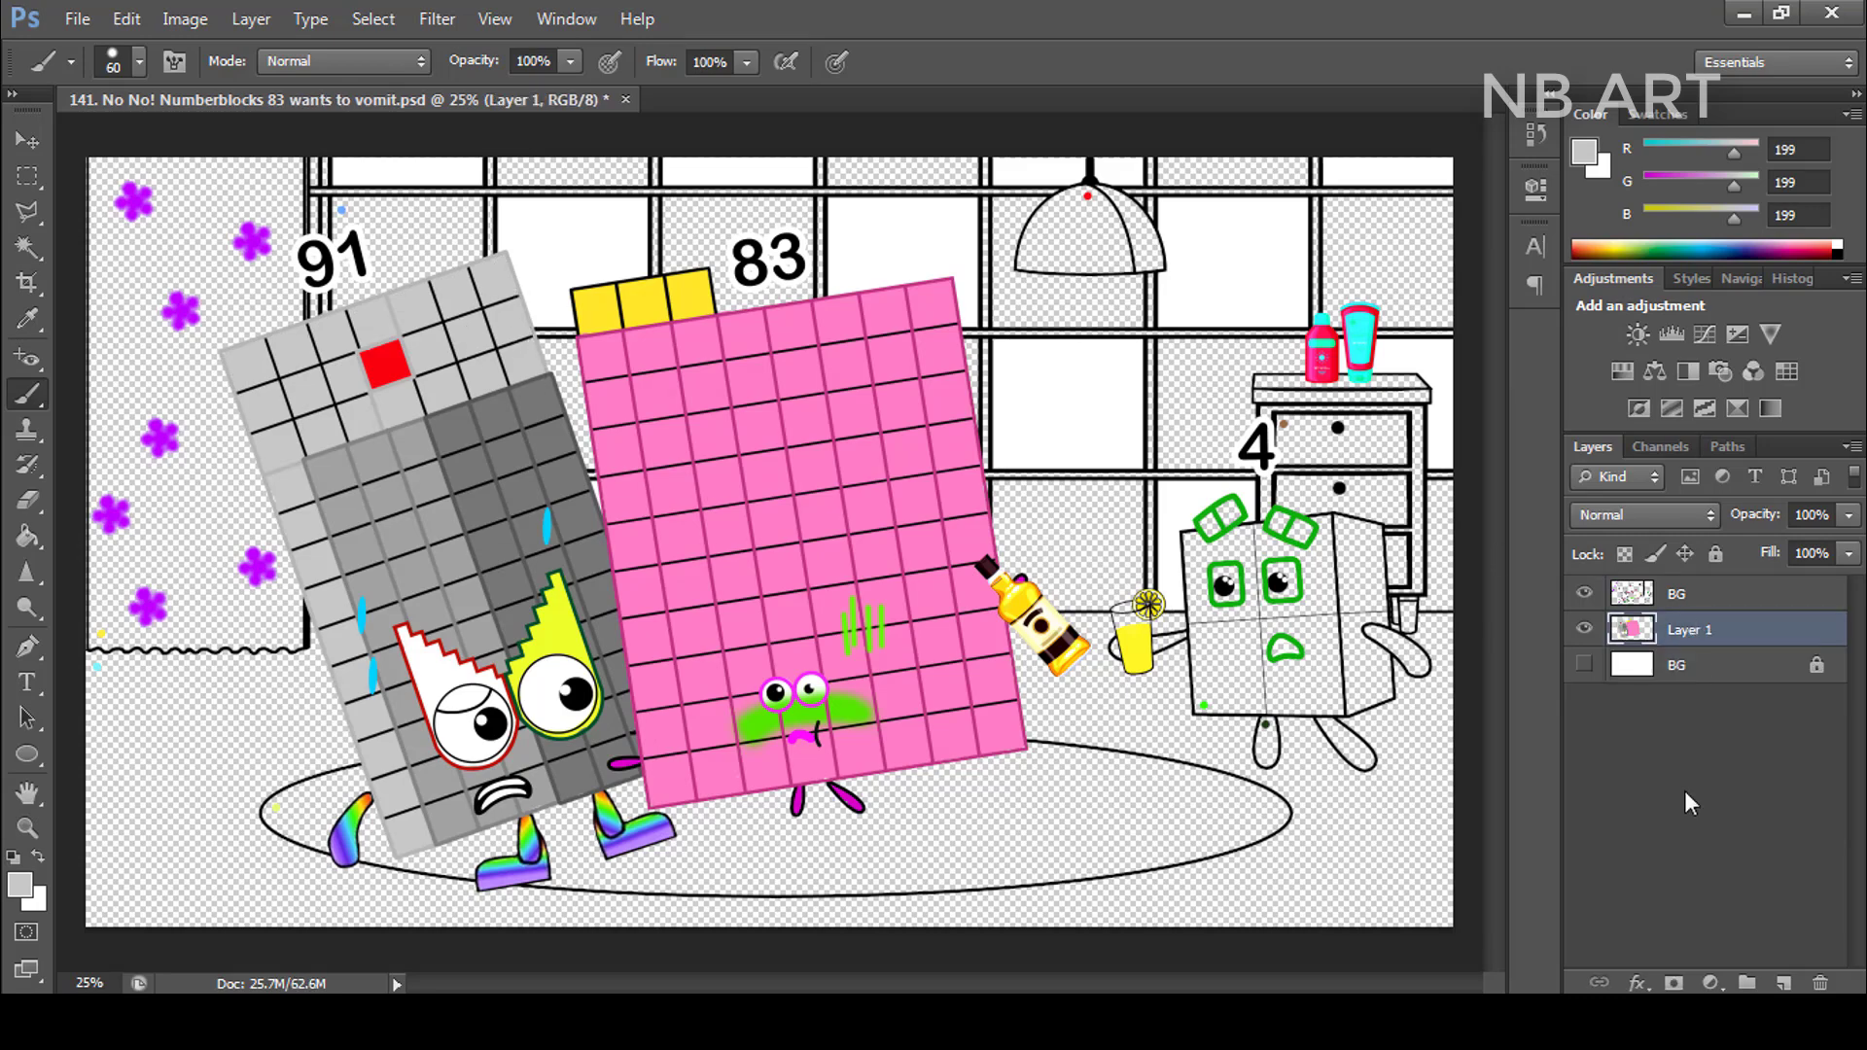
key("ctrl+alt+shift+n")
key("ctrl+bracketleft")
left_click(1583, 152)
left_click(1667, 167)
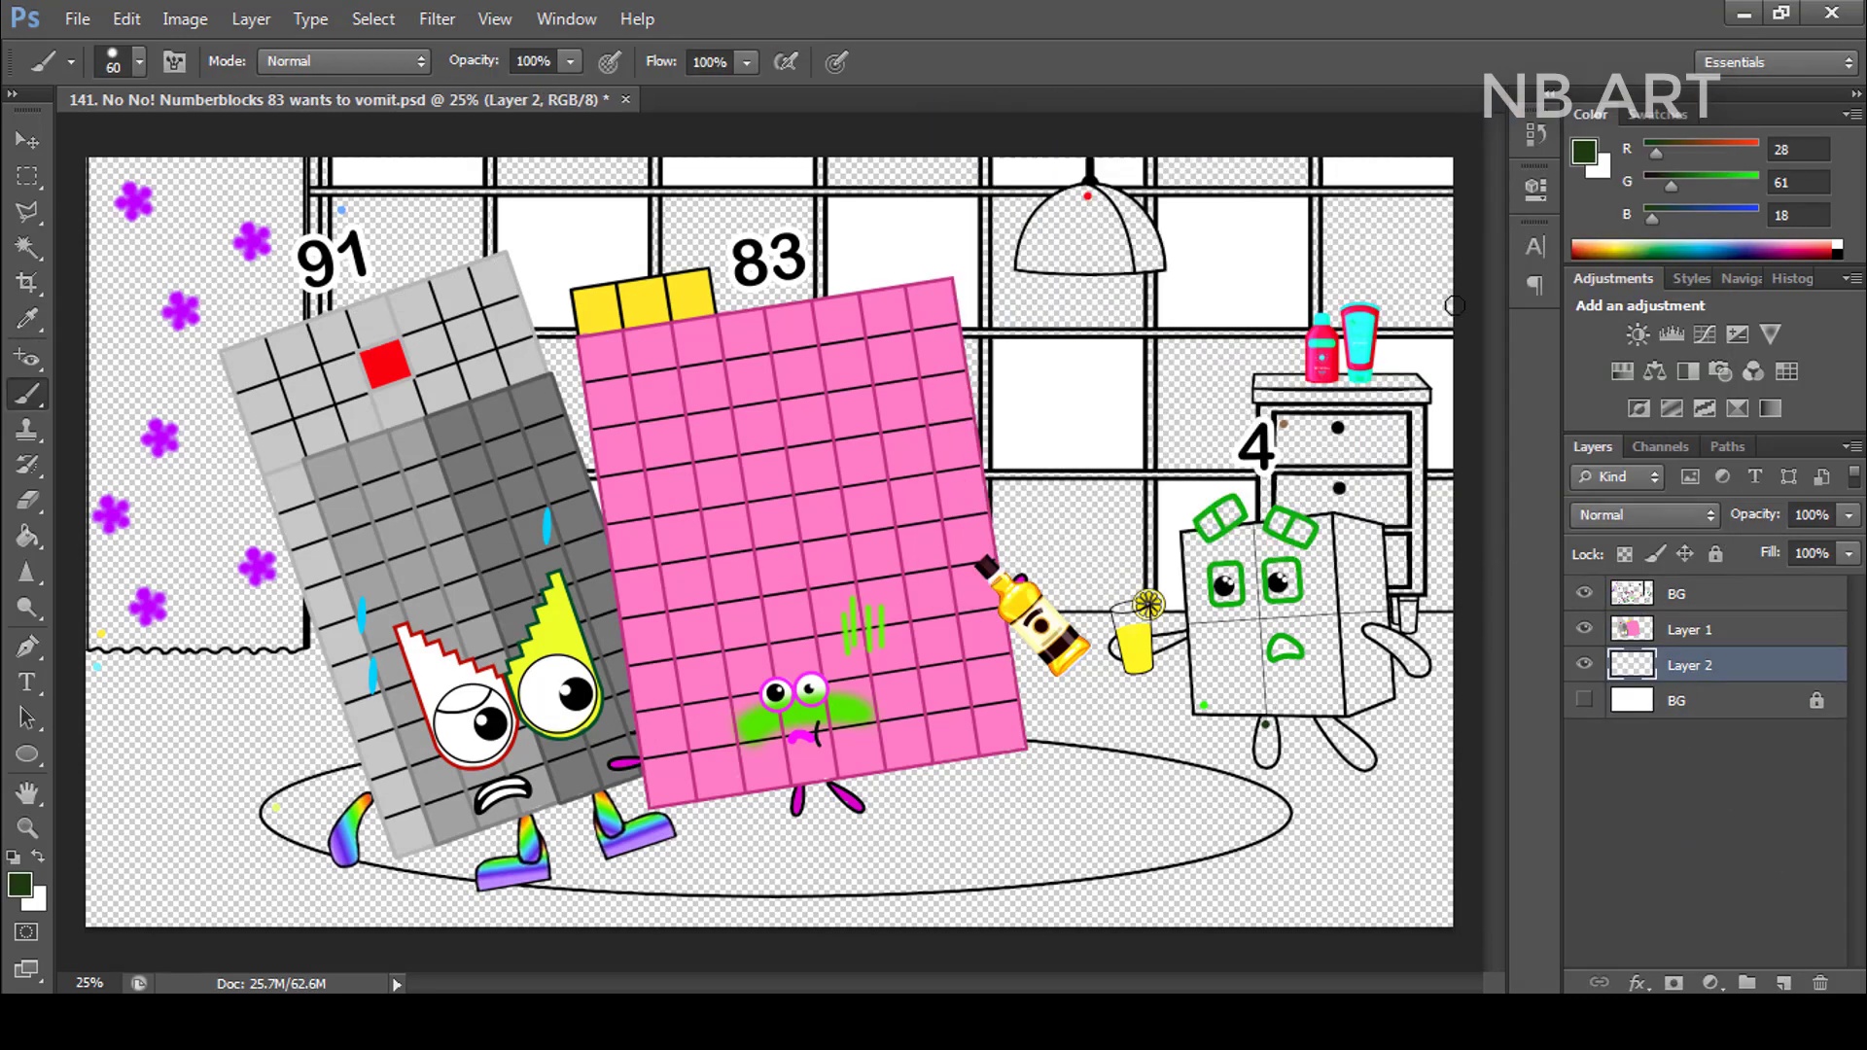
key("bracketleft")
key("bracketleft")
scroll(1236, 498, "up", 3)
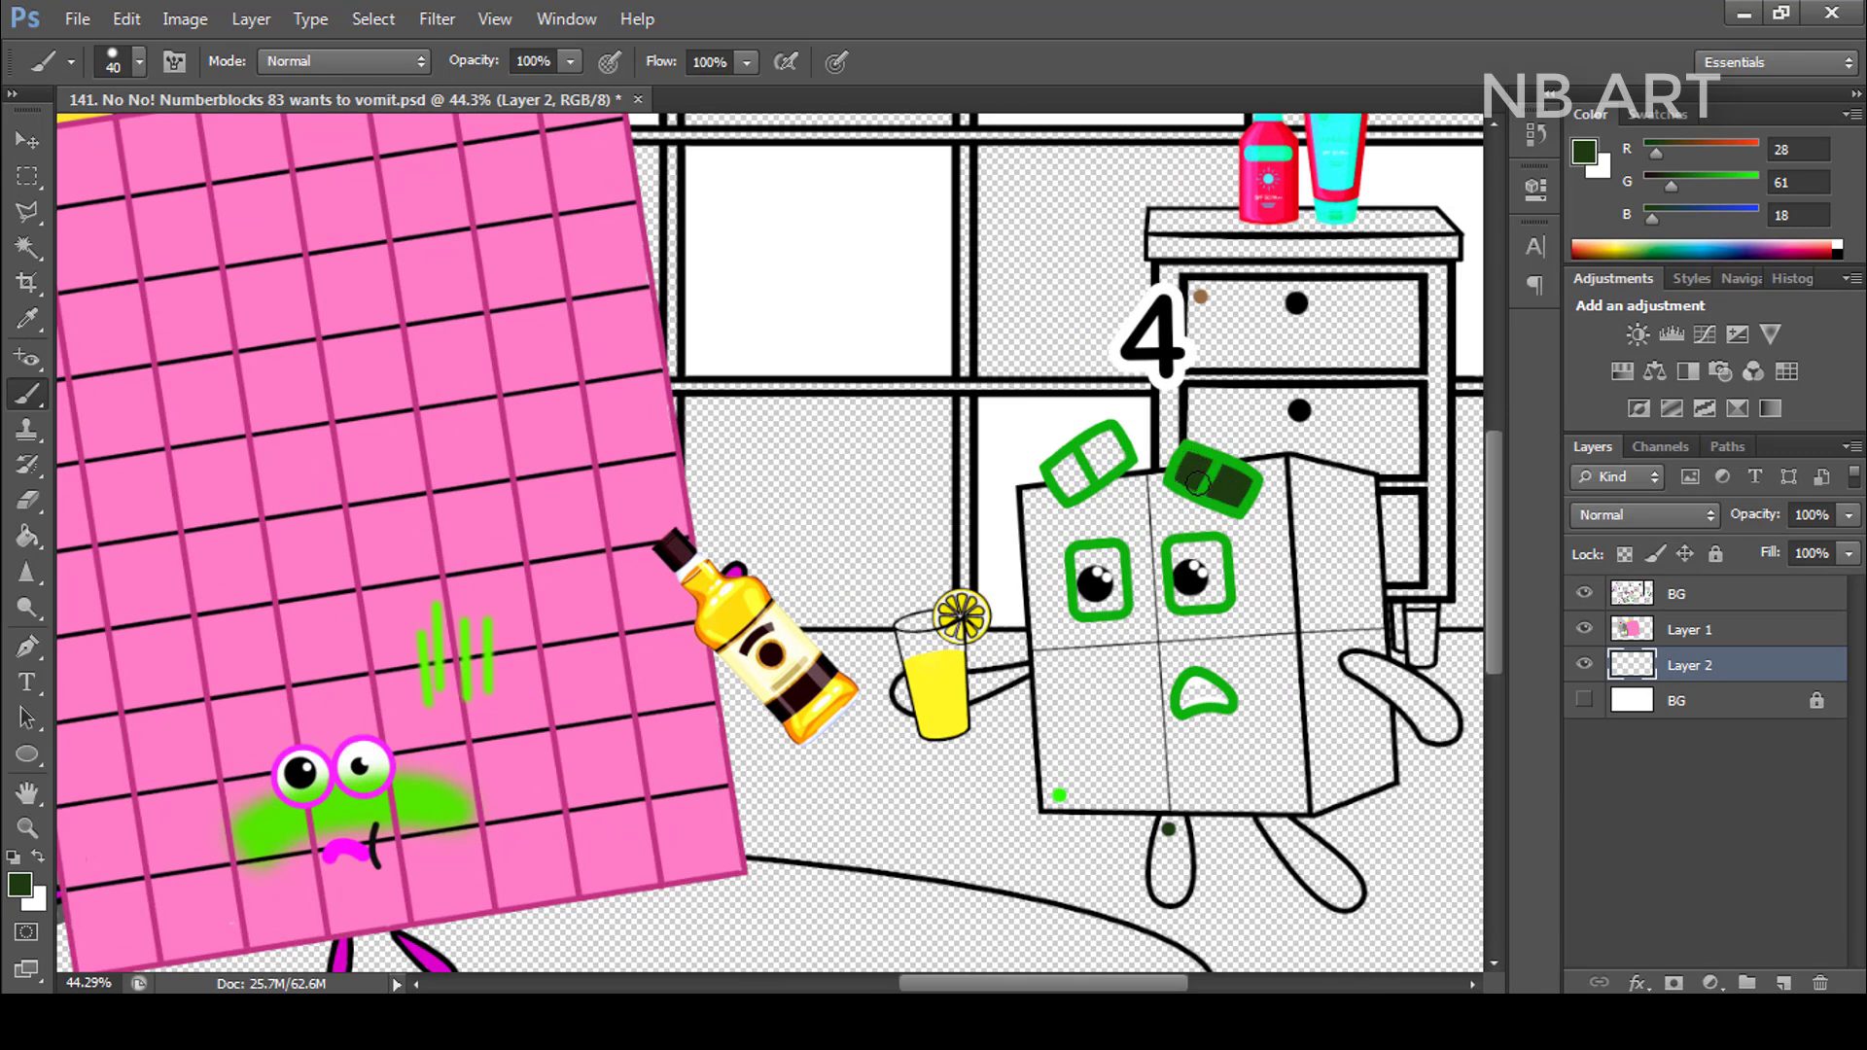
scroll(1408, 860, "up", 2)
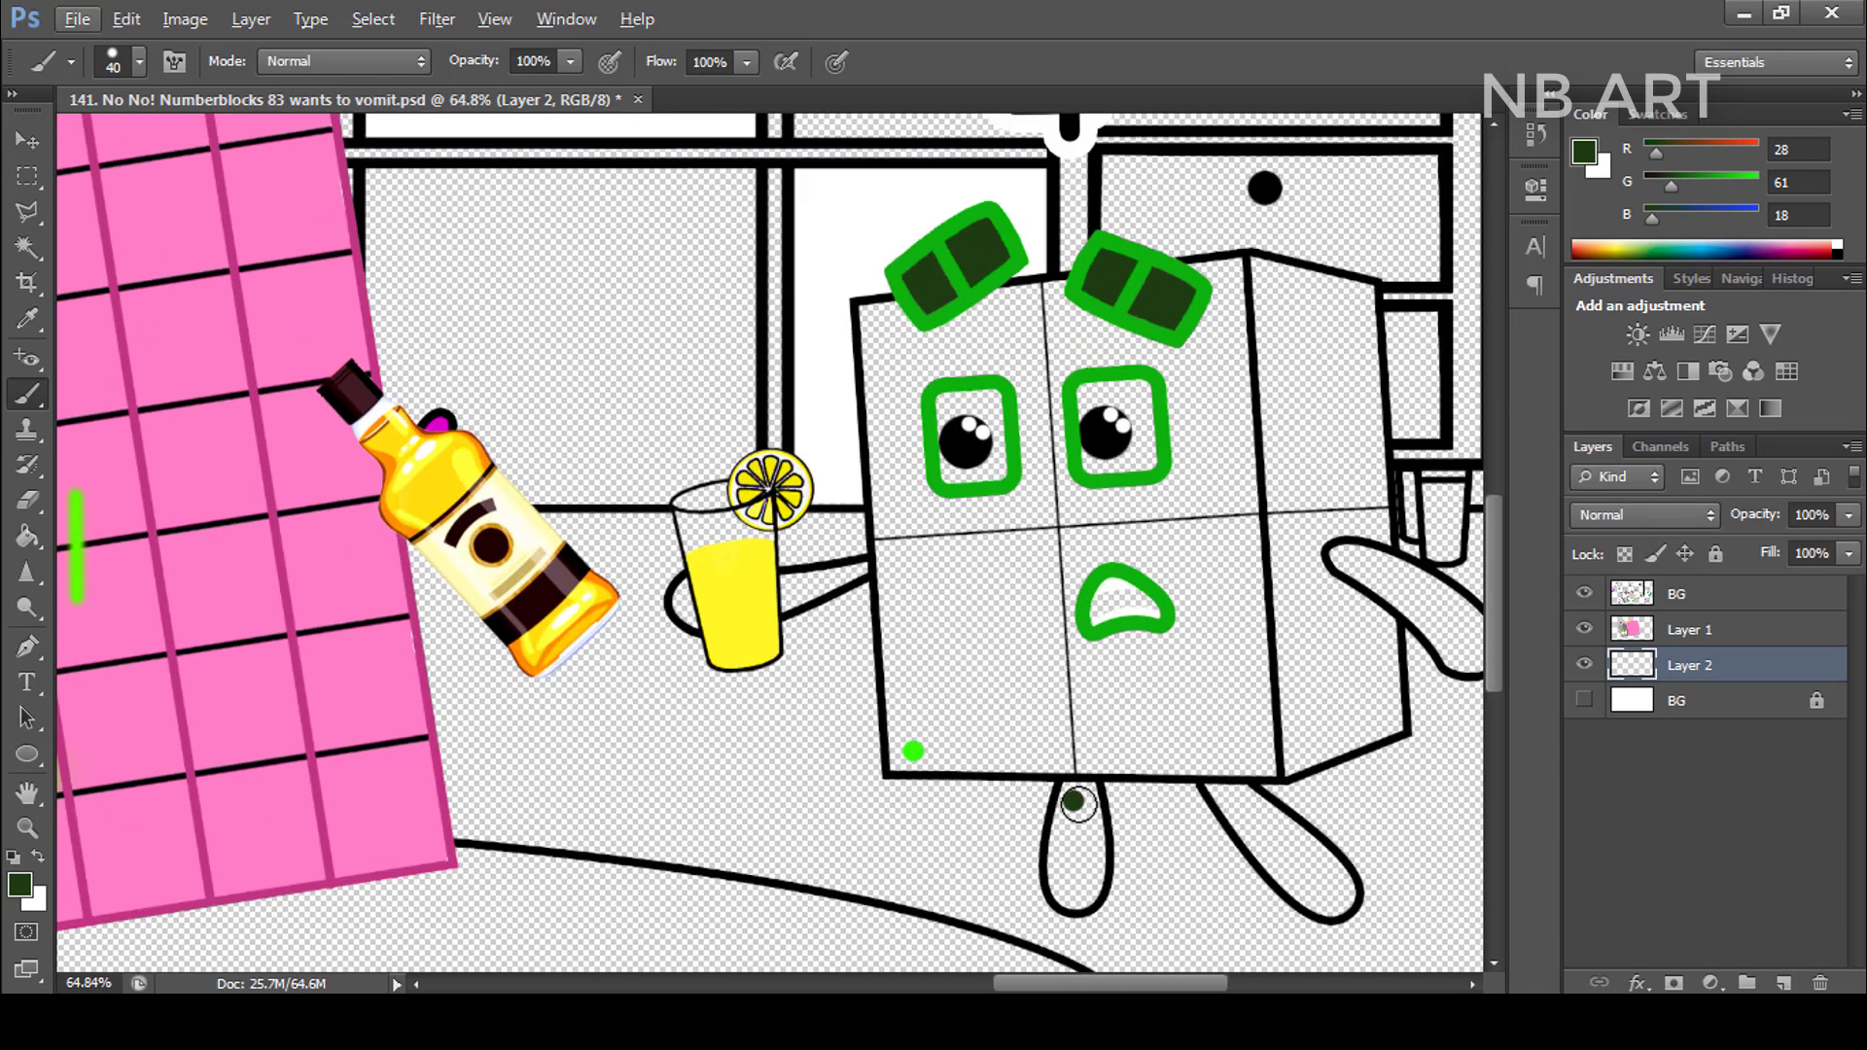
- Paint 4's two legs and both arms dark green, including the arm behind the glass
left_click_drag(1073, 793, 1079, 815)
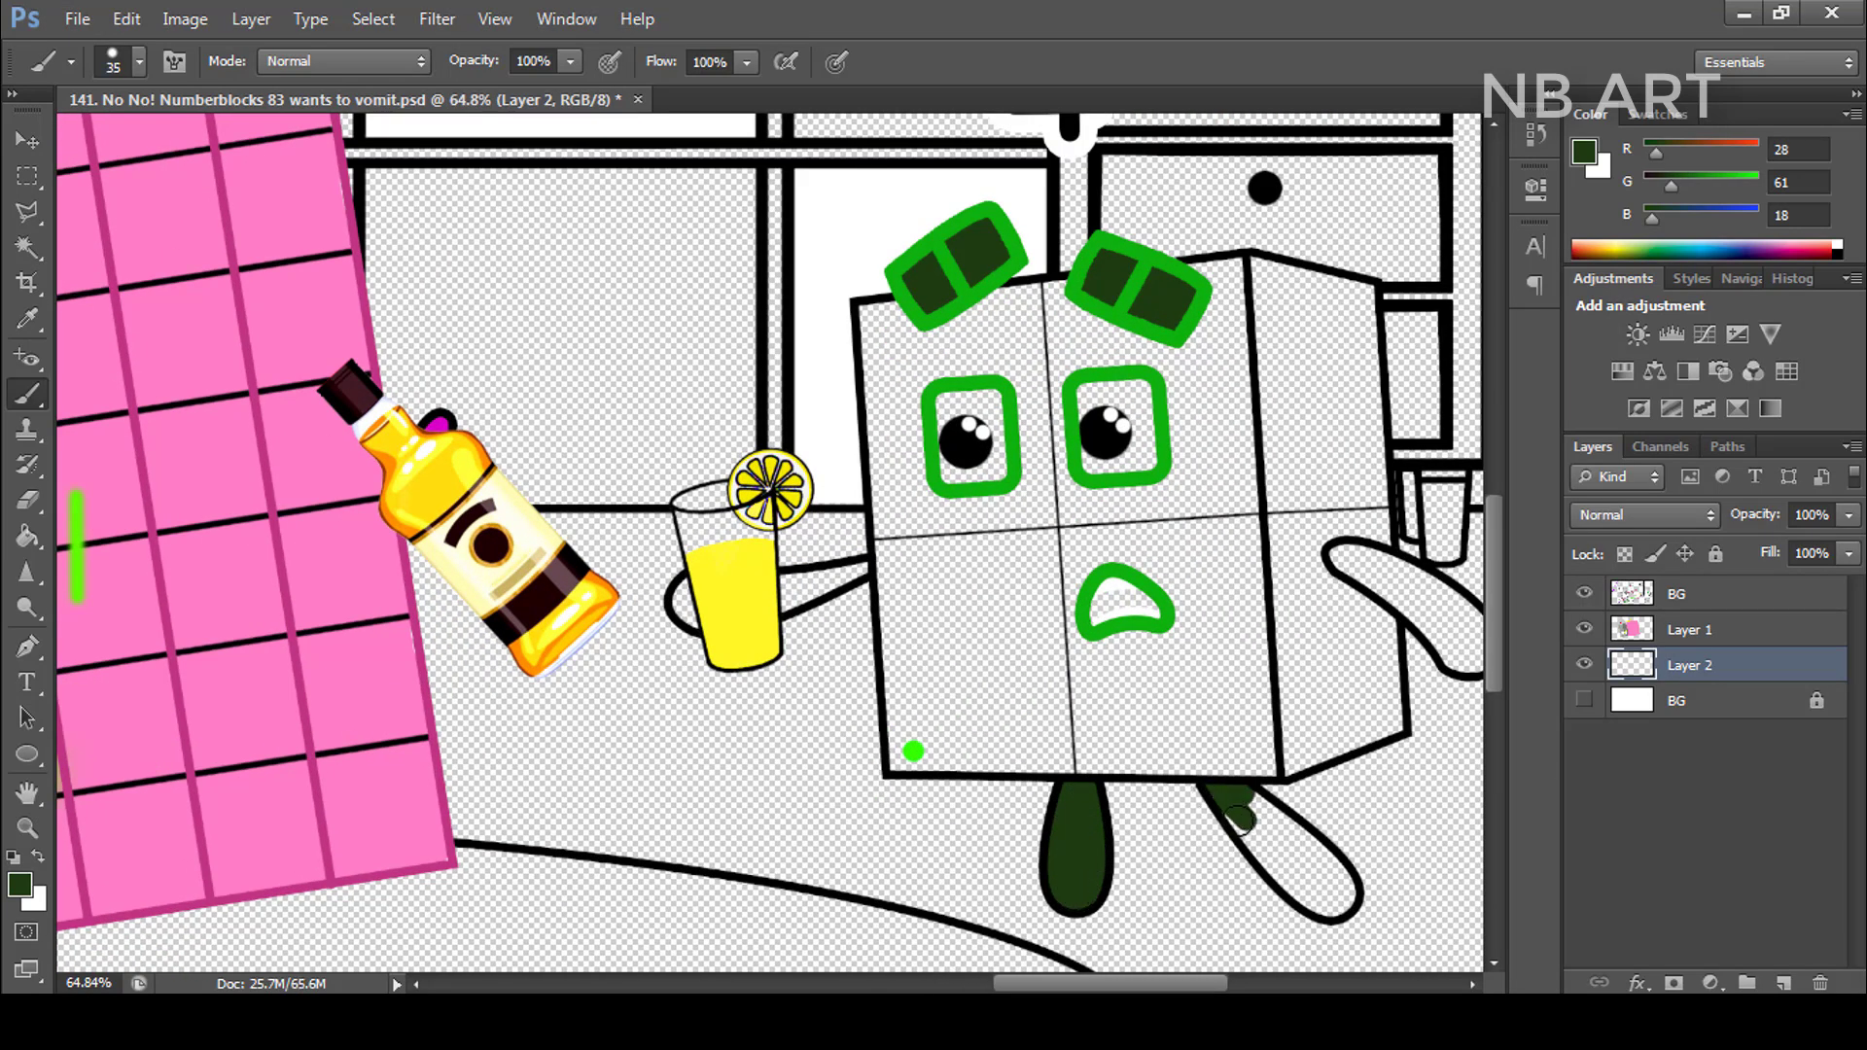
mouse_move(1240, 820)
left_mouse_down()
mouse_move(1332, 895)
mouse_move(1255, 807)
mouse_move(1333, 876)
left_mouse_up()
left_click_drag(1347, 634, 1262, 596)
mouse_move(1264, 516)
left_mouse_down()
mouse_move(1342, 580)
mouse_move(1347, 559)
mouse_move(1395, 619)
left_mouse_up()
key("bracketleft")
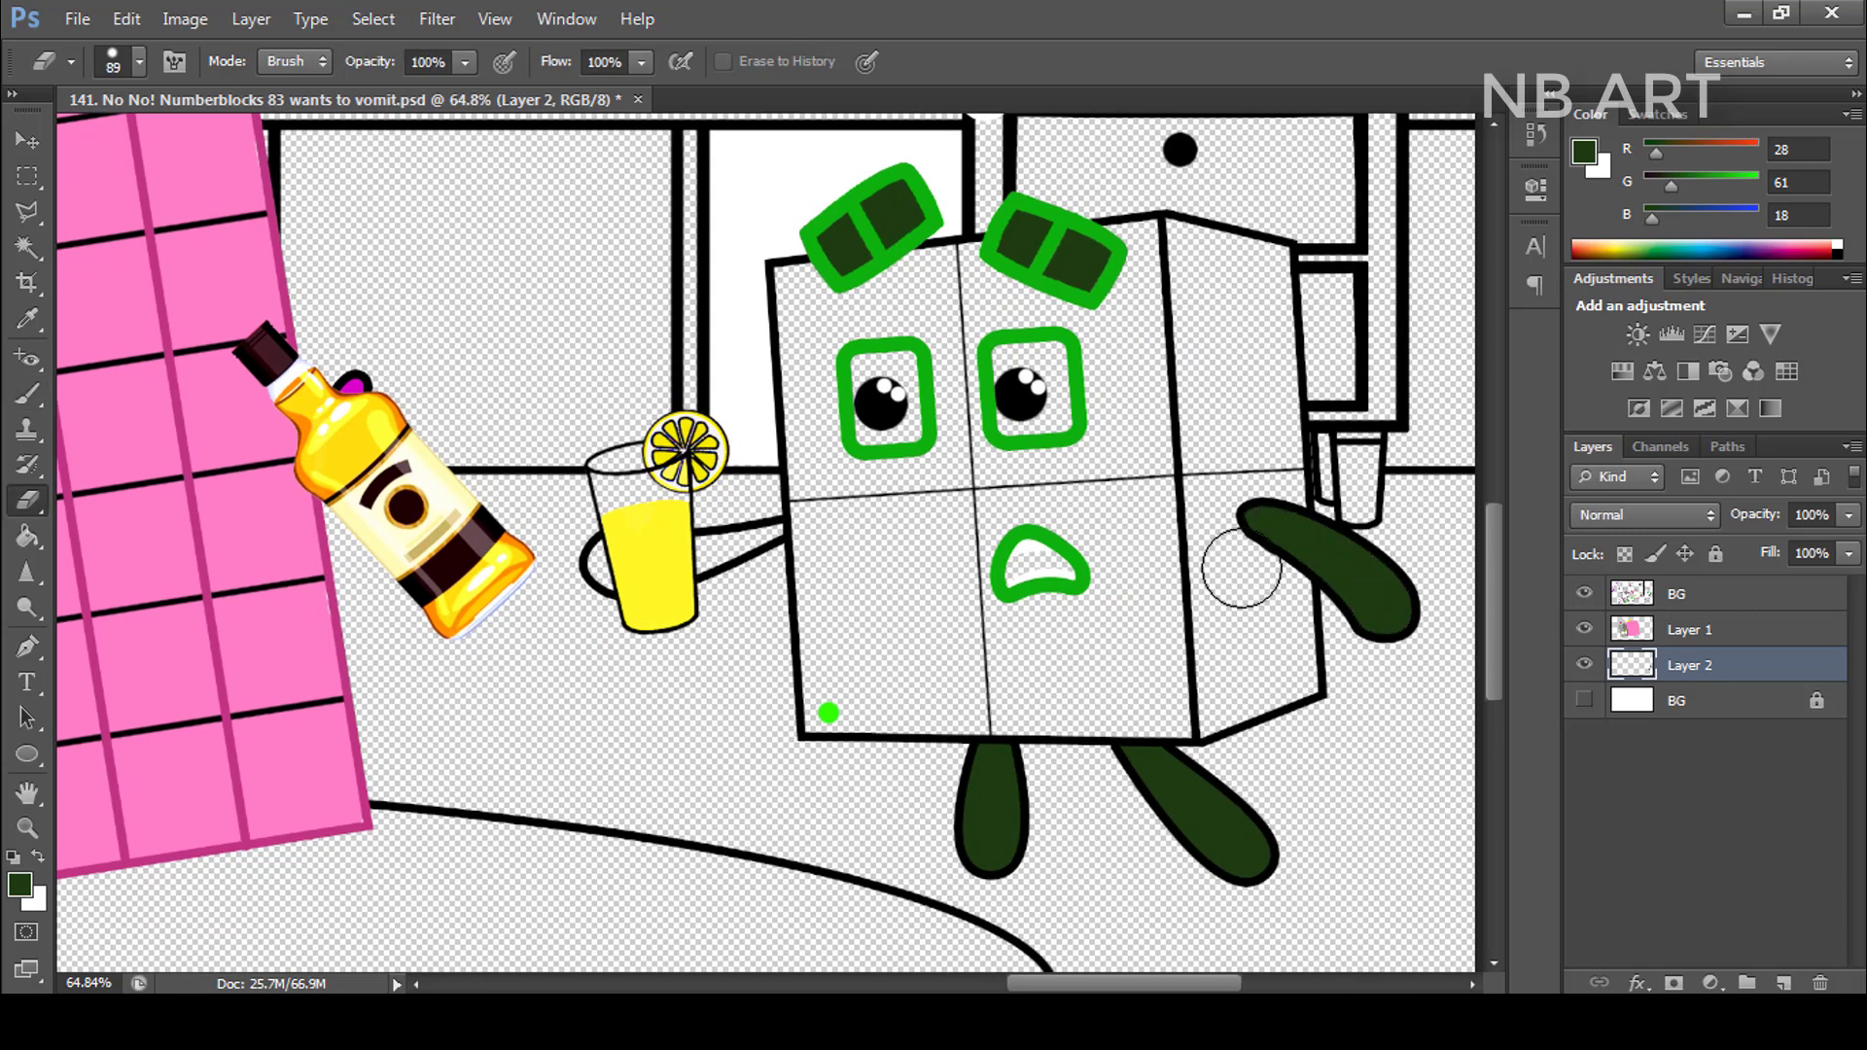
scroll(681, 545, "up", 2)
mouse_move(846, 524)
left_mouse_down()
mouse_move(732, 541)
mouse_move(724, 580)
left_mouse_up()
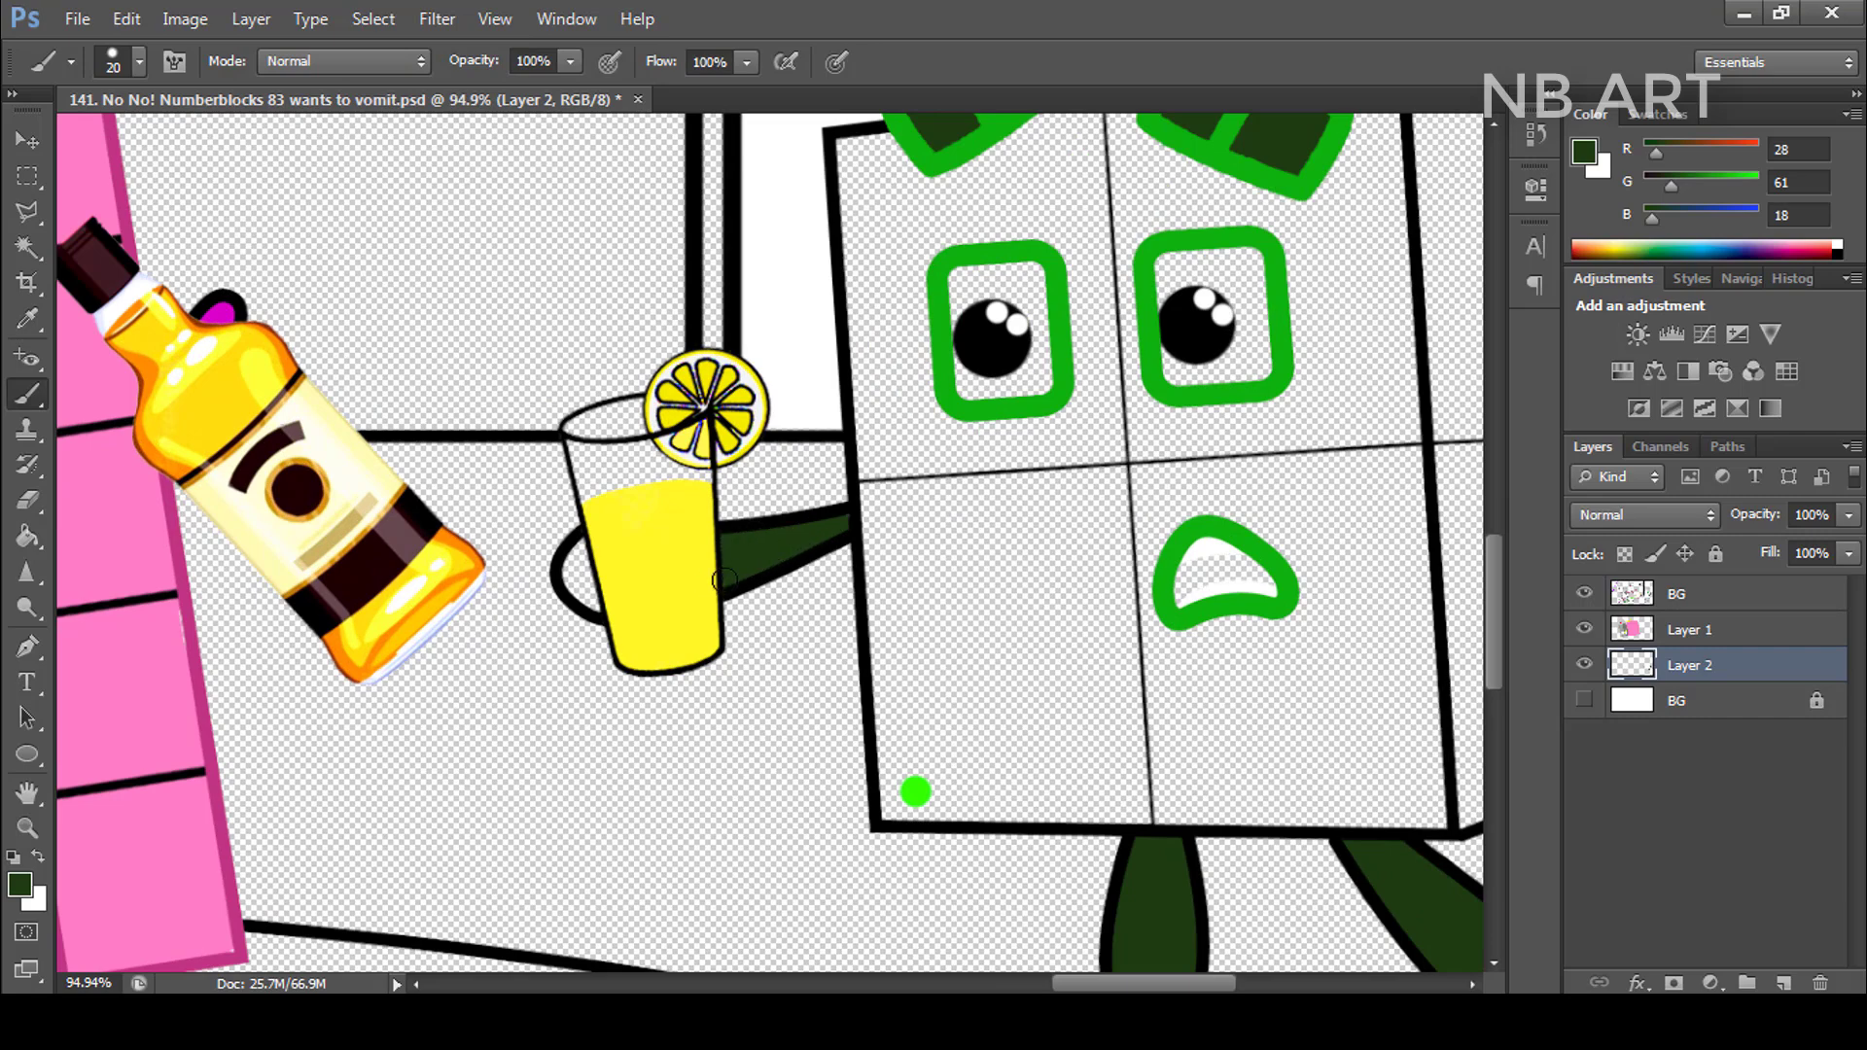
scroll(585, 587, "down", 2)
left_click(1119, 407, "alt")
key("bracketright")
key("bracketright")
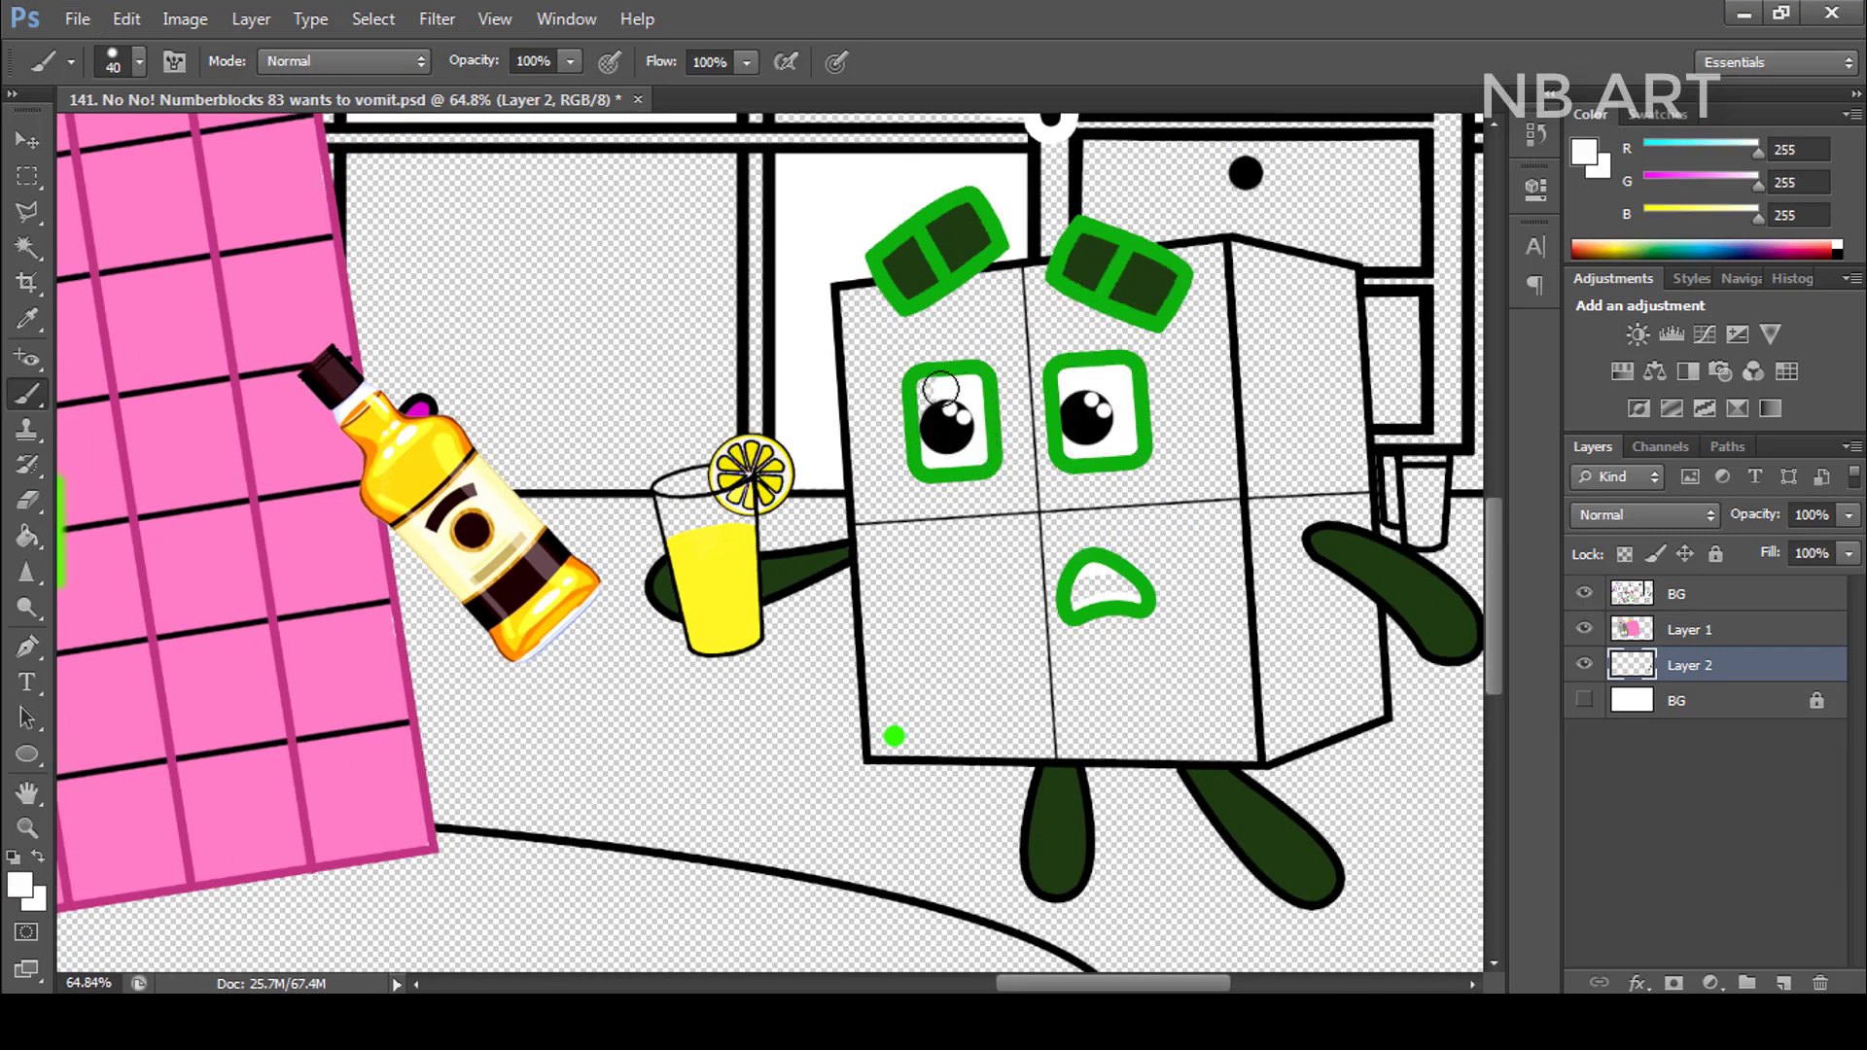
- Darken the inside of 4's mouth with black sampled from the pupil
left_click(951, 423, "alt")
key("bracketleft")
key("bracketleft")
key("bracketleft")
left_click_drag(1133, 583, 1084, 589)
- Paint 4's cube body bright green on a new layer and merge it into the limbs layer
left_click(1784, 982, "ctrl")
left_click(1584, 151)
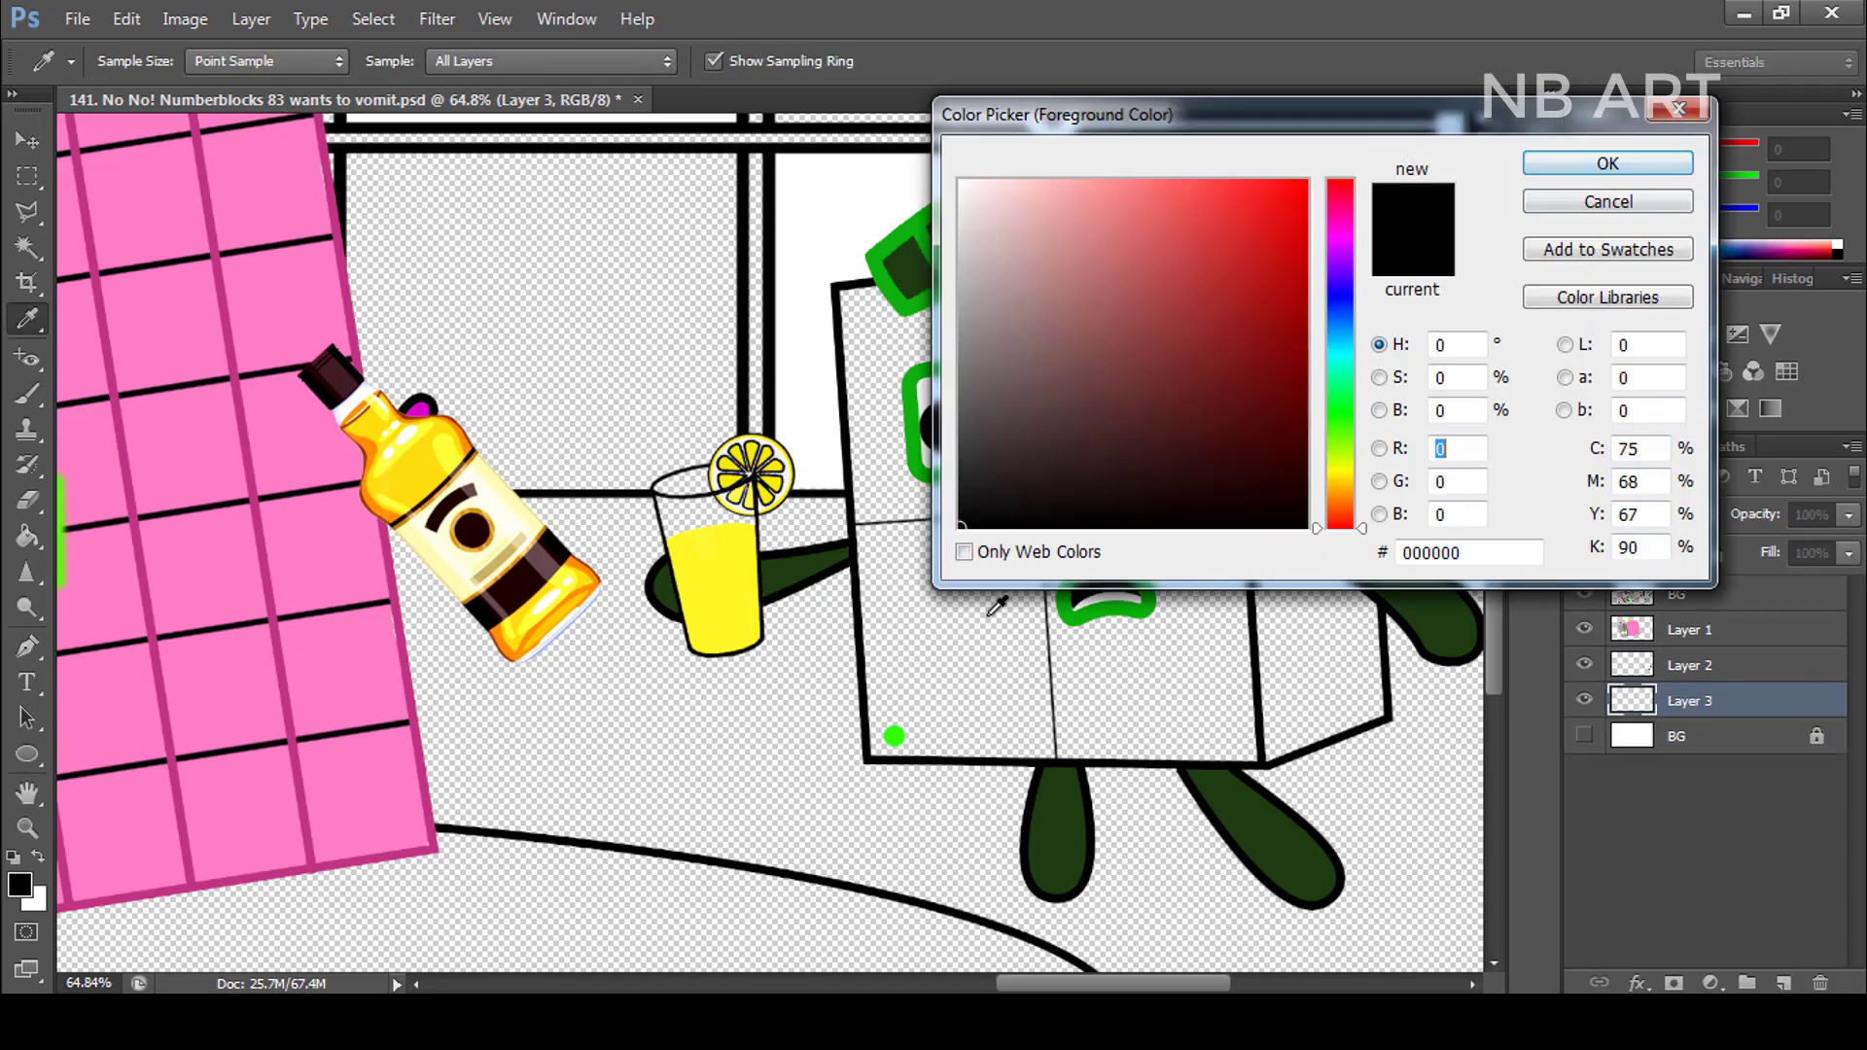
left_click(1659, 166)
key("bracketright")
key("bracketright")
key("bracketright")
mouse_move(1055, 360)
left_mouse_down()
mouse_move(1060, 632)
mouse_move(868, 303)
mouse_move(883, 554)
mouse_move(938, 709)
mouse_move(1138, 603)
mouse_move(1036, 289)
mouse_move(1280, 487)
mouse_move(1206, 282)
mouse_move(1342, 292)
mouse_move(1356, 486)
left_mouse_up()
key("e")
key("b")
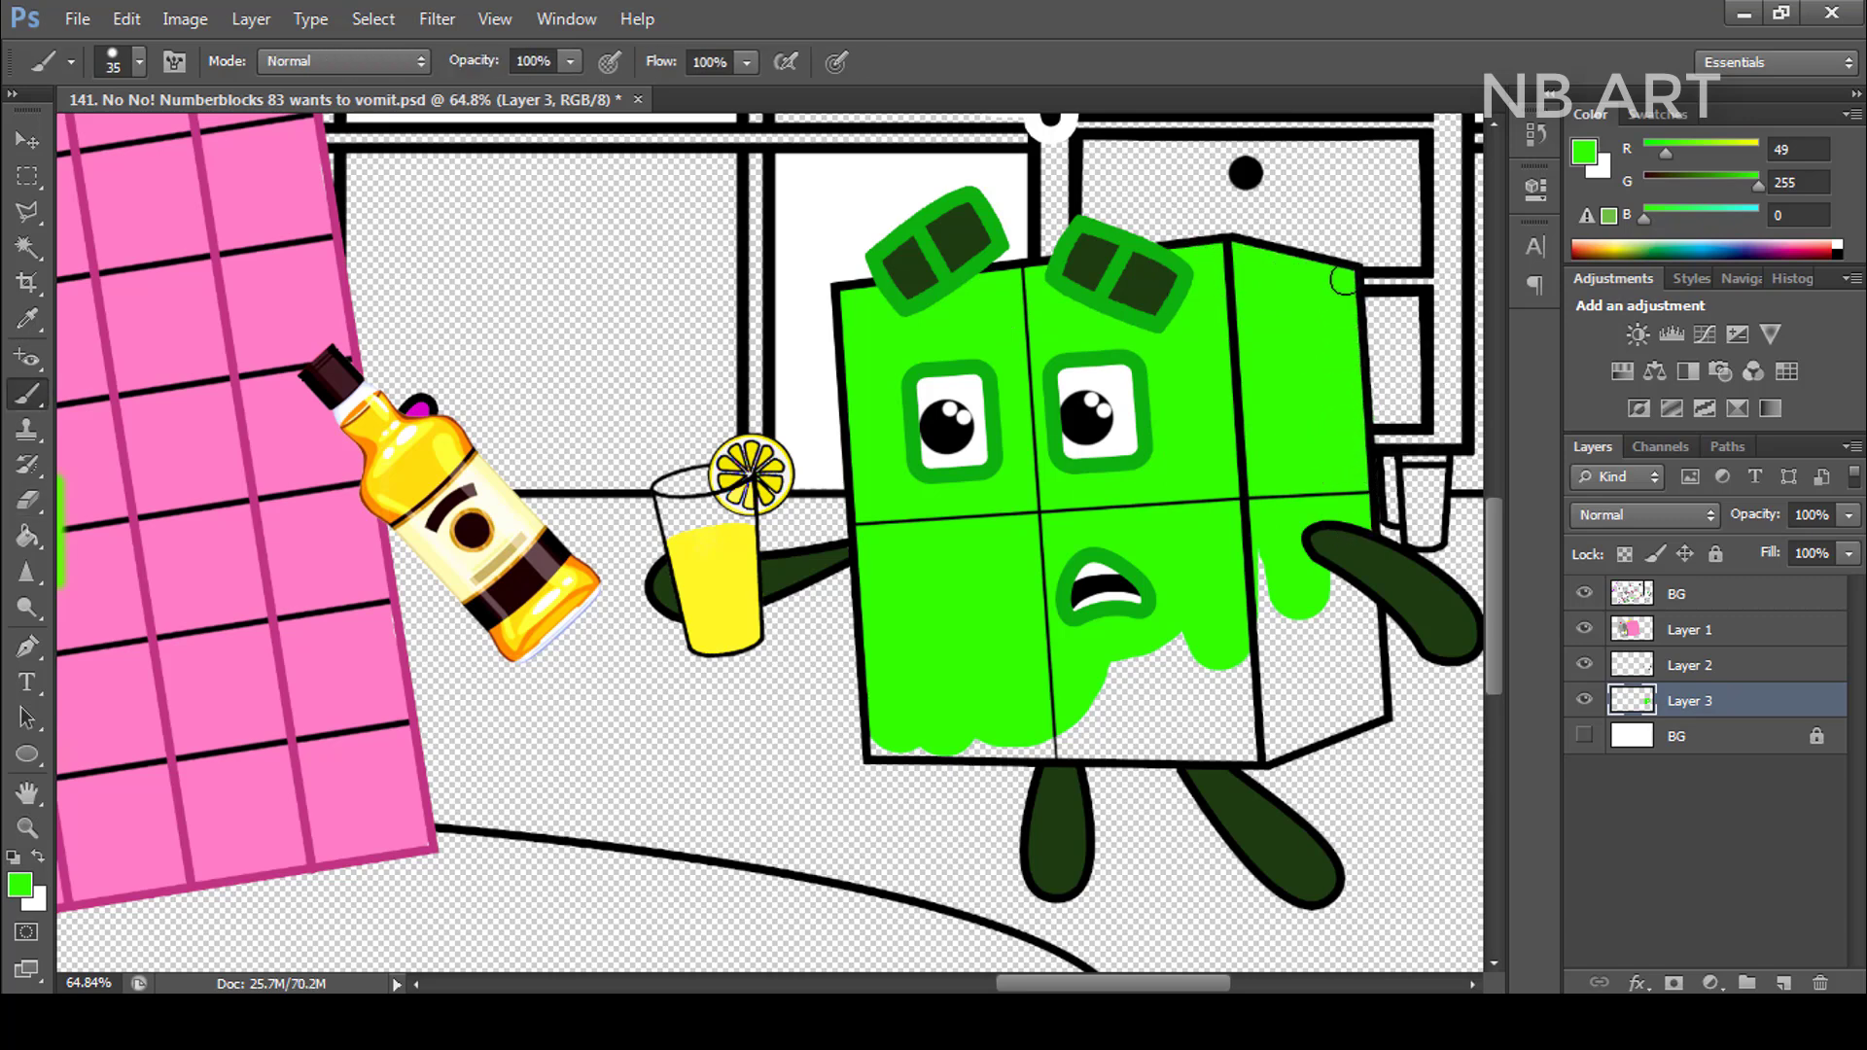
mouse_move(1303, 583)
left_mouse_down()
mouse_move(1325, 596)
mouse_move(1362, 719)
mouse_move(1350, 623)
mouse_move(1040, 734)
mouse_move(1229, 742)
left_mouse_up()
key("ctrl+minus")
key("ctrl+minus")
key("ctrl+minus")
key("ctrl+e")
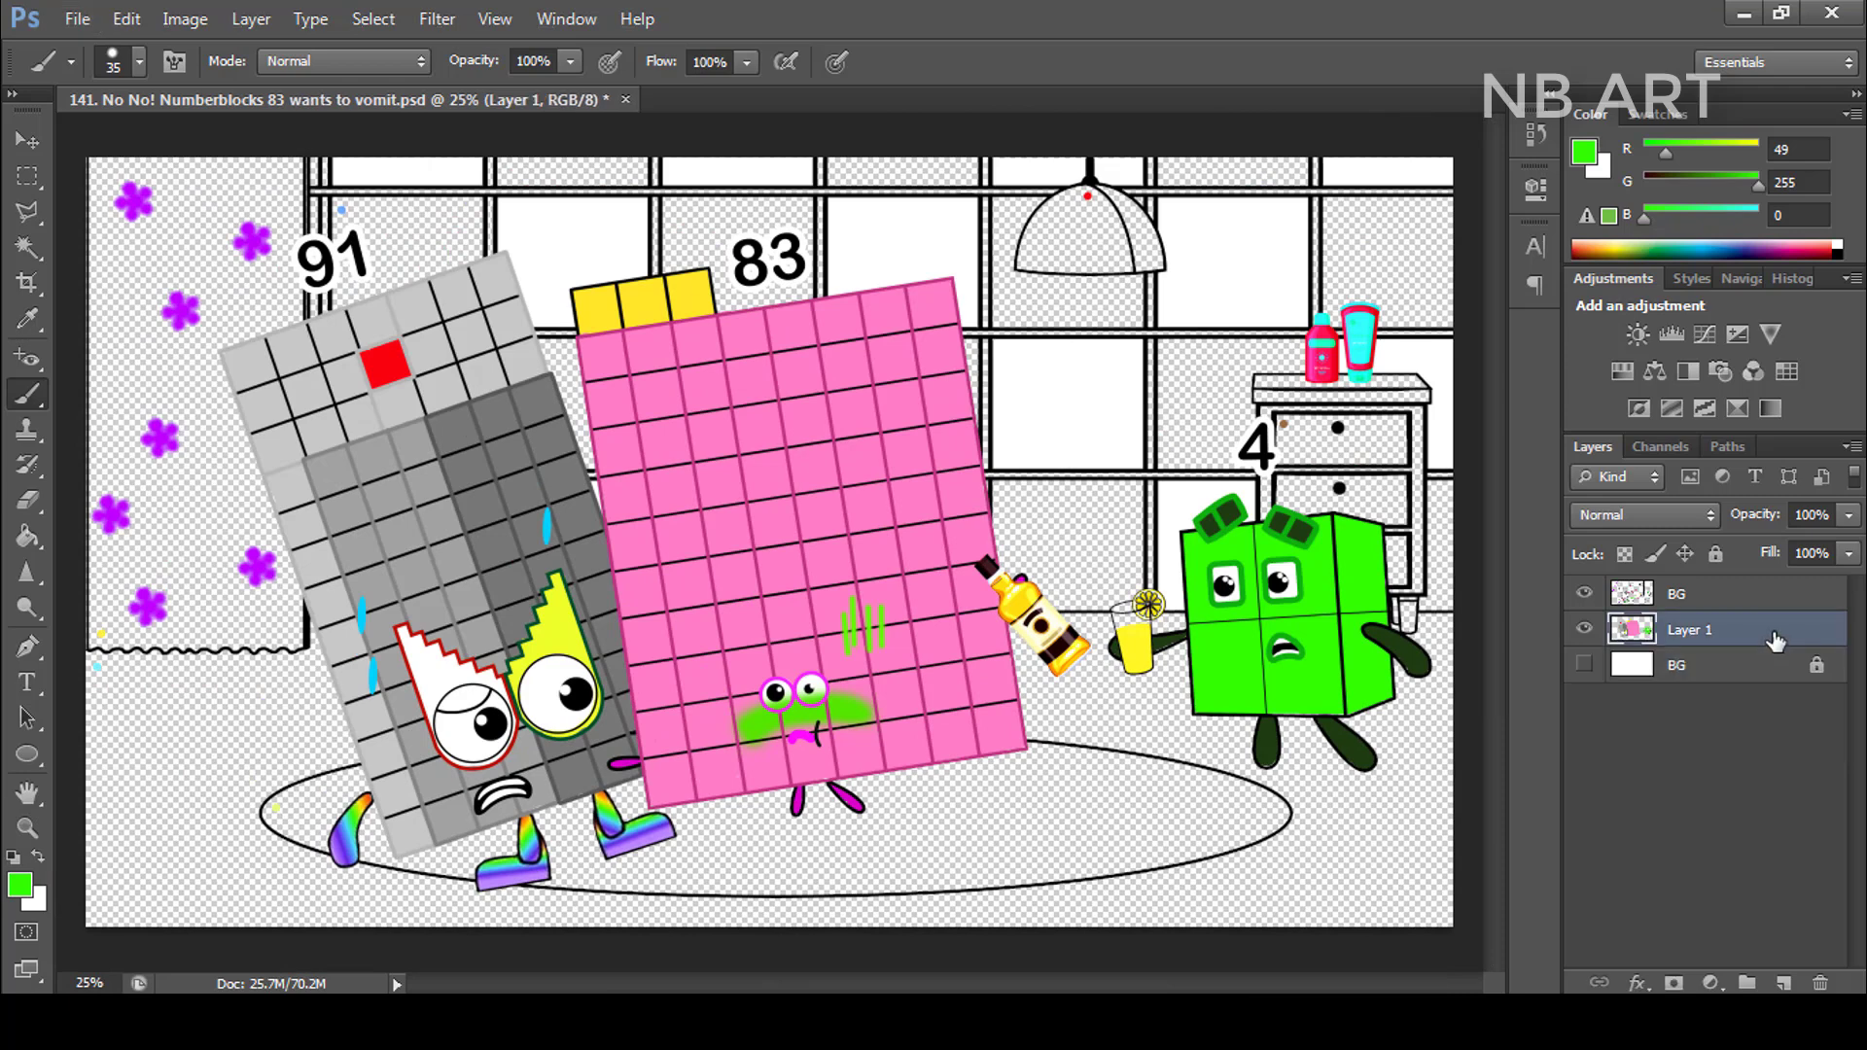
- Paint the dresser drawers brown, then switch to a darker brown
left_click(1293, 410, "alt")
key("bracketright")
key("bracketright")
key("bracketright")
mouse_move(1293, 418)
left_mouse_down()
mouse_move(1401, 574)
mouse_move(1389, 429)
left_mouse_up()
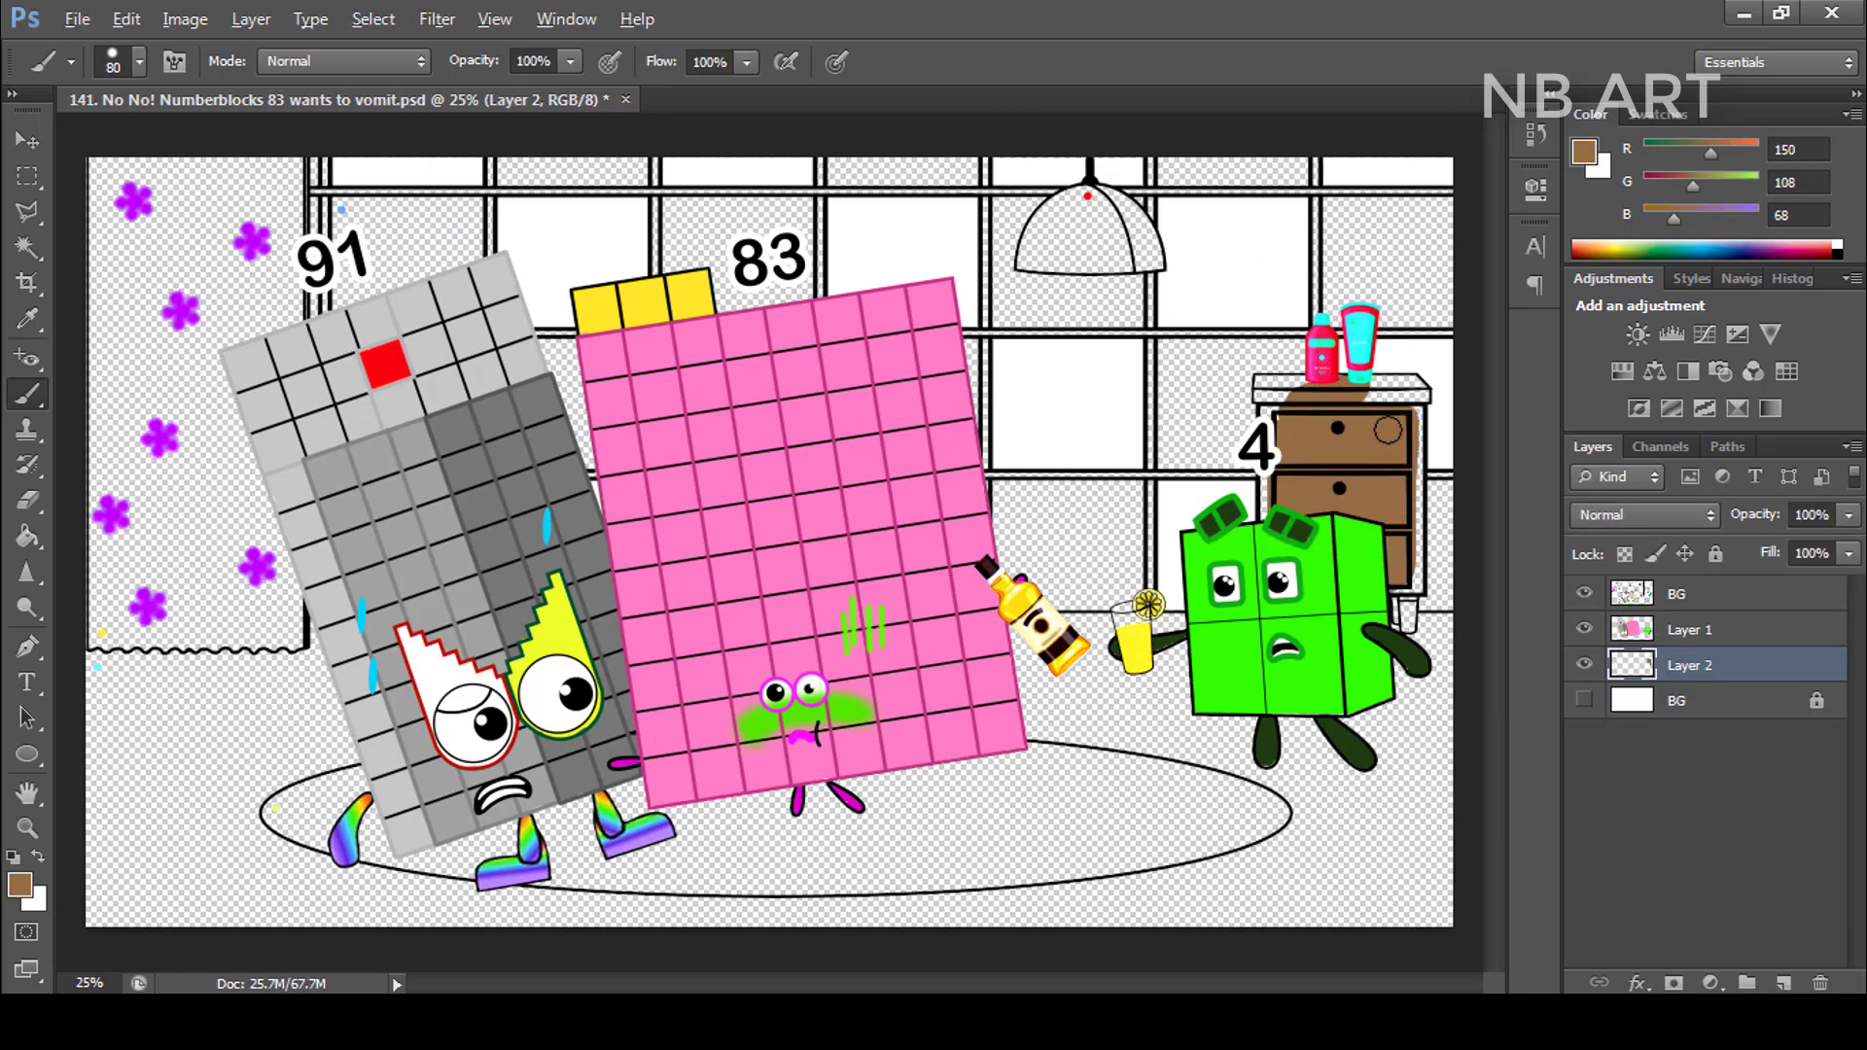
scroll(1389, 428, "up", 2)
key("bracketleft")
key("bracketleft")
key("bracketleft")
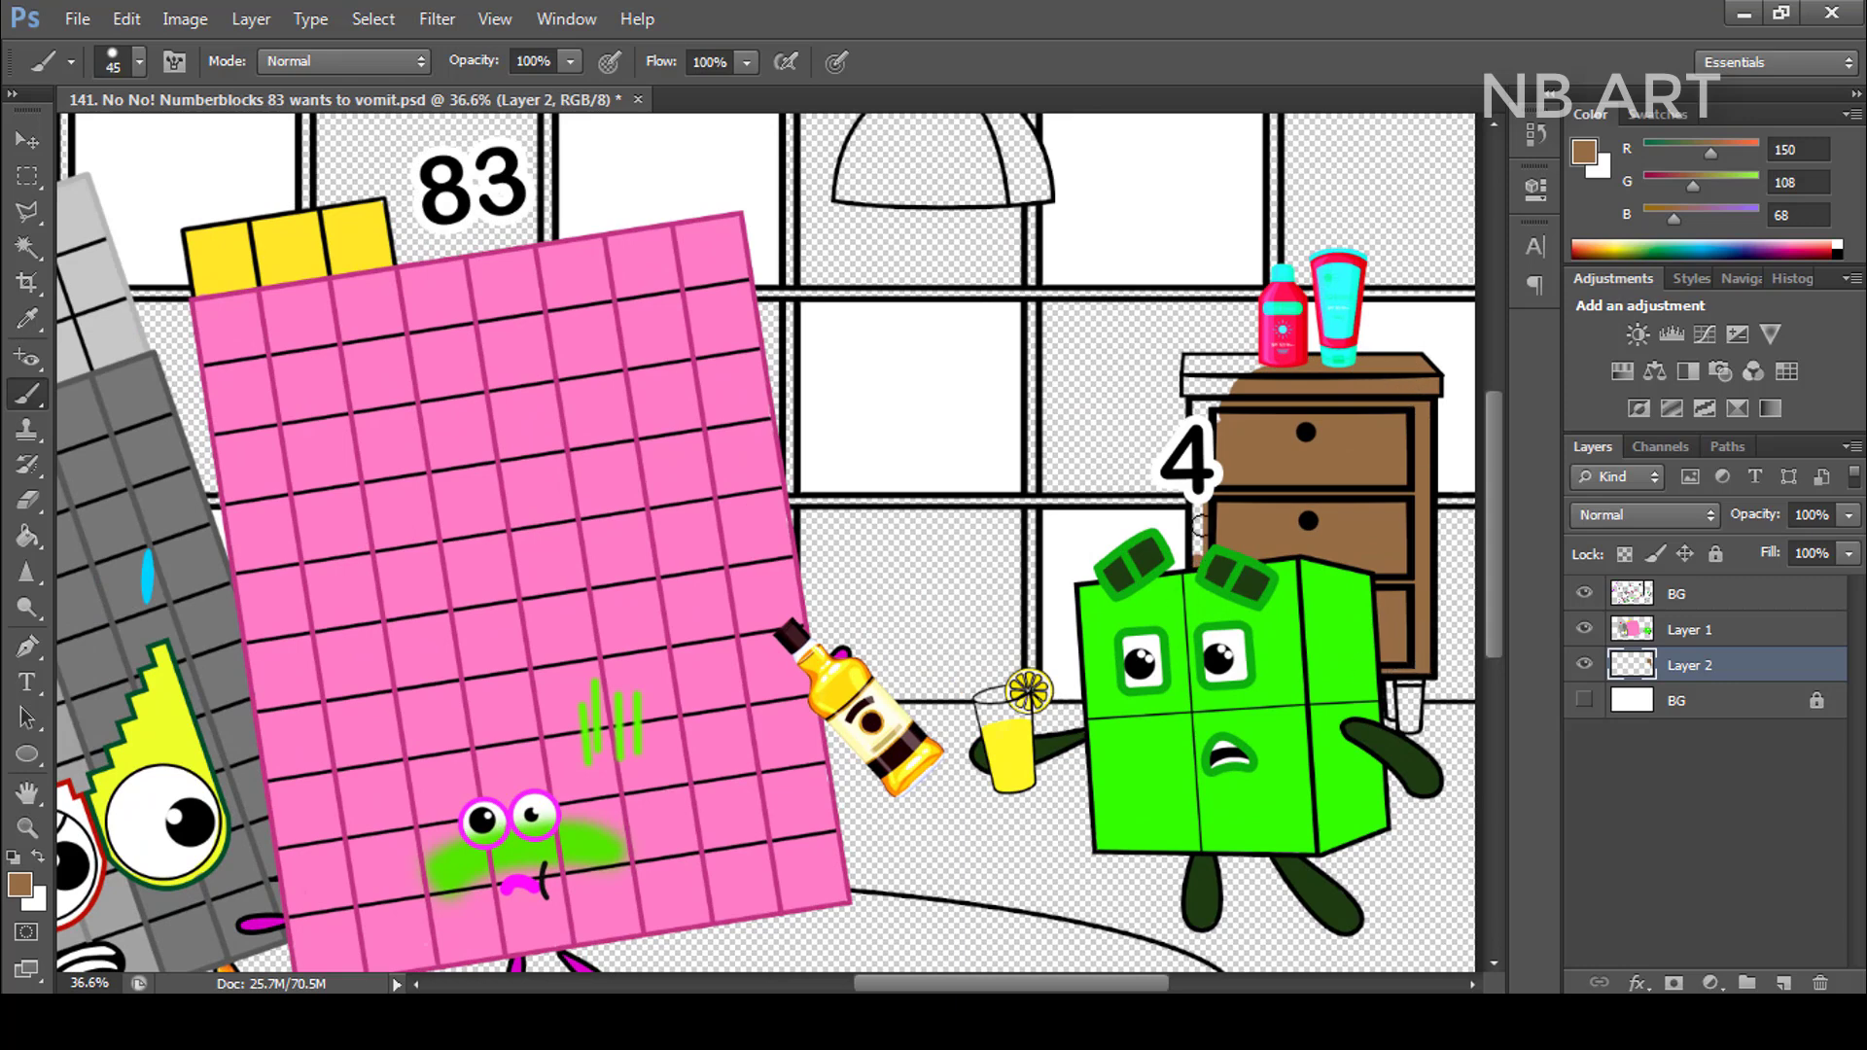
key("e")
key("b")
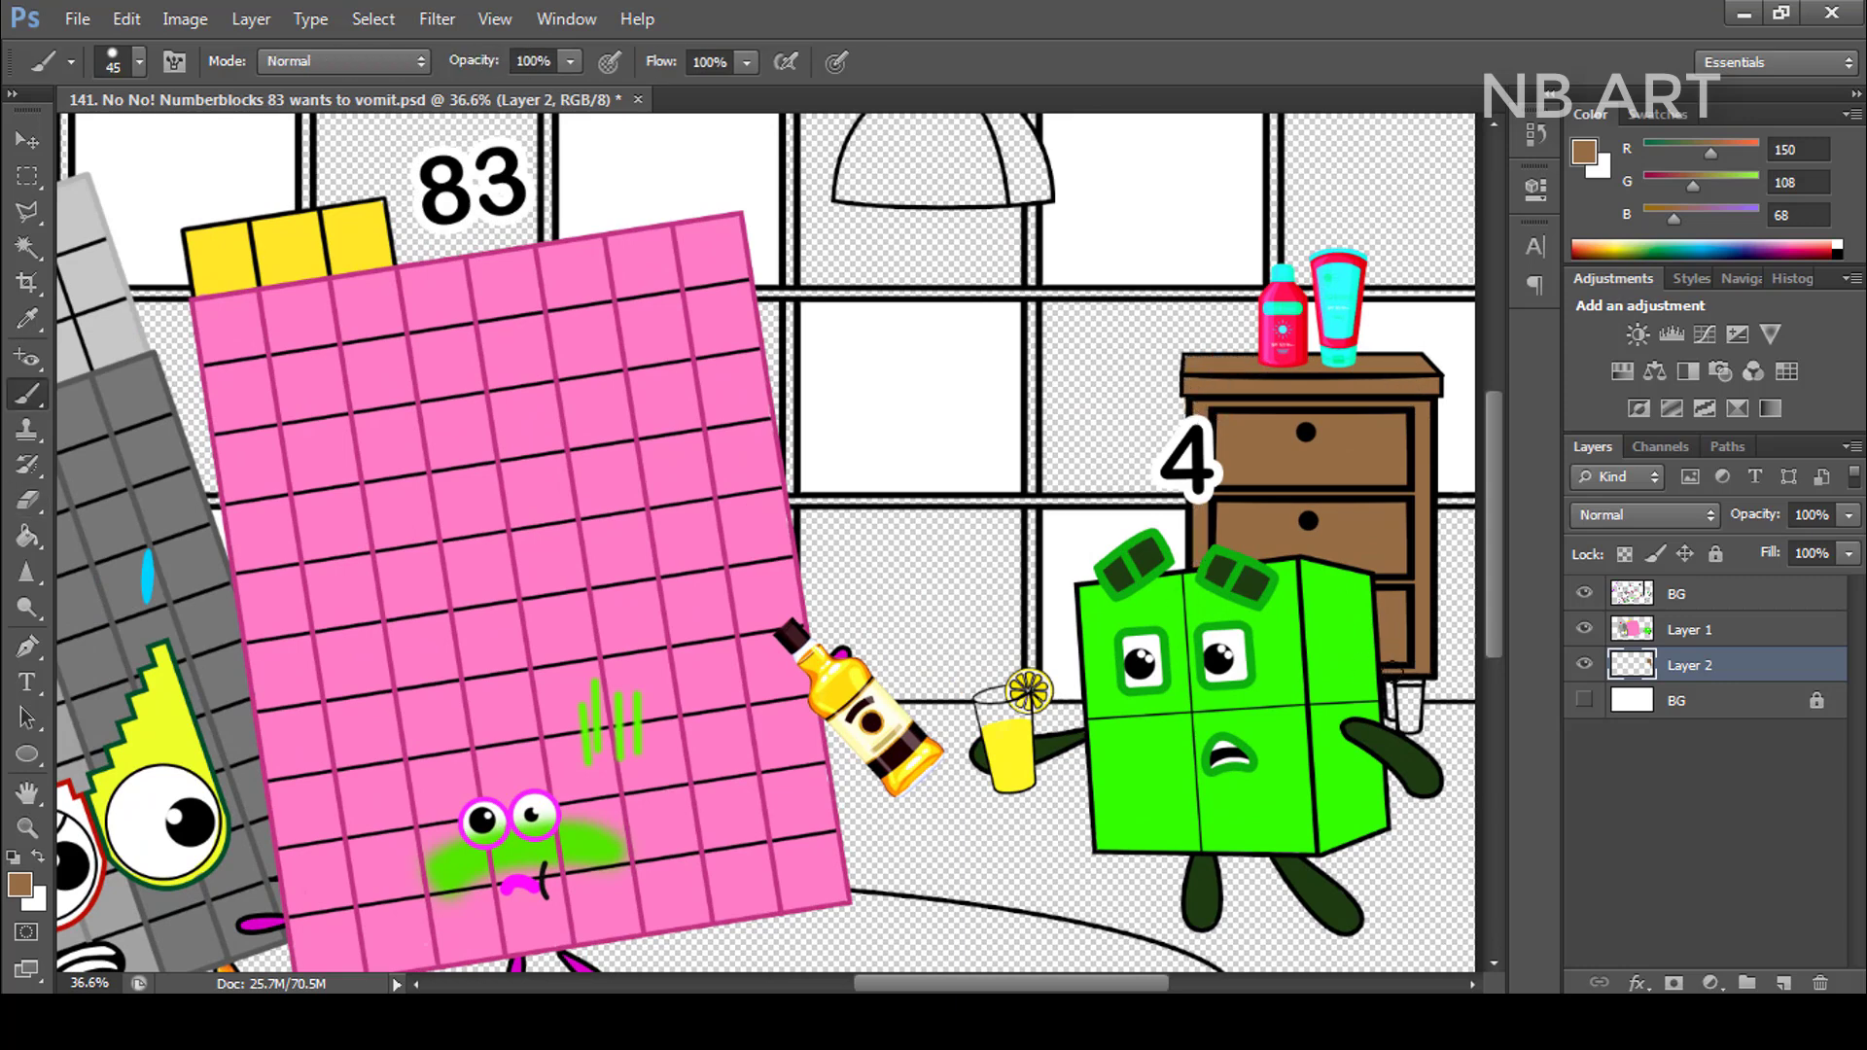
left_click(1583, 151)
left_click(1542, 179)
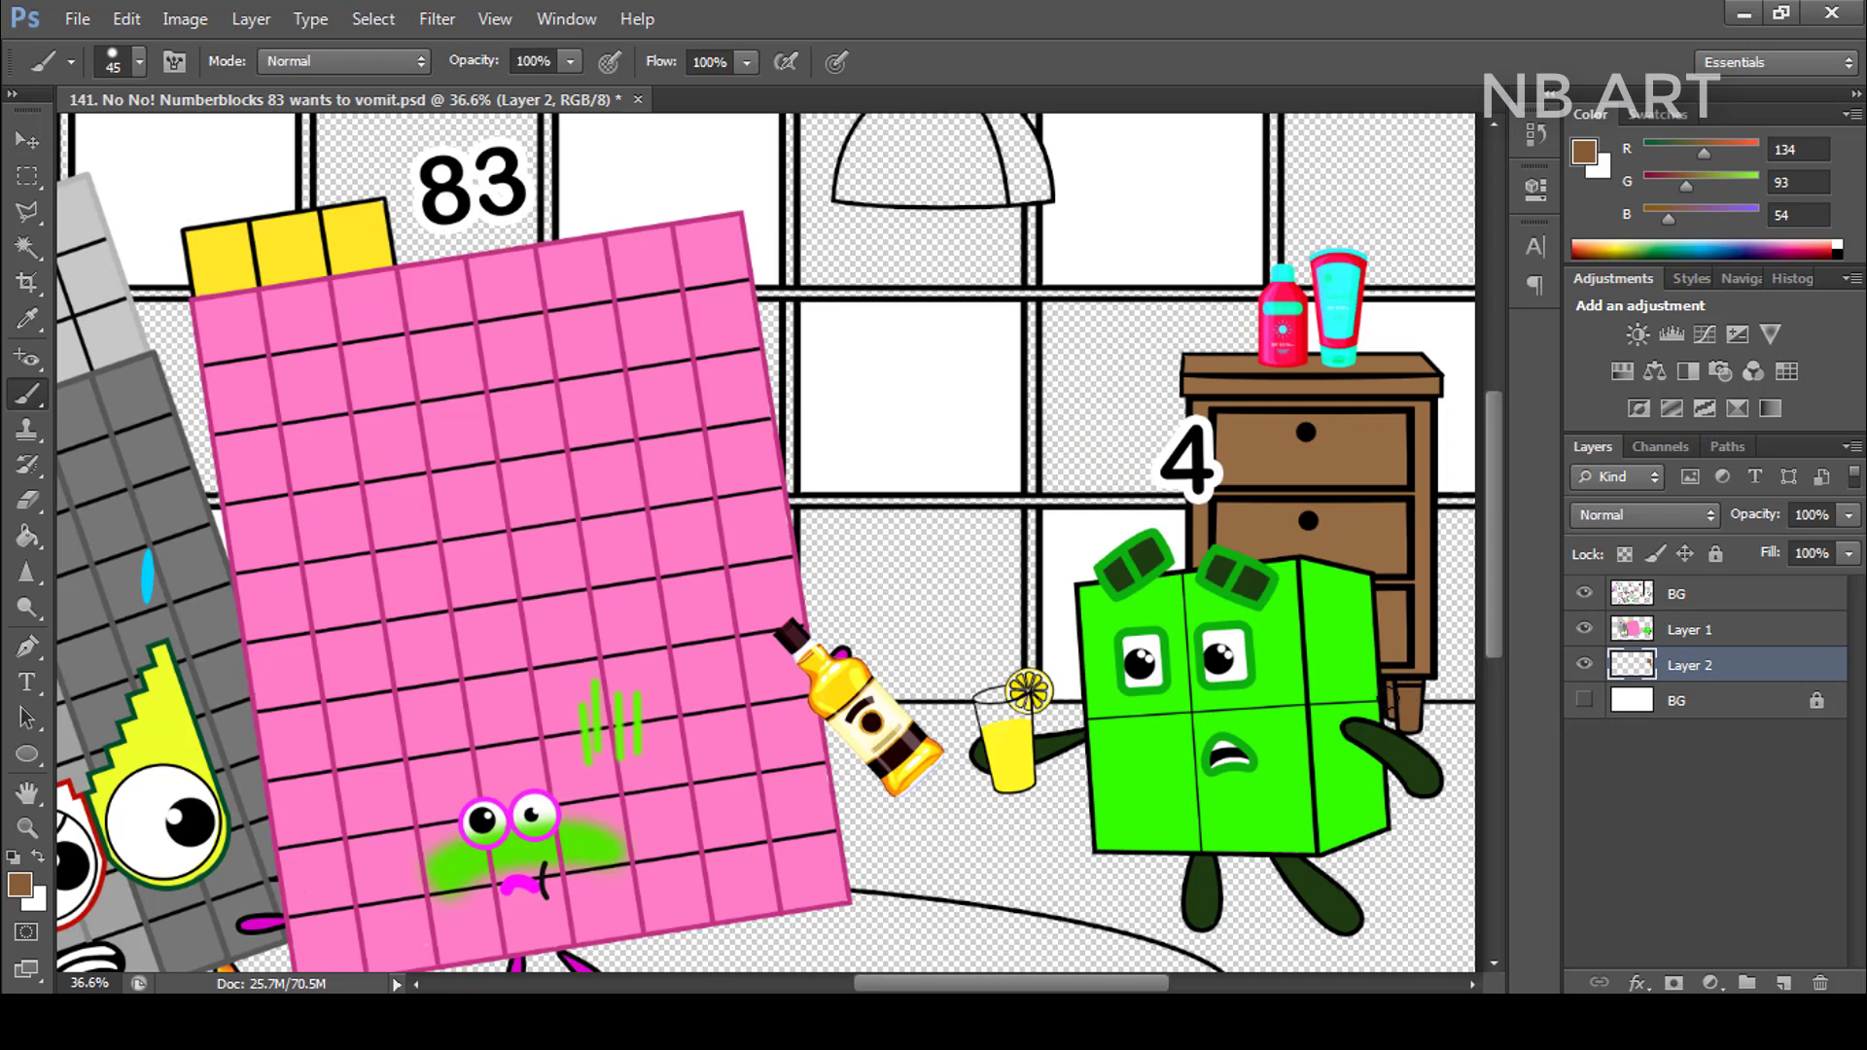
- Paint the hanging lamp shade solid red
left_click_drag(1209, 487, 1278, 730)
left_click(1578, 249)
key("bracketright")
key("bracketright")
key("bracketright")
mouse_move(1011, 350)
left_mouse_down()
mouse_move(934, 389)
mouse_move(1016, 347)
mouse_move(1113, 421)
left_mouse_up()
key("bracketleft")
key("bracketleft")
key("bracketleft")
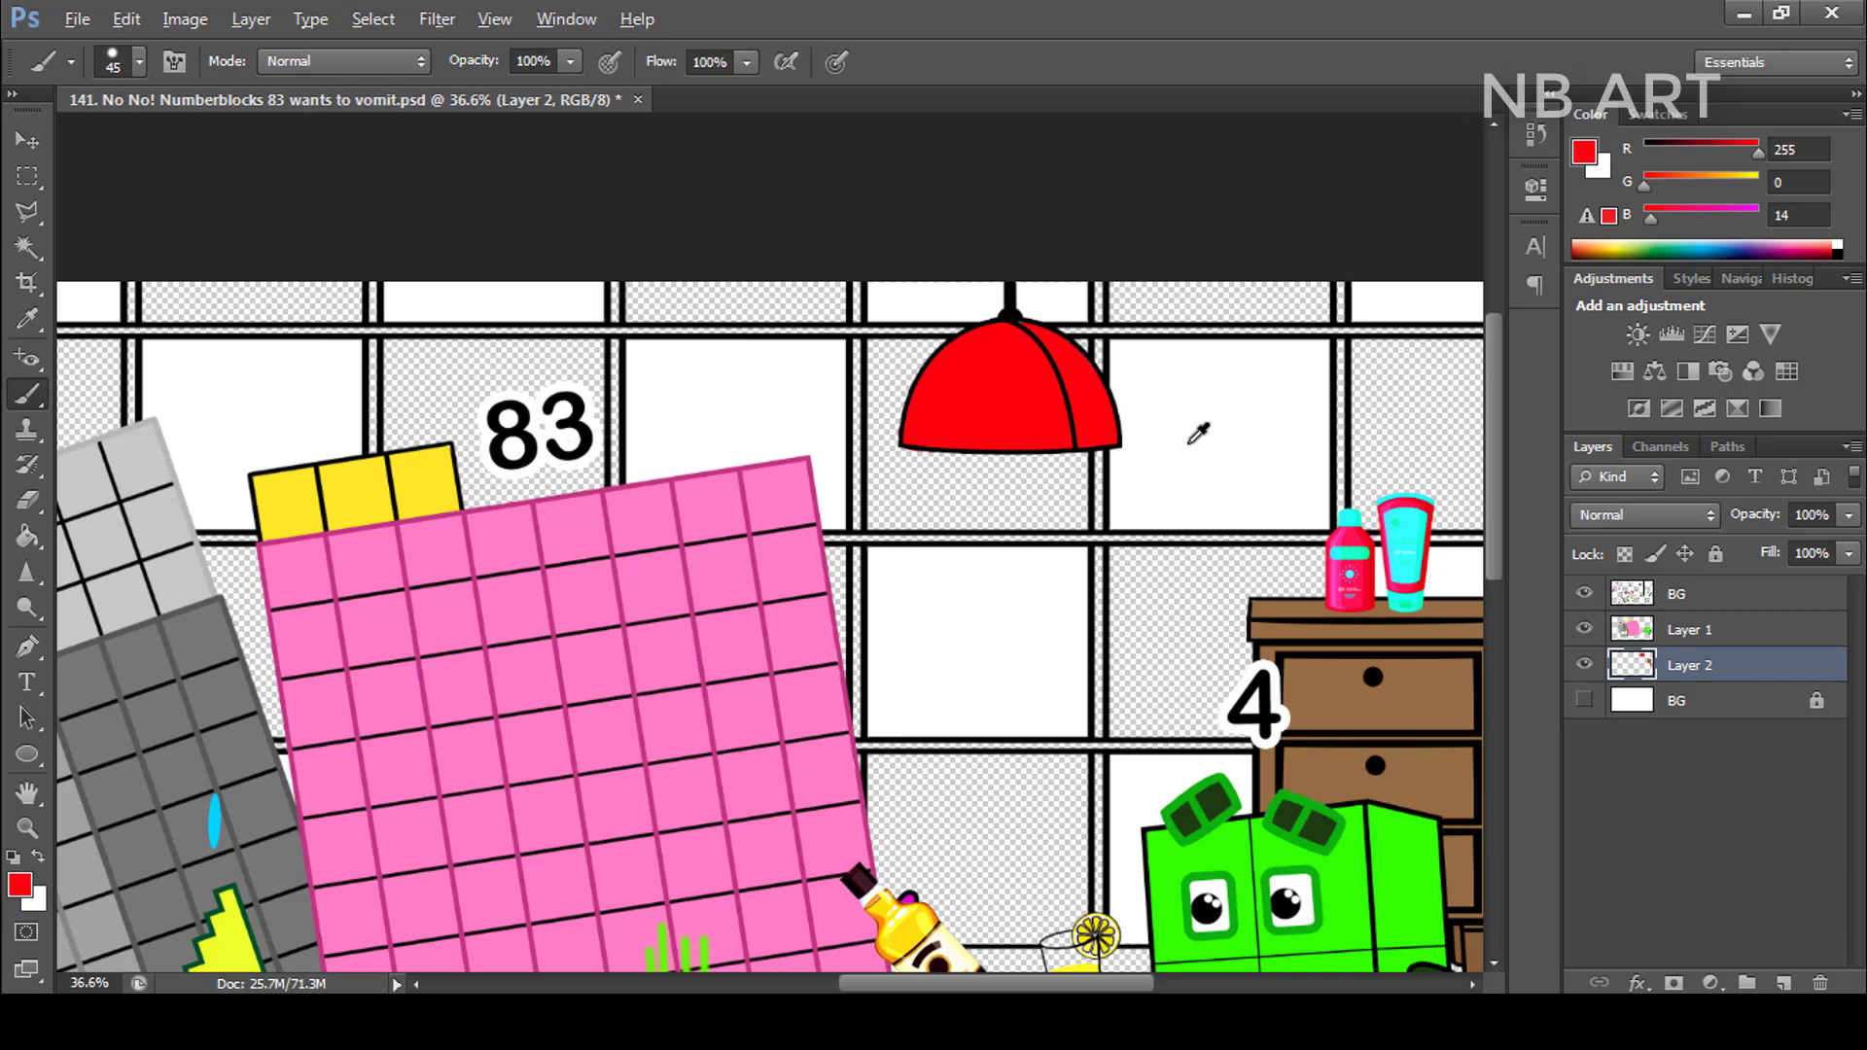
- On a new layer, fill the window panes behind the characters with light blue #6aa9ff
key("ctrl+minus")
key("ctrl+minus")
left_click(1783, 982)
left_click(20, 885)
left_click(343, 207)
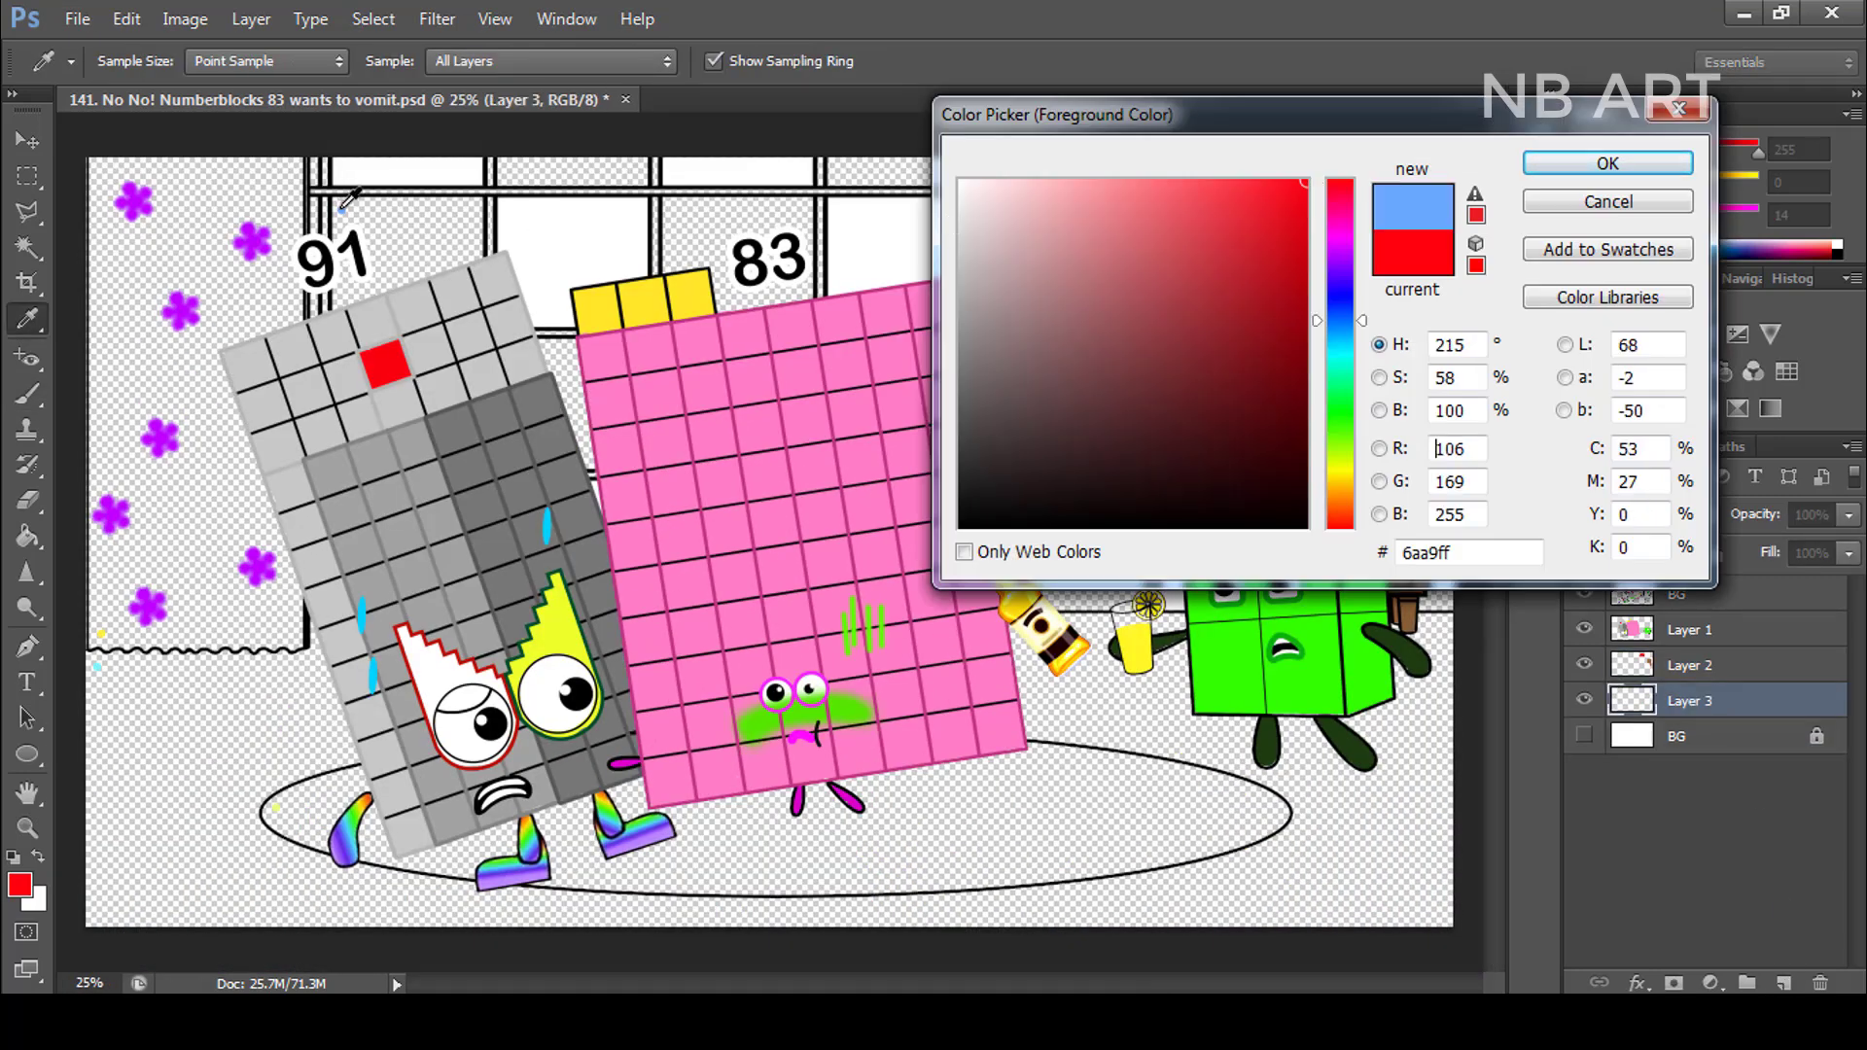
left_click(1608, 163)
mouse_move(325, 173)
left_mouse_down()
mouse_move(336, 243)
mouse_move(486, 238)
mouse_move(686, 170)
mouse_move(586, 473)
mouse_move(778, 224)
mouse_move(1011, 184)
mouse_move(1046, 311)
mouse_move(1036, 156)
mouse_move(1400, 253)
mouse_move(1207, 321)
mouse_move(1060, 506)
mouse_move(1040, 583)
mouse_move(1420, 578)
left_mouse_up()
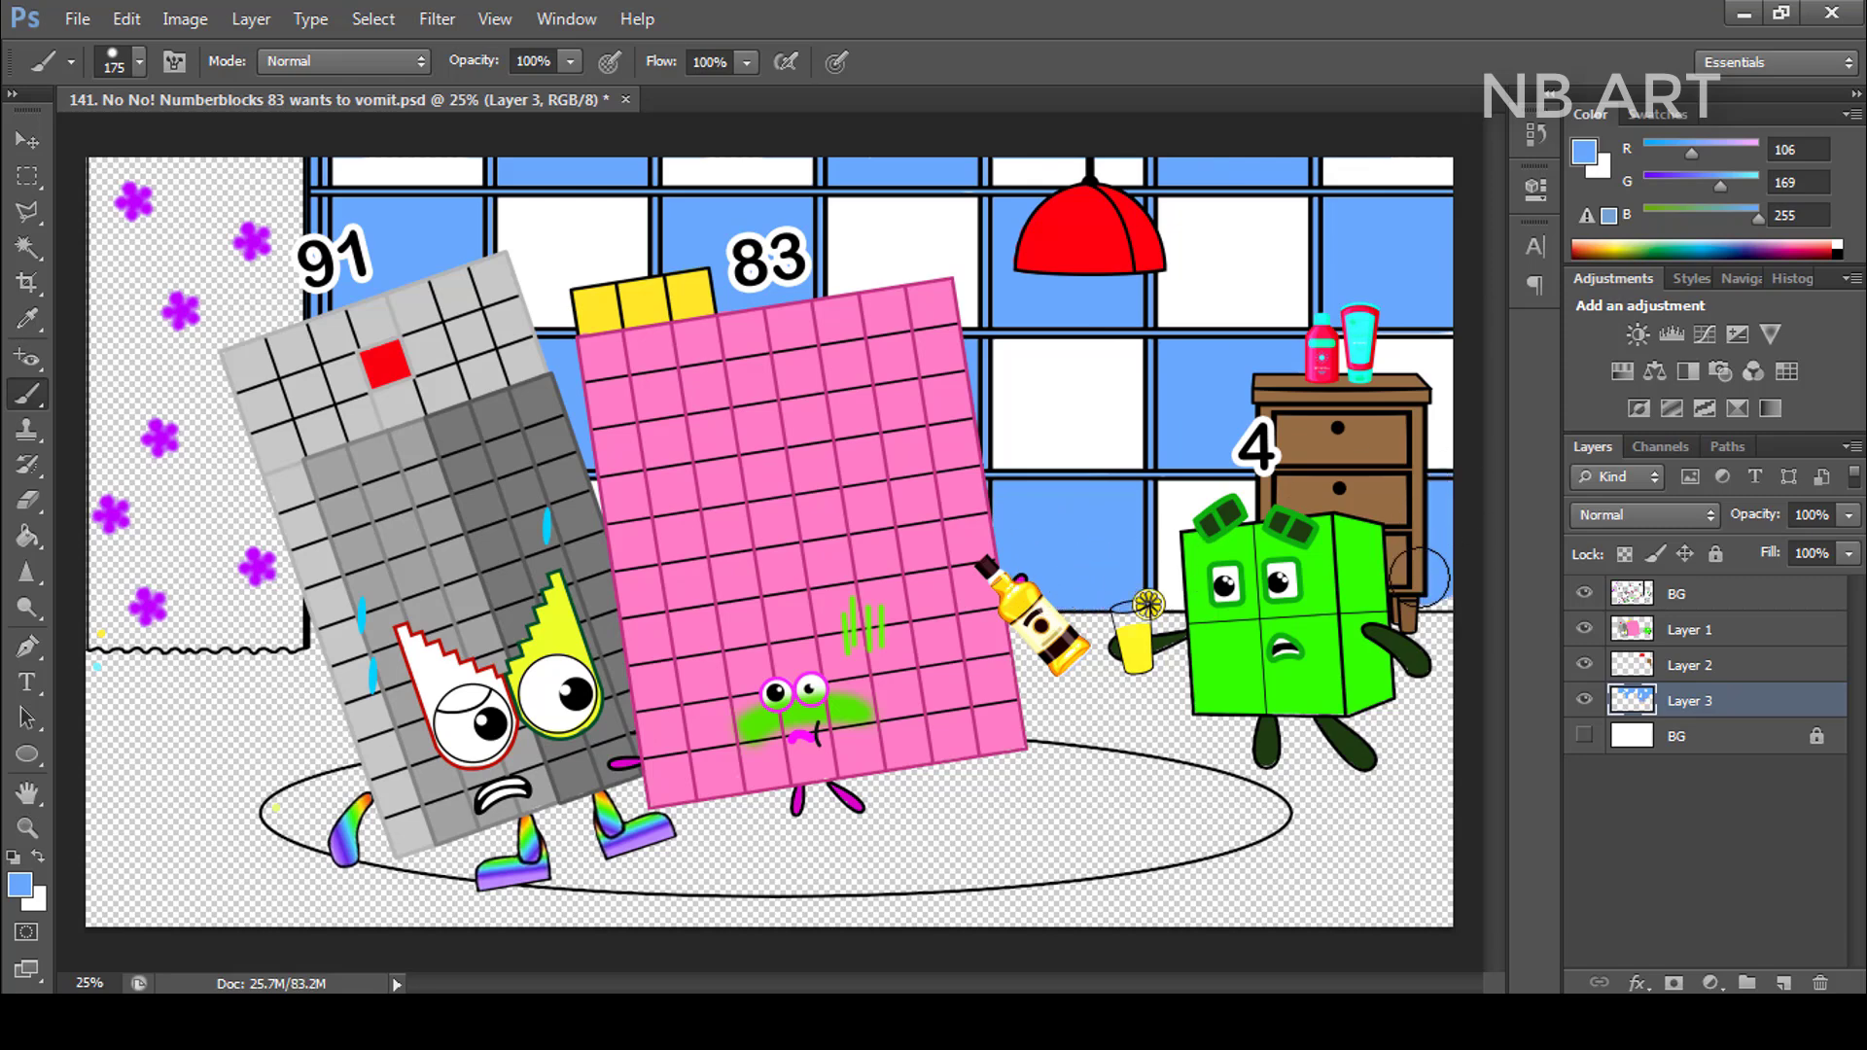
- Paint the left wall panel yellow (#fff03a) around its purple flowers, then add a new layer
left_click(1585, 153)
left_click(1329, 434)
left_click(1229, 177)
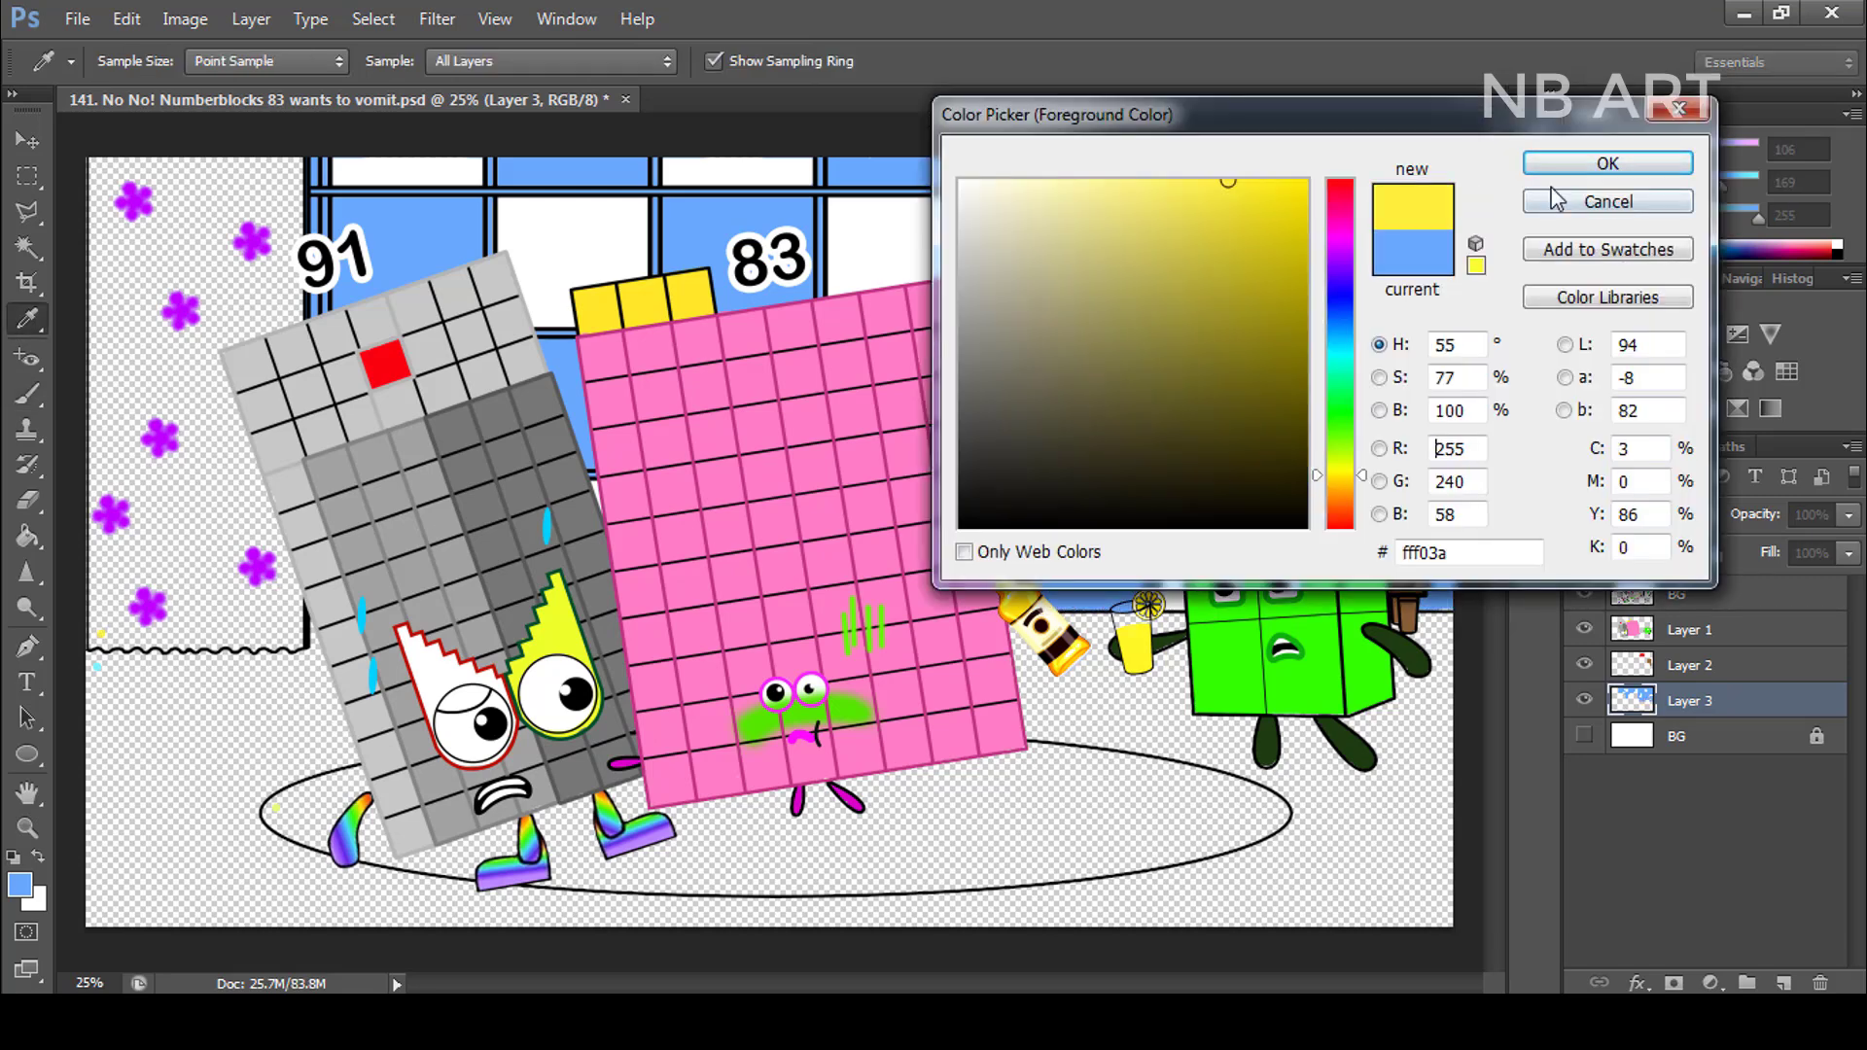
left_click(1609, 163)
mouse_move(282, 165)
left_mouse_down()
mouse_move(245, 263)
mouse_move(117, 409)
mouse_move(267, 492)
mouse_move(275, 600)
left_mouse_up()
scroll(292, 636, "up", 2)
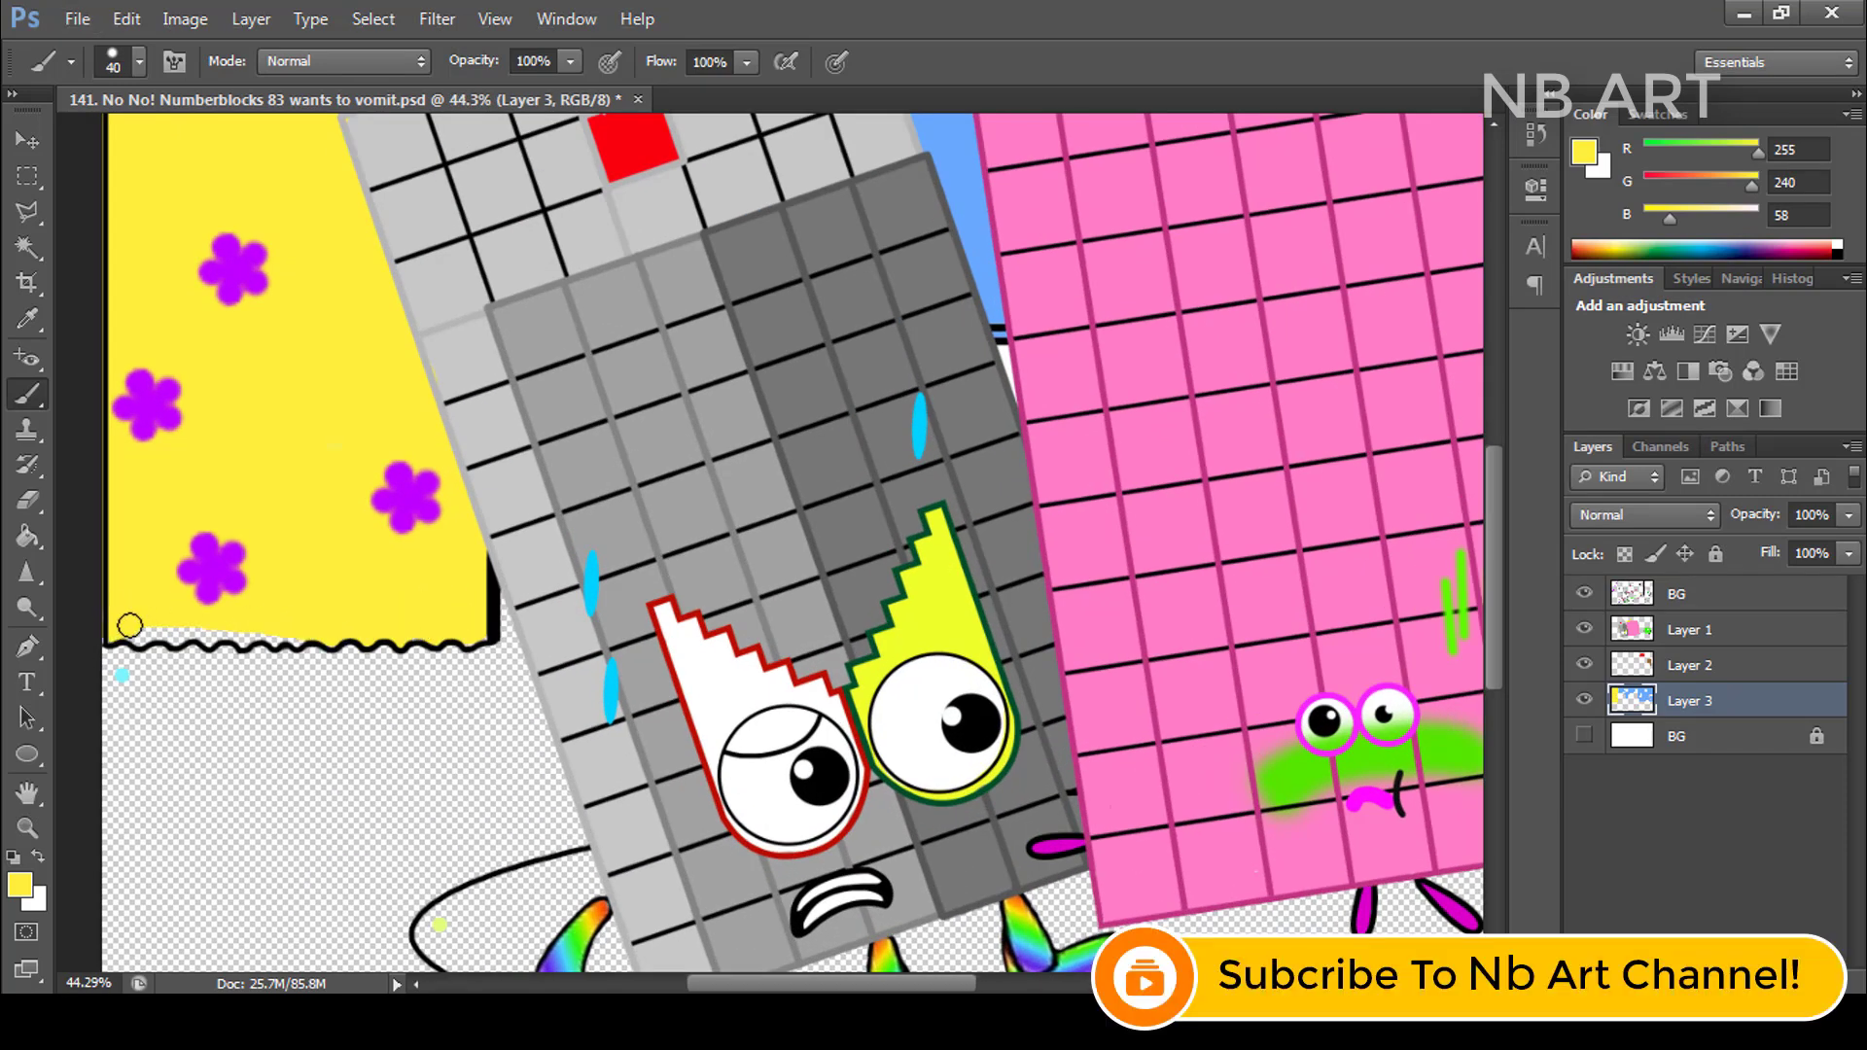
scroll(279, 637, "down", 3)
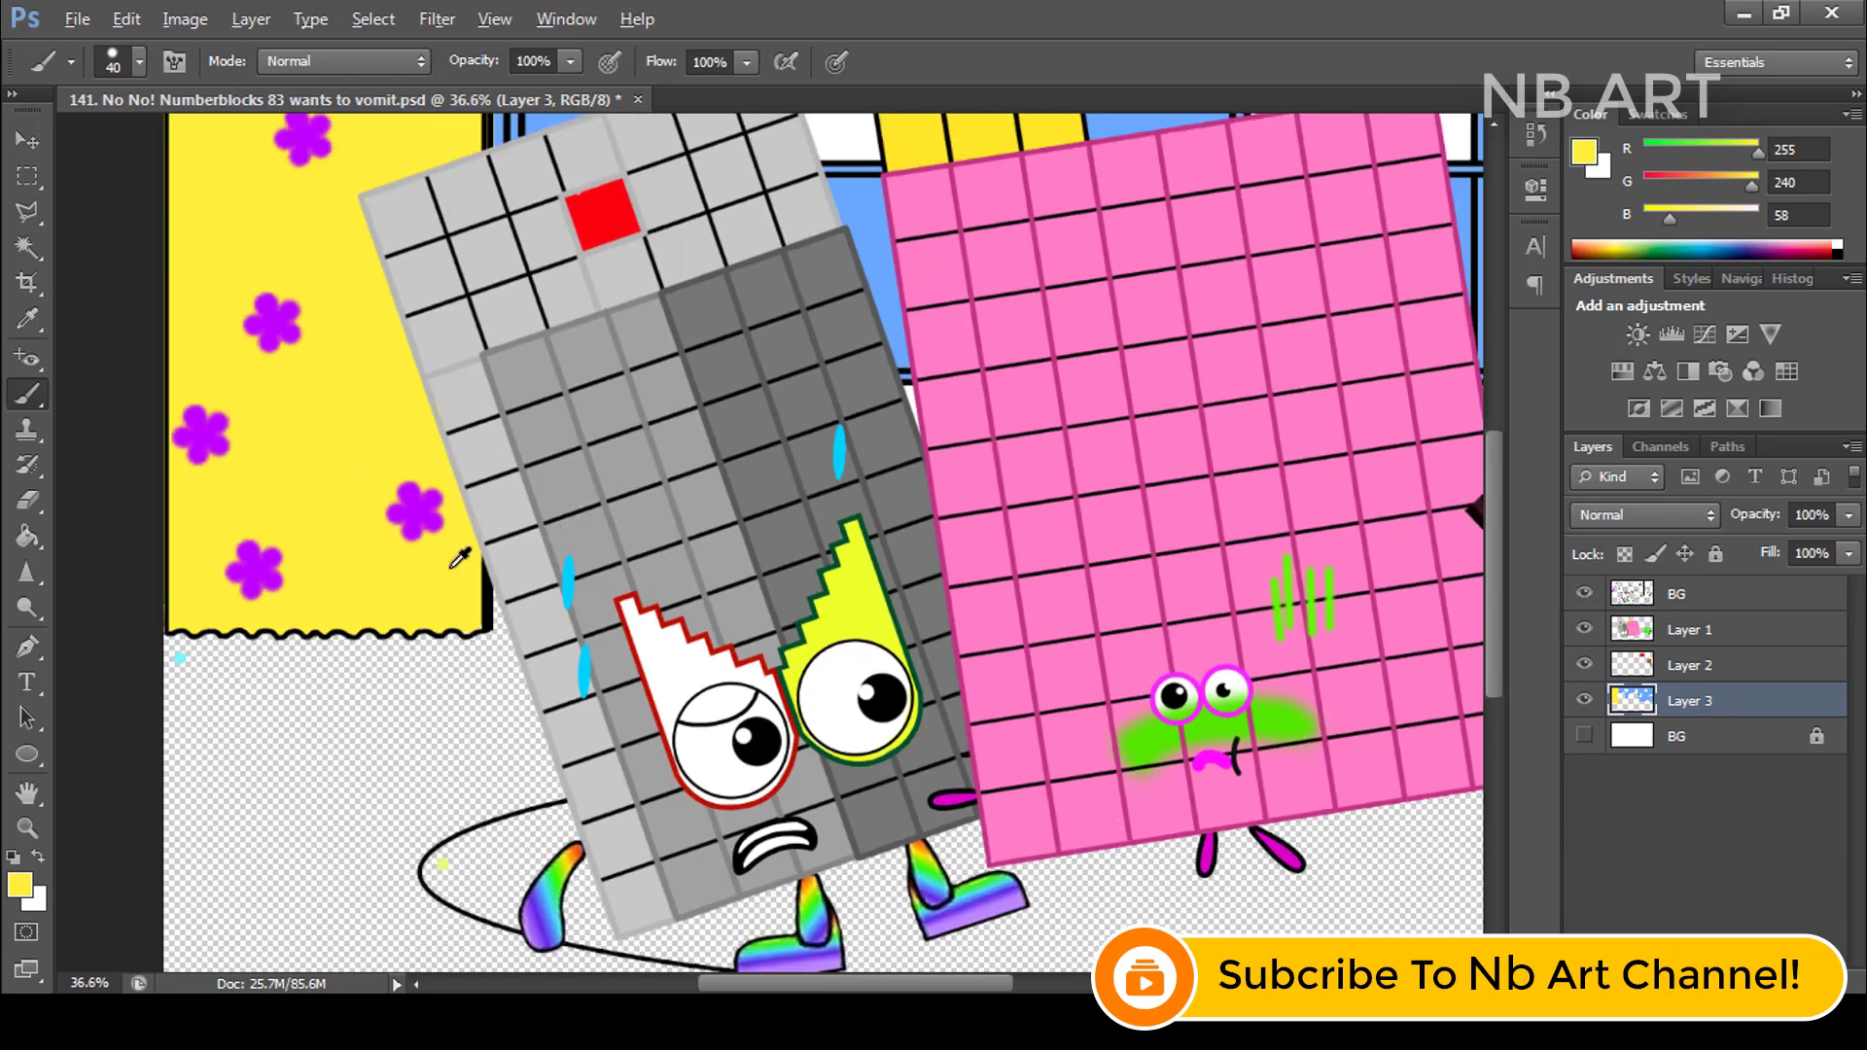
key("ctrl+shift+alt+n")
- Paint the oval rug pale lime green (#e0ff7c), filling the gaps along its left and bottom edges
key("i")
left_click(275, 806)
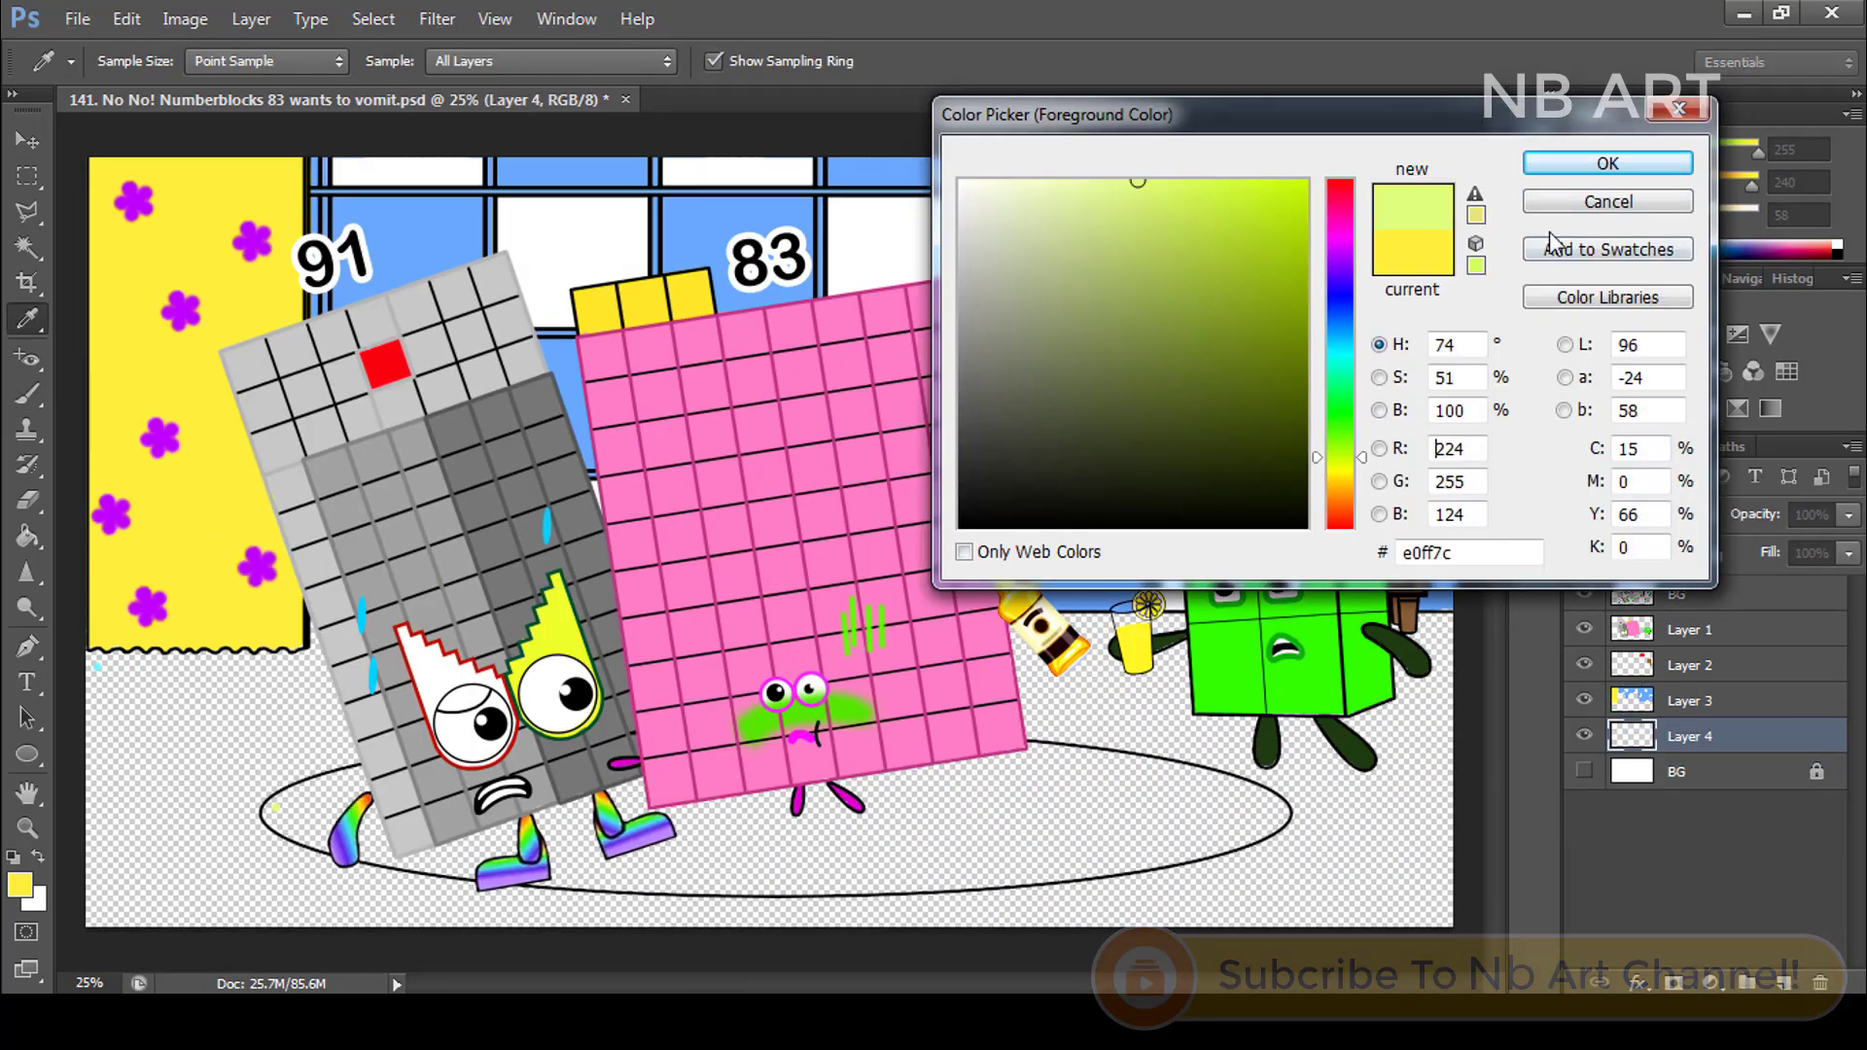
left_click(1608, 163)
key("b")
mouse_move(567, 804)
left_mouse_down()
mouse_move(924, 817)
mouse_move(410, 817)
left_mouse_up()
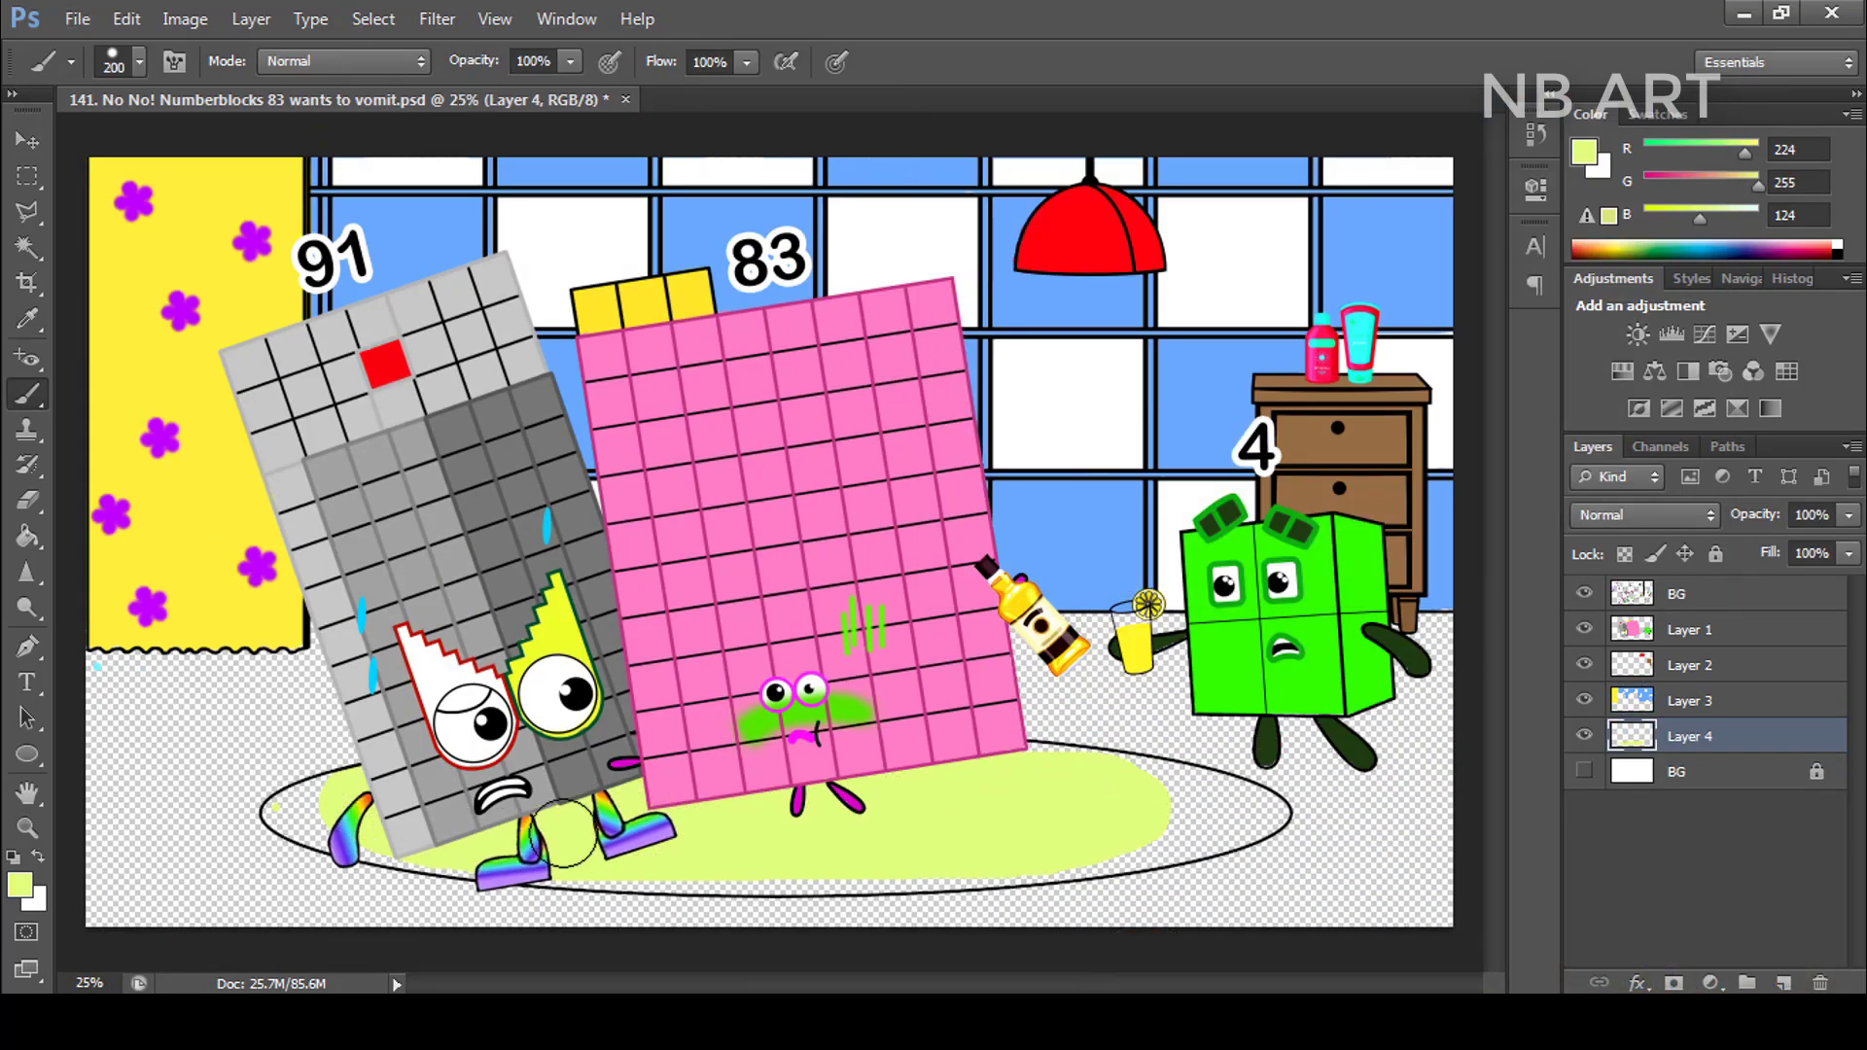
scroll(331, 835, "up", 2)
key("[")
key("[")
key("[")
left_click_drag(303, 772, 331, 846)
key("e")
key("b")
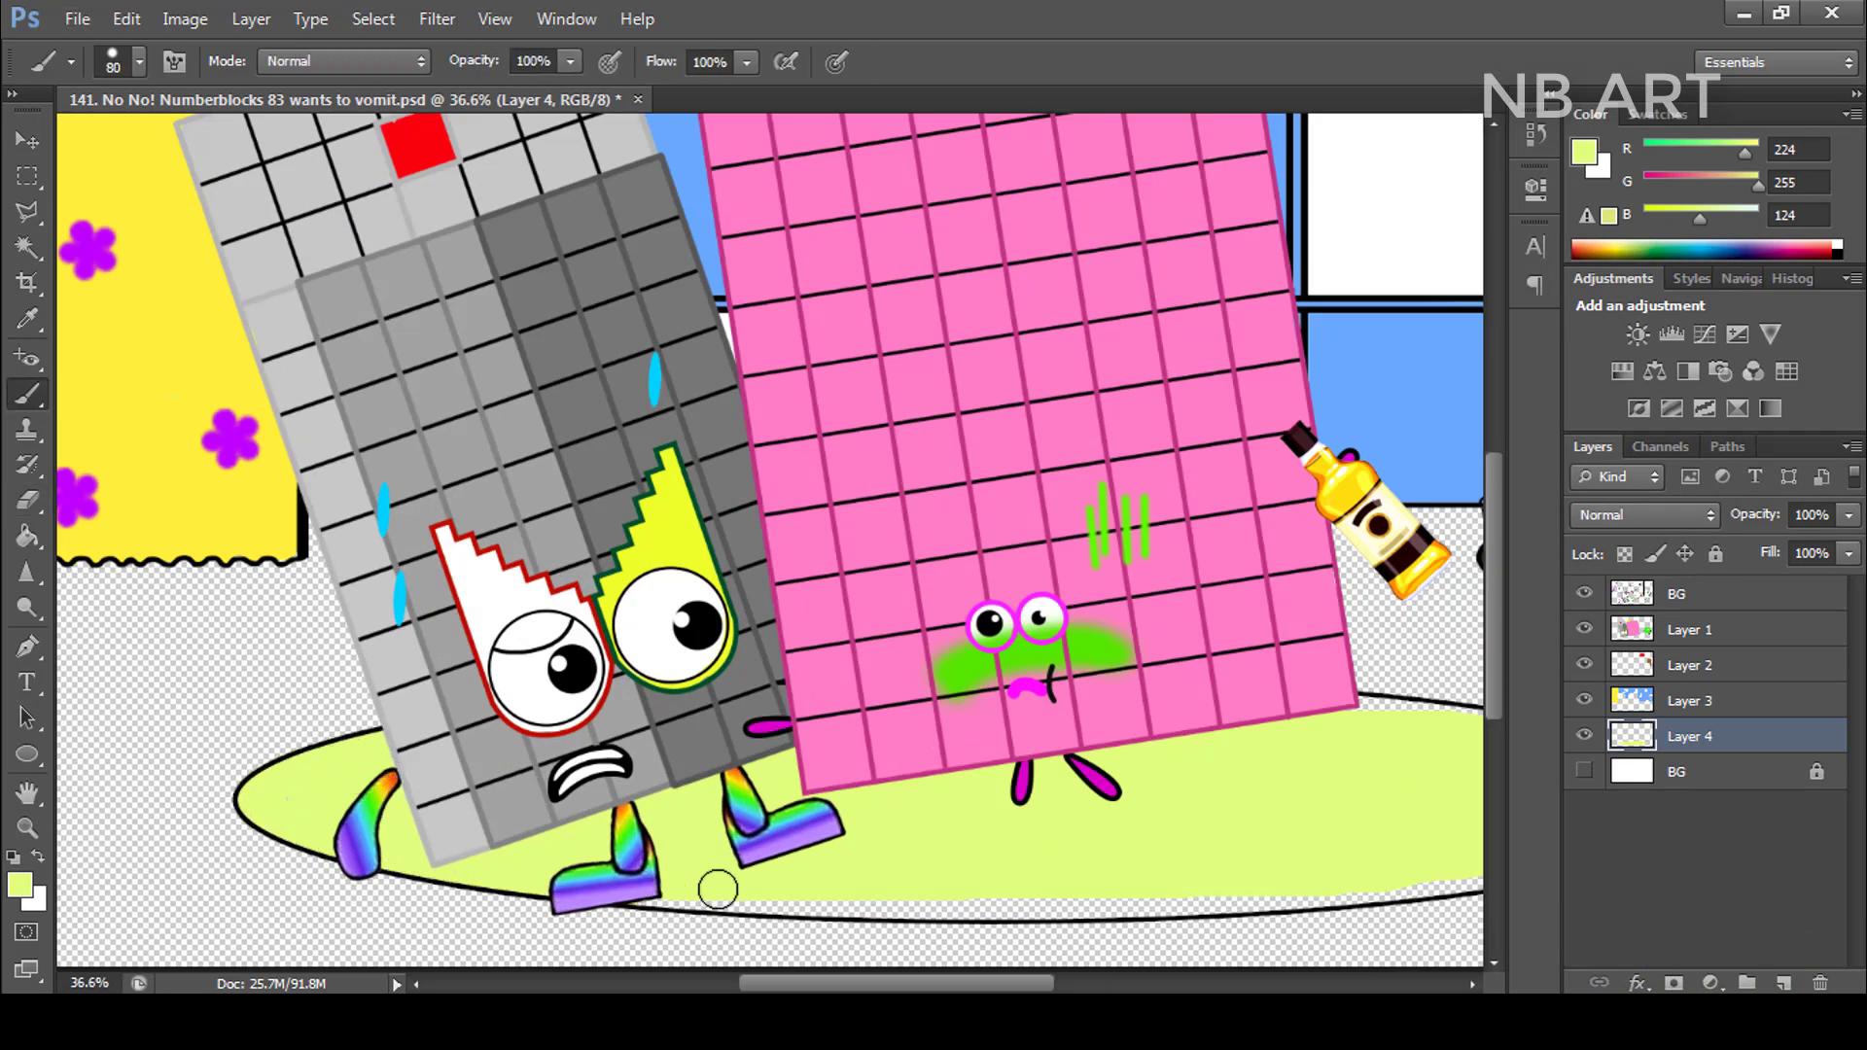
mouse_move(717, 889)
left_mouse_down()
mouse_move(1200, 901)
mouse_move(1346, 867)
mouse_move(1162, 872)
mouse_move(1401, 817)
mouse_move(1303, 755)
mouse_move(1049, 702)
left_mouse_up()
- On a new layer, paint the floor around the rug light cyan with an enlarged brush
scroll(1048, 702, "down", 1)
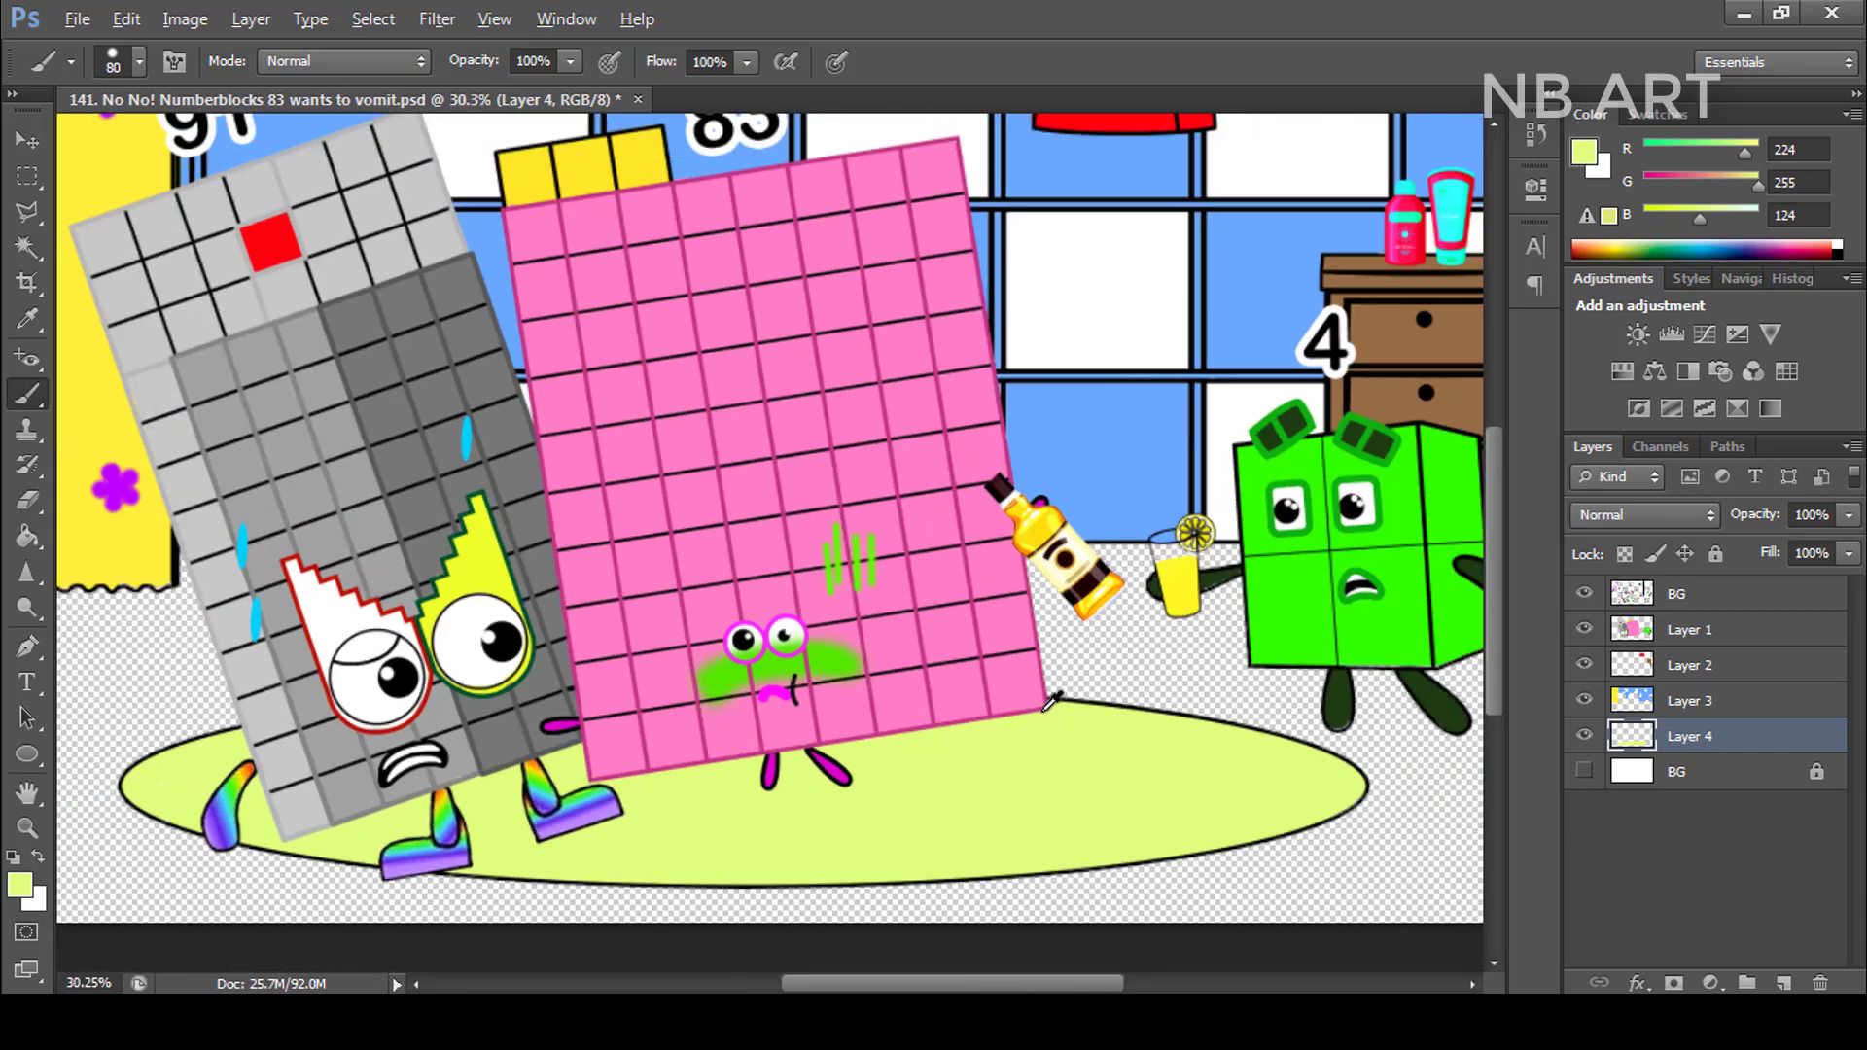
scroll(1049, 702, "down", 1)
left_click(1784, 983, "ctrl")
left_click(19, 886)
left_click(1342, 339)
left_click(1157, 177)
left_click(1638, 163)
key("bracketright")
key("bracketright")
key("bracketright")
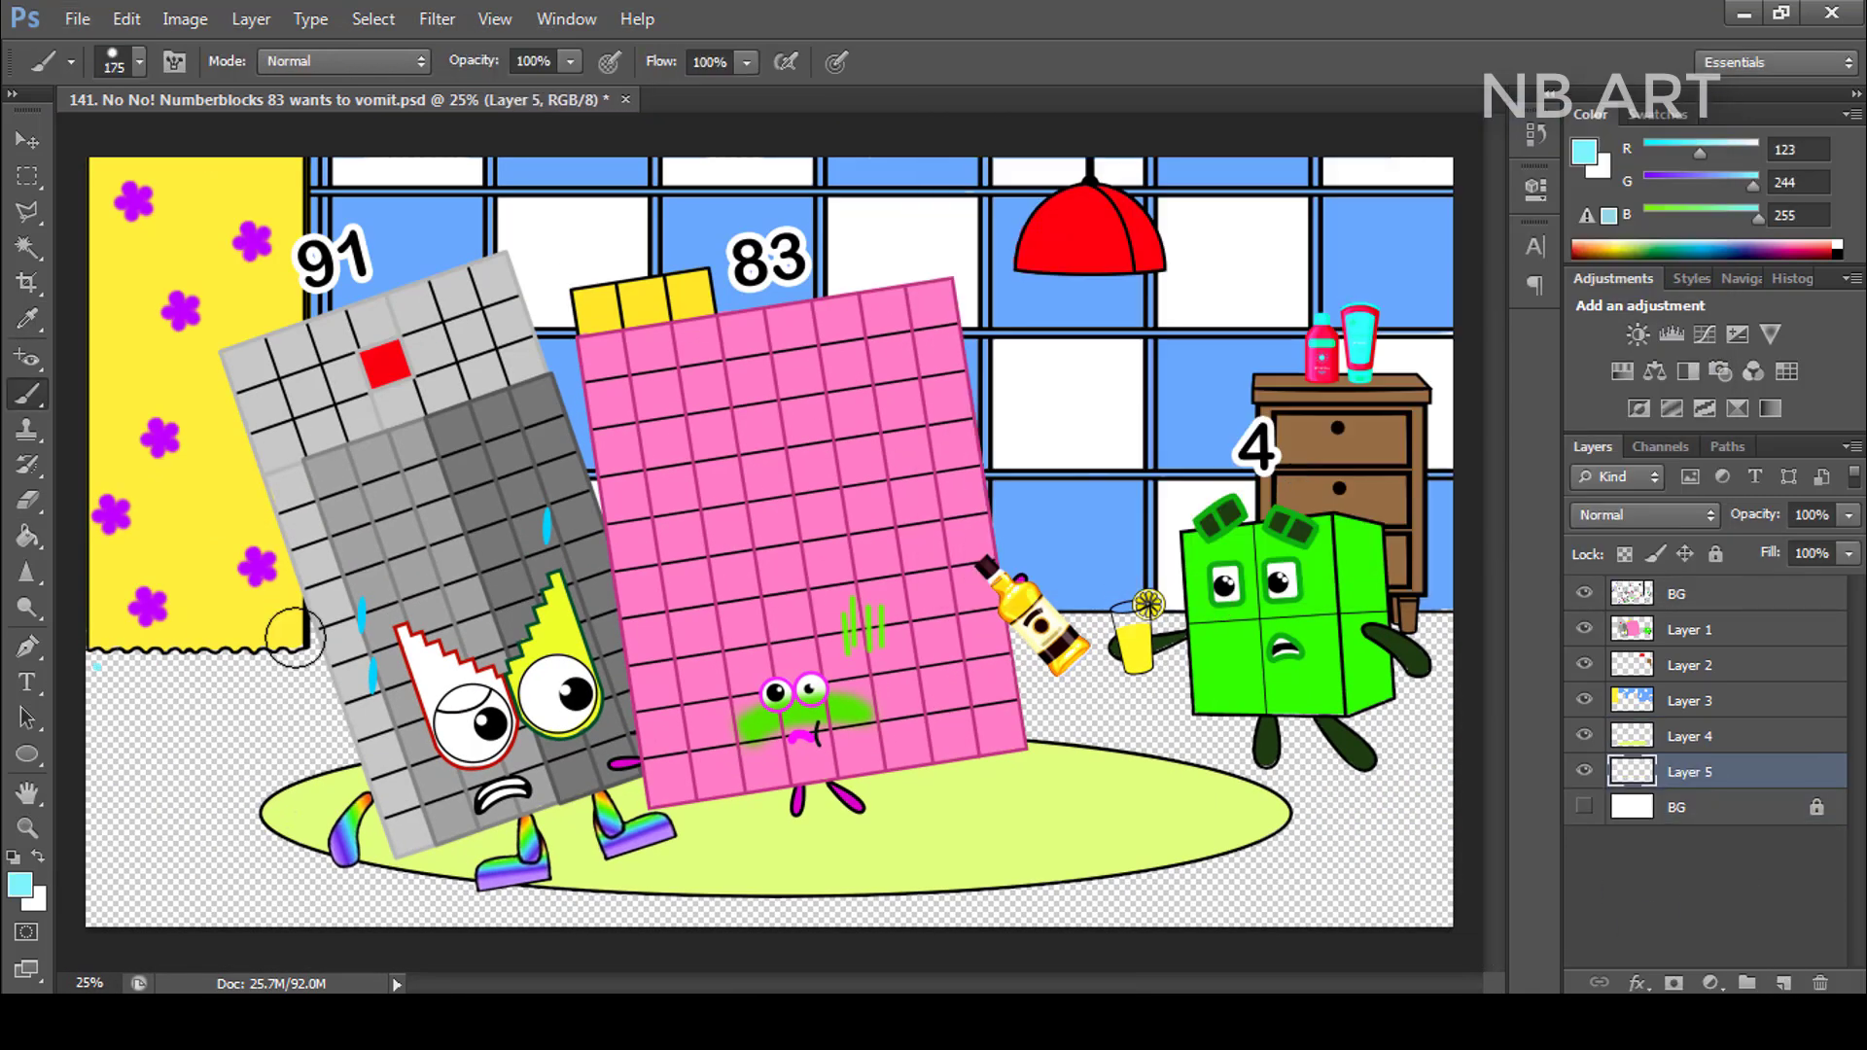
key("bracketright")
mouse_move(295, 640)
left_mouse_down()
mouse_move(259, 750)
mouse_move(292, 866)
mouse_move(1205, 875)
mouse_move(1016, 674)
mouse_move(1400, 681)
left_mouse_up()
left_click(1692, 736)
- Draw a black ellipse under 91's feet and rotate it to match the feet
key("d")
left_click(27, 755)
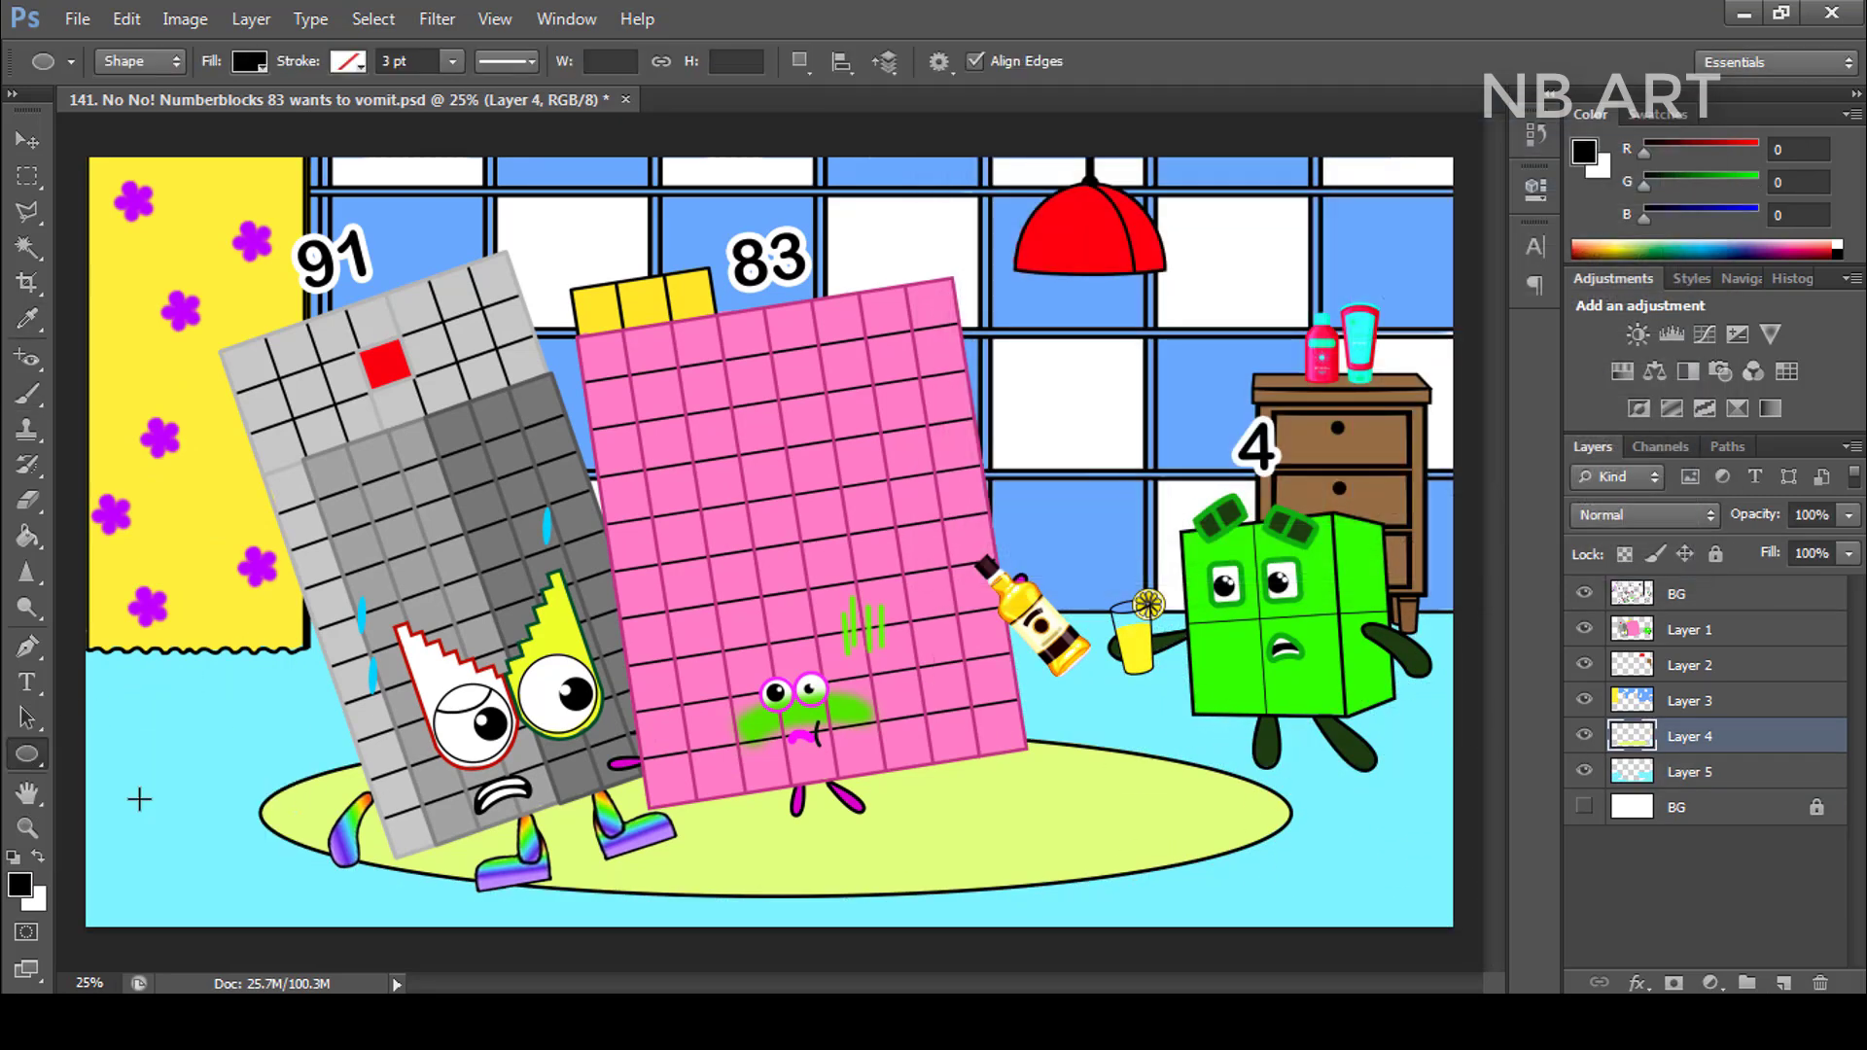
left_click_drag(467, 836, 681, 914)
key("ctrl+t")
left_click_drag(681, 817, 577, 791)
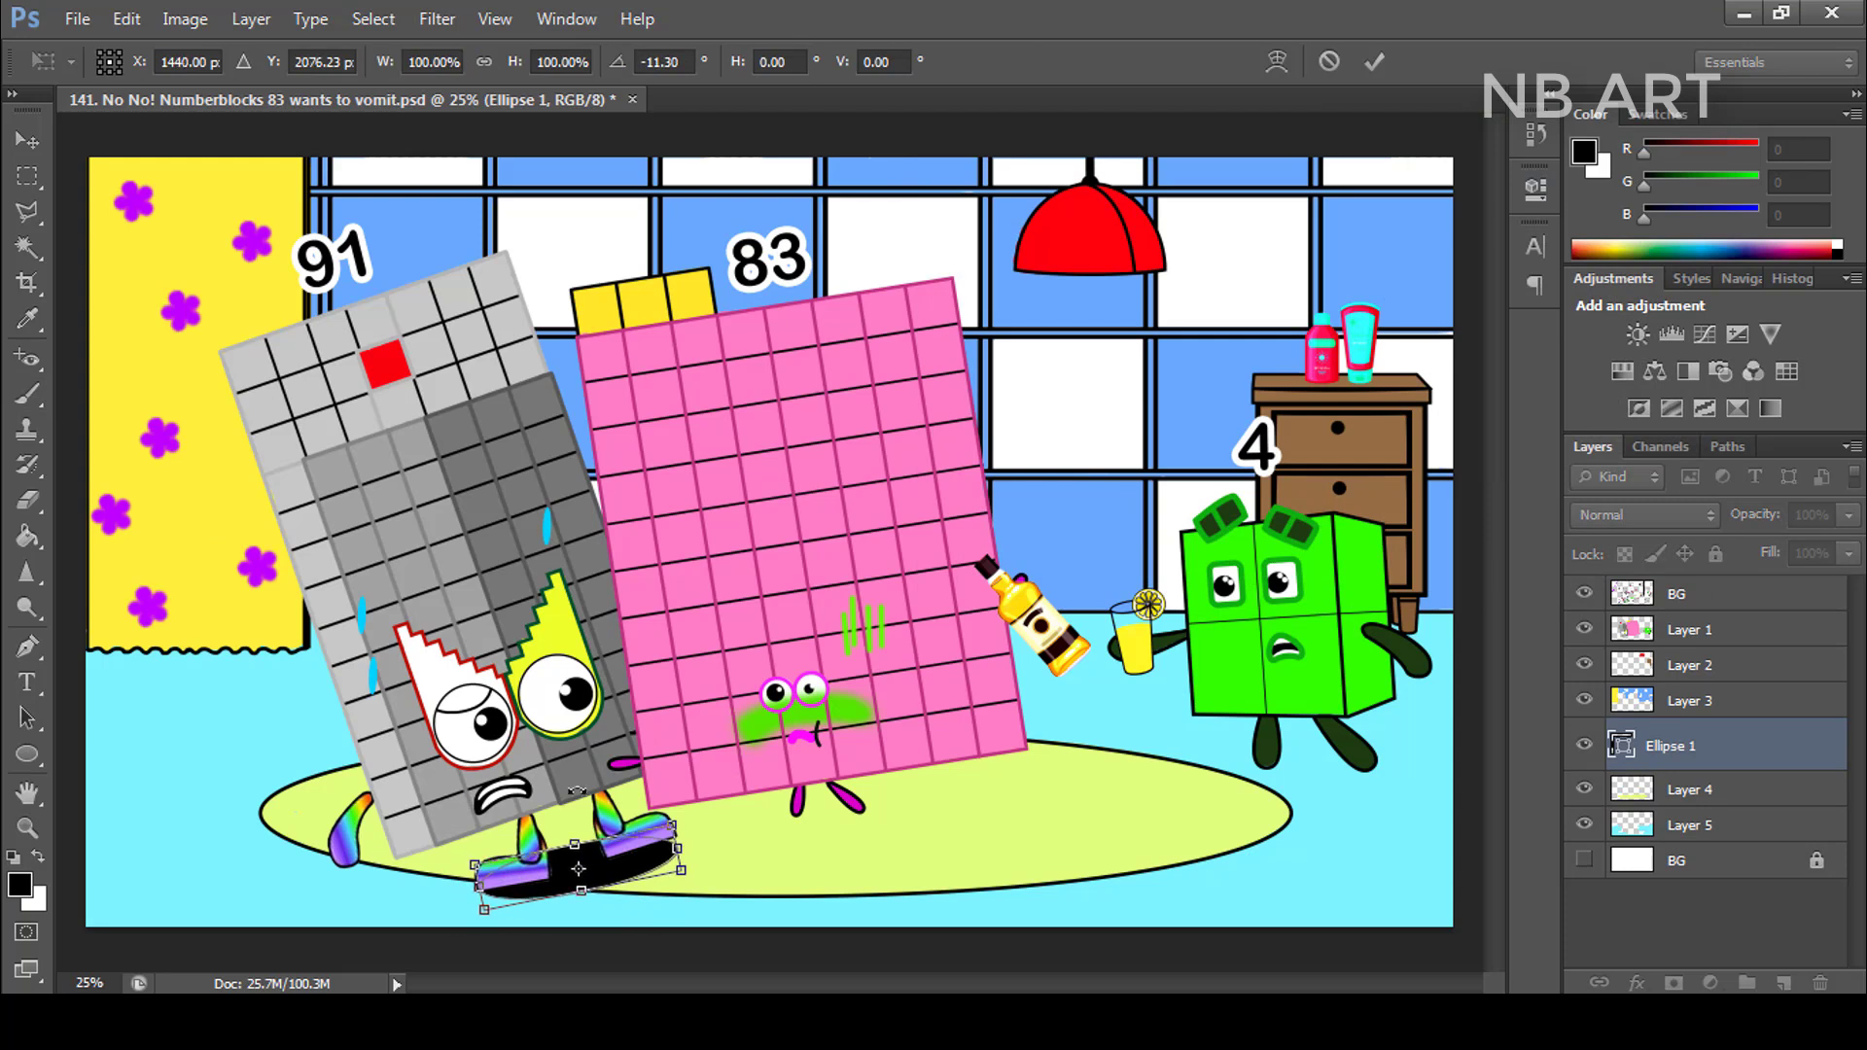
key("Return")
- Draw shadow ellipses under the pink character and 4, then set all three shadows to 23% fill
left_click_drag(768, 803, 880, 823)
left_click_drag(1234, 757, 1381, 781)
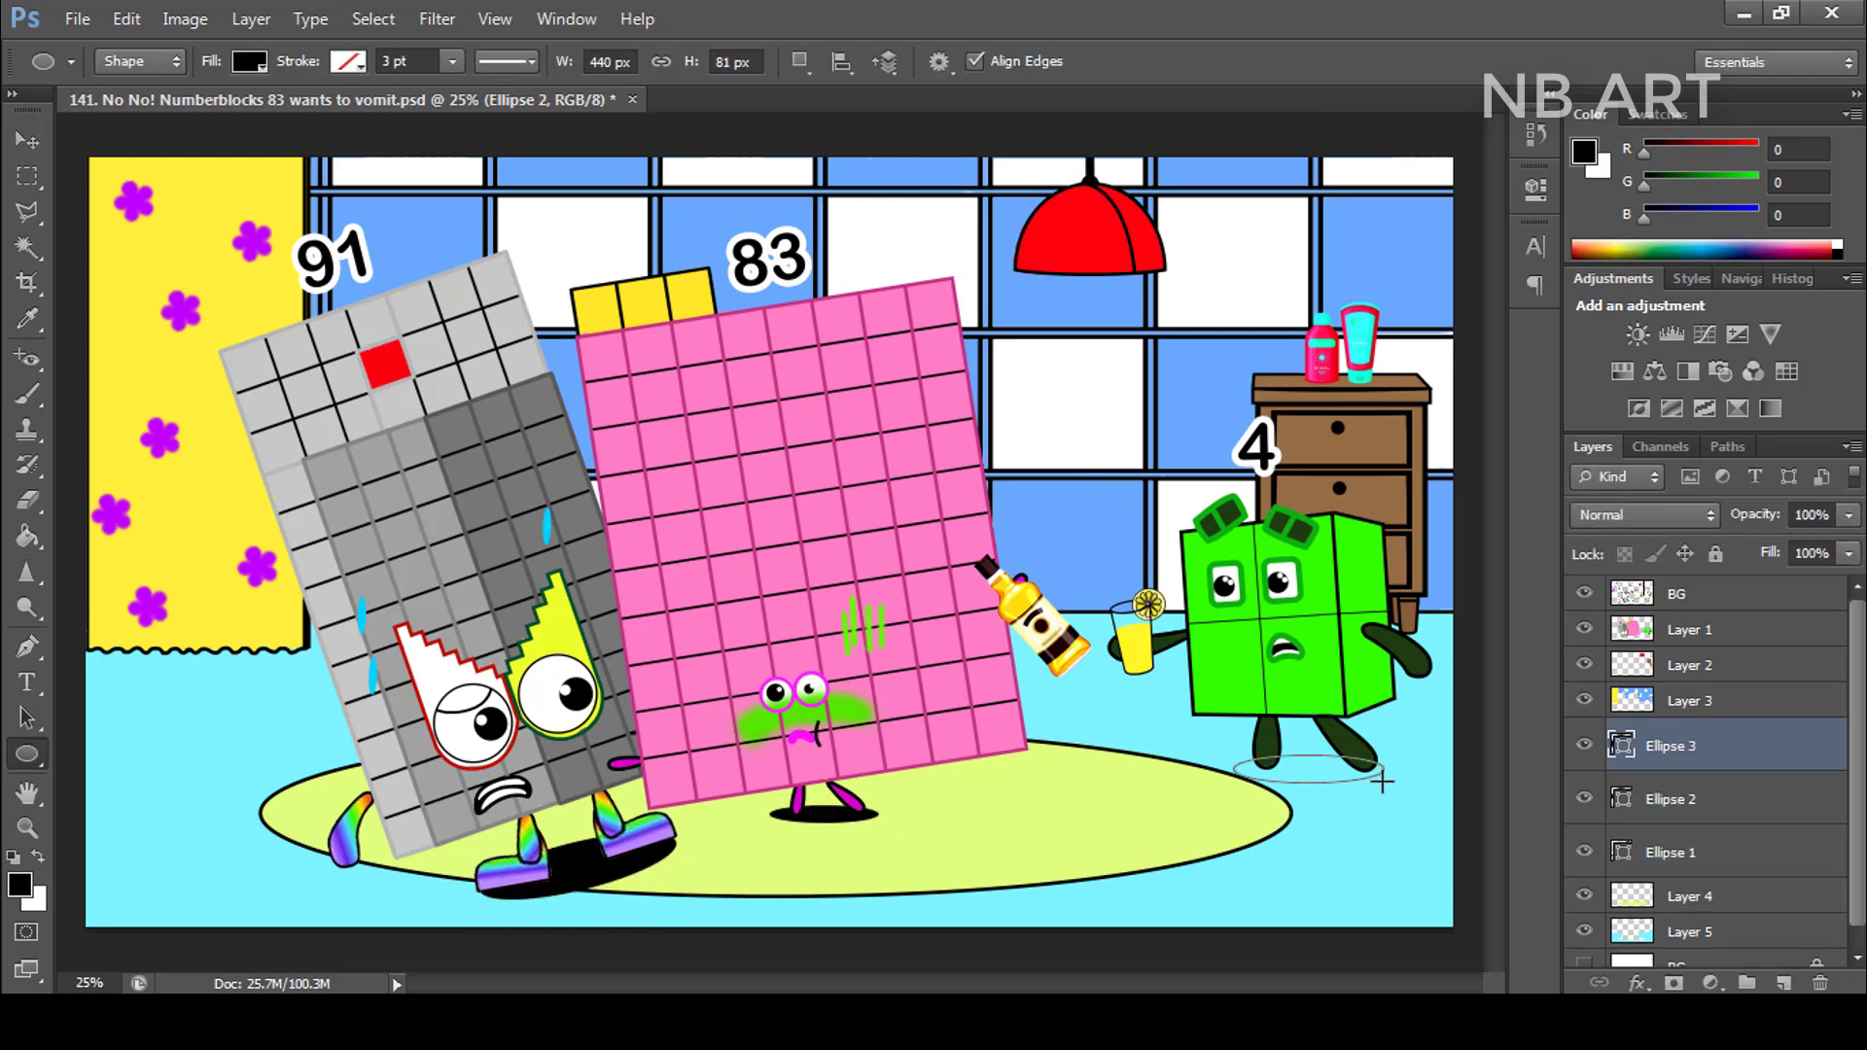
left_click(1709, 862, "shift")
left_click(1847, 553)
left_click_drag(1828, 574, 1741, 574)
left_click(1544, 599)
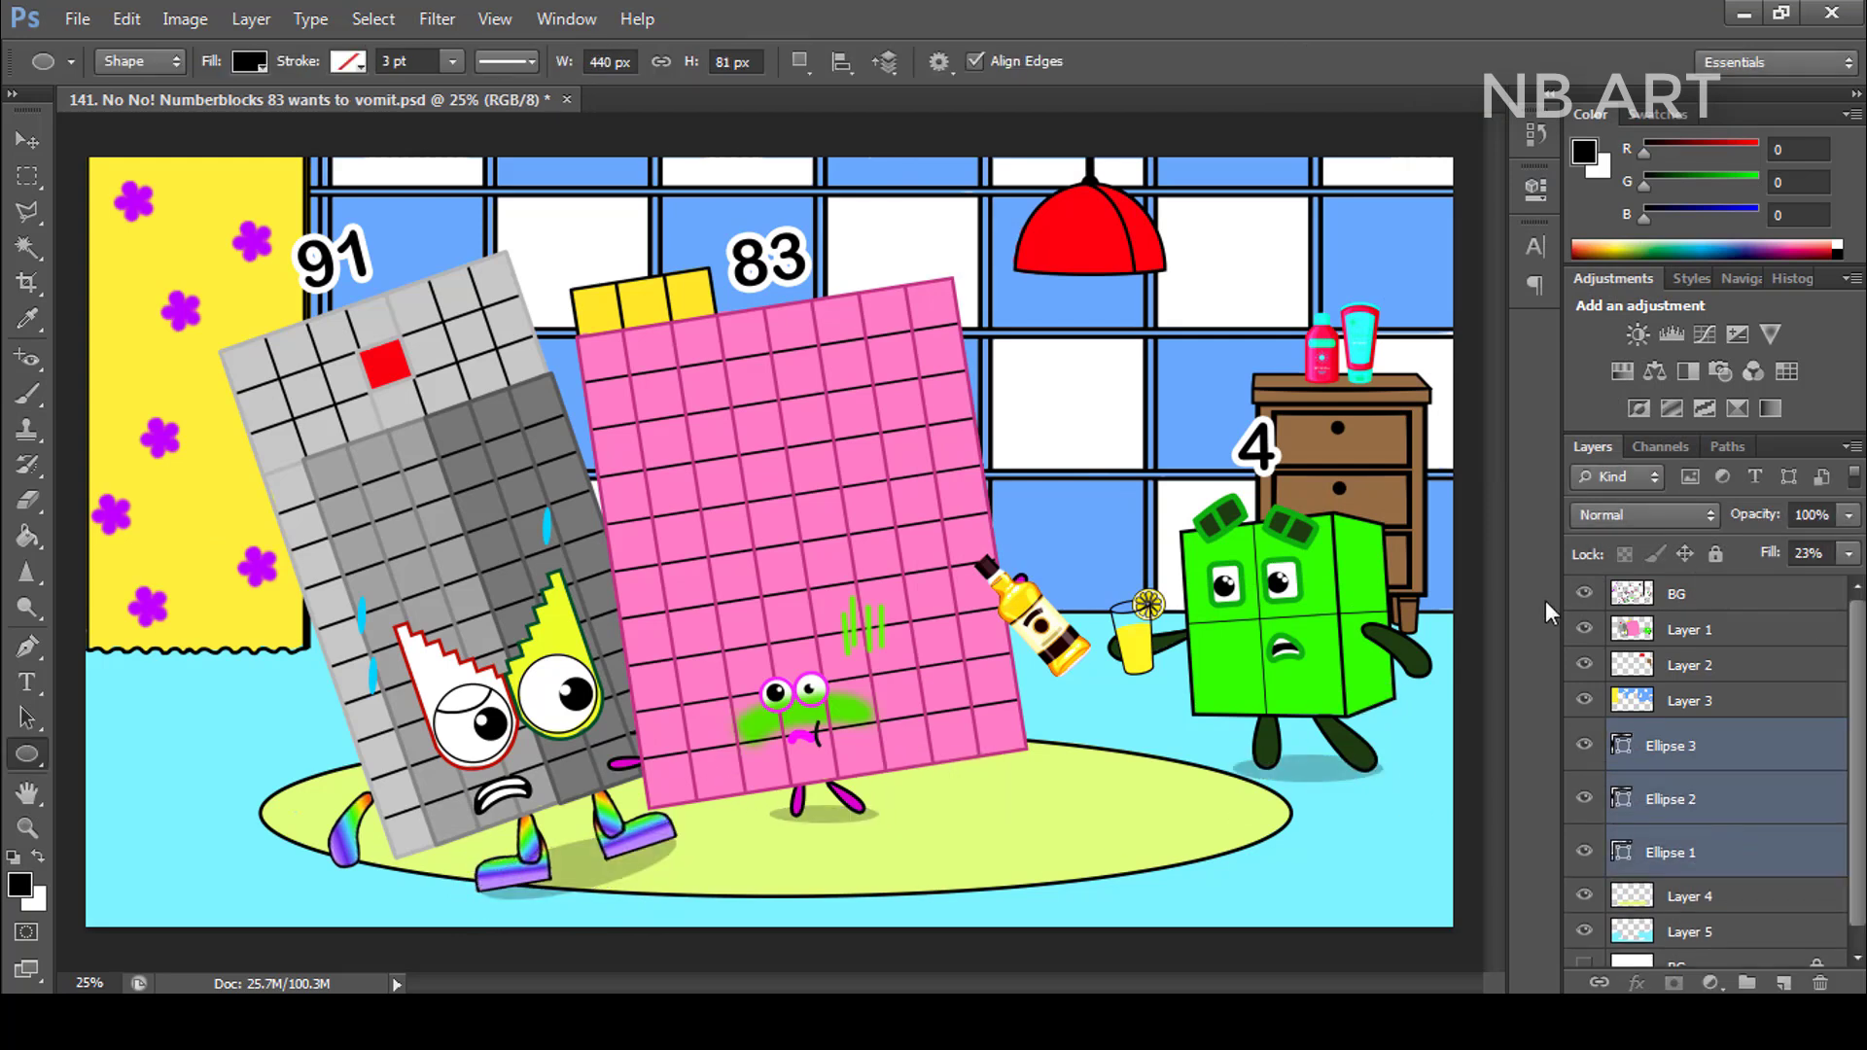